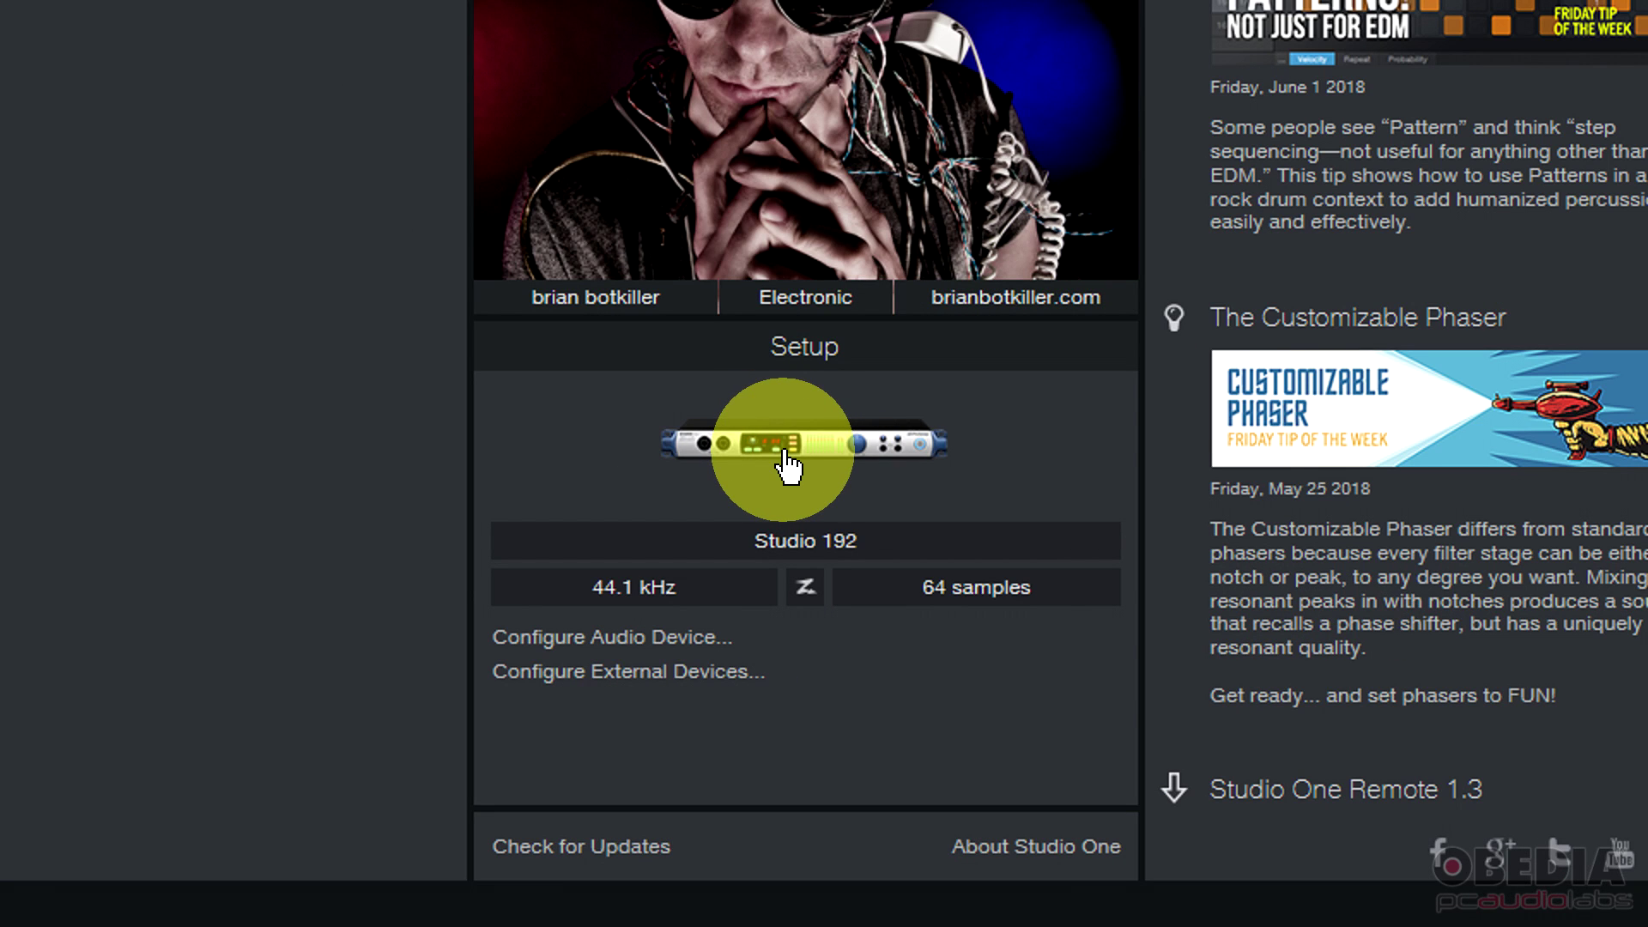
# - Open the Audio Setup options from the Studio 192 device image on the Start page
pyautogui.click(786, 459)
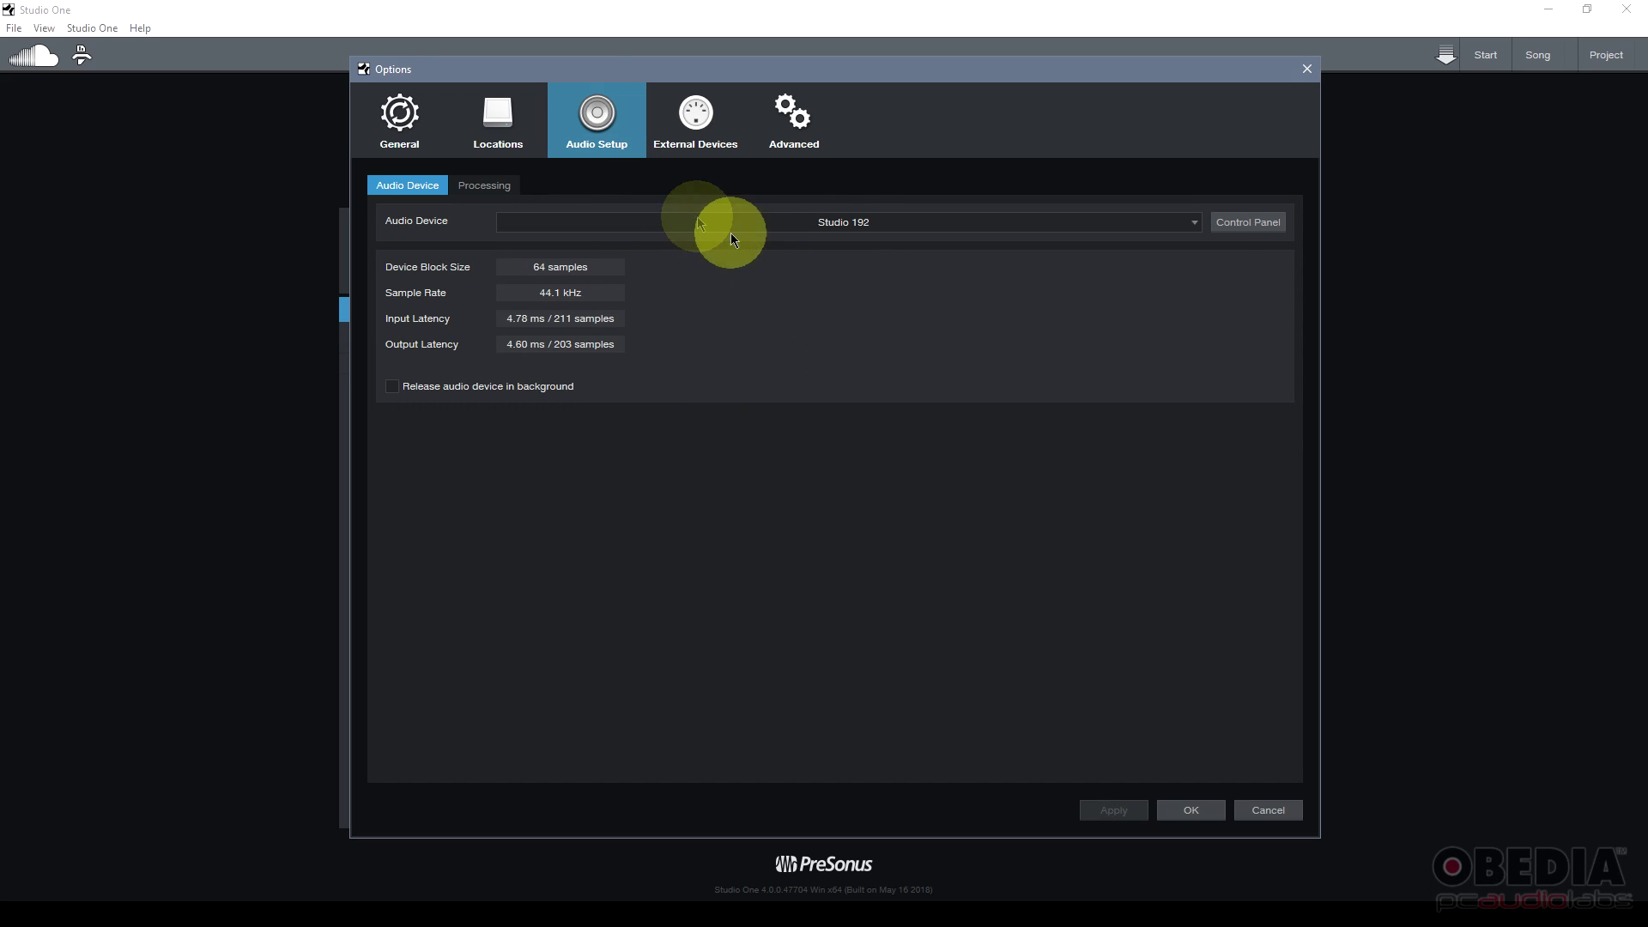
# - Leave Studio 192 as the audio device at 64 samples and launch its Control Panel
pyautogui.click(857, 235)
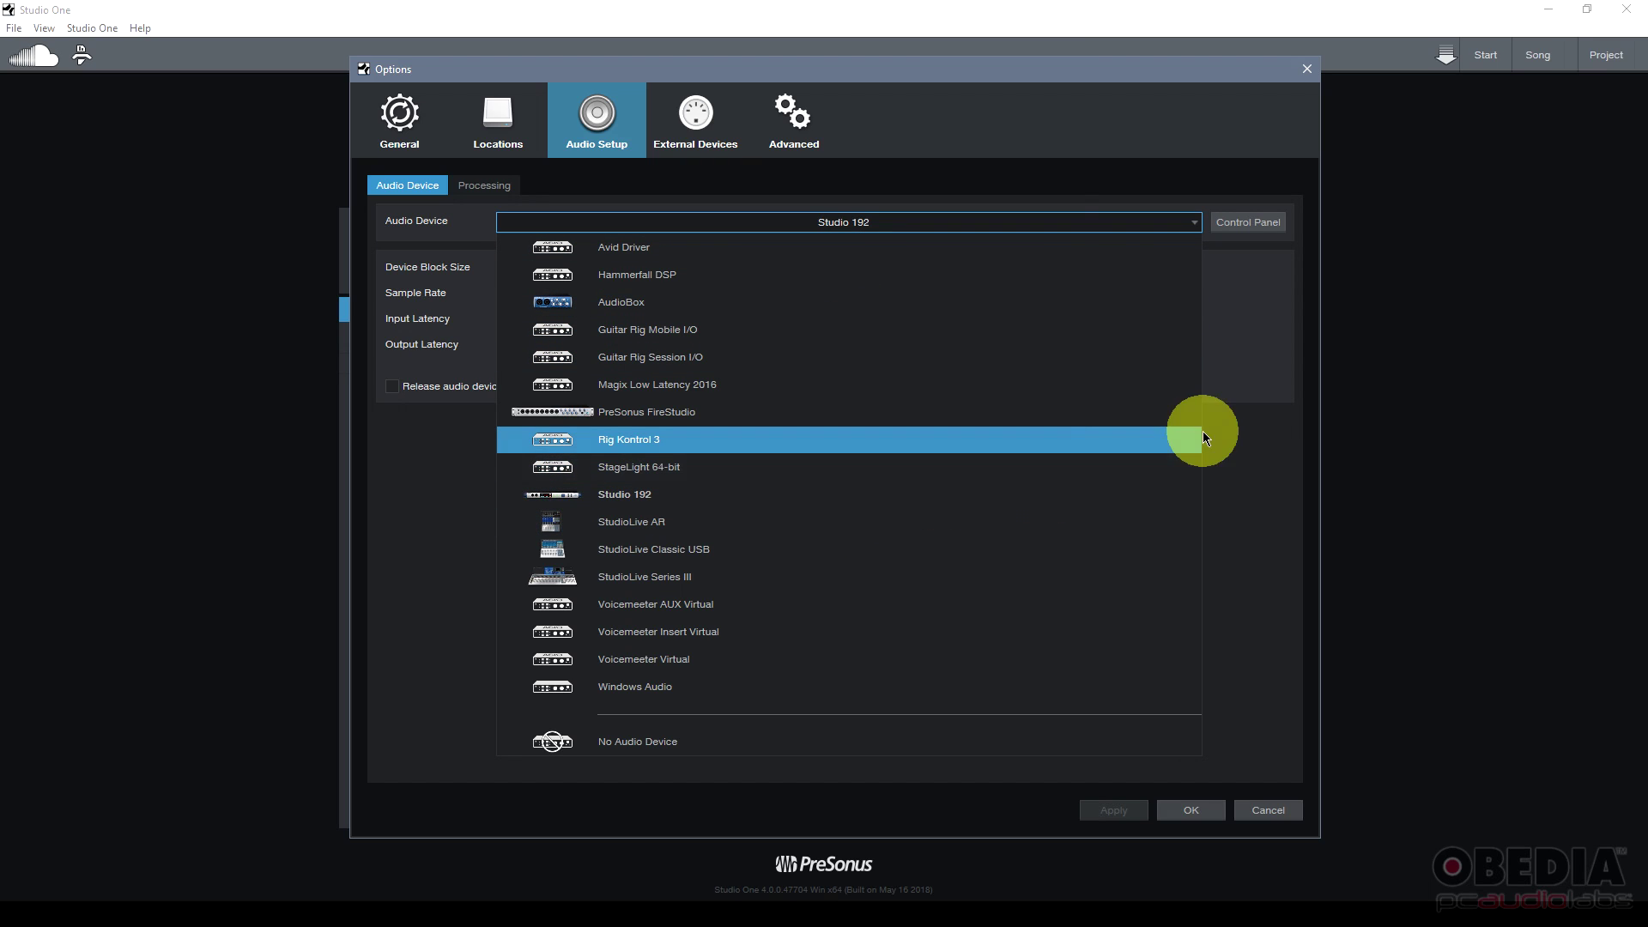
pyautogui.click(1245, 459)
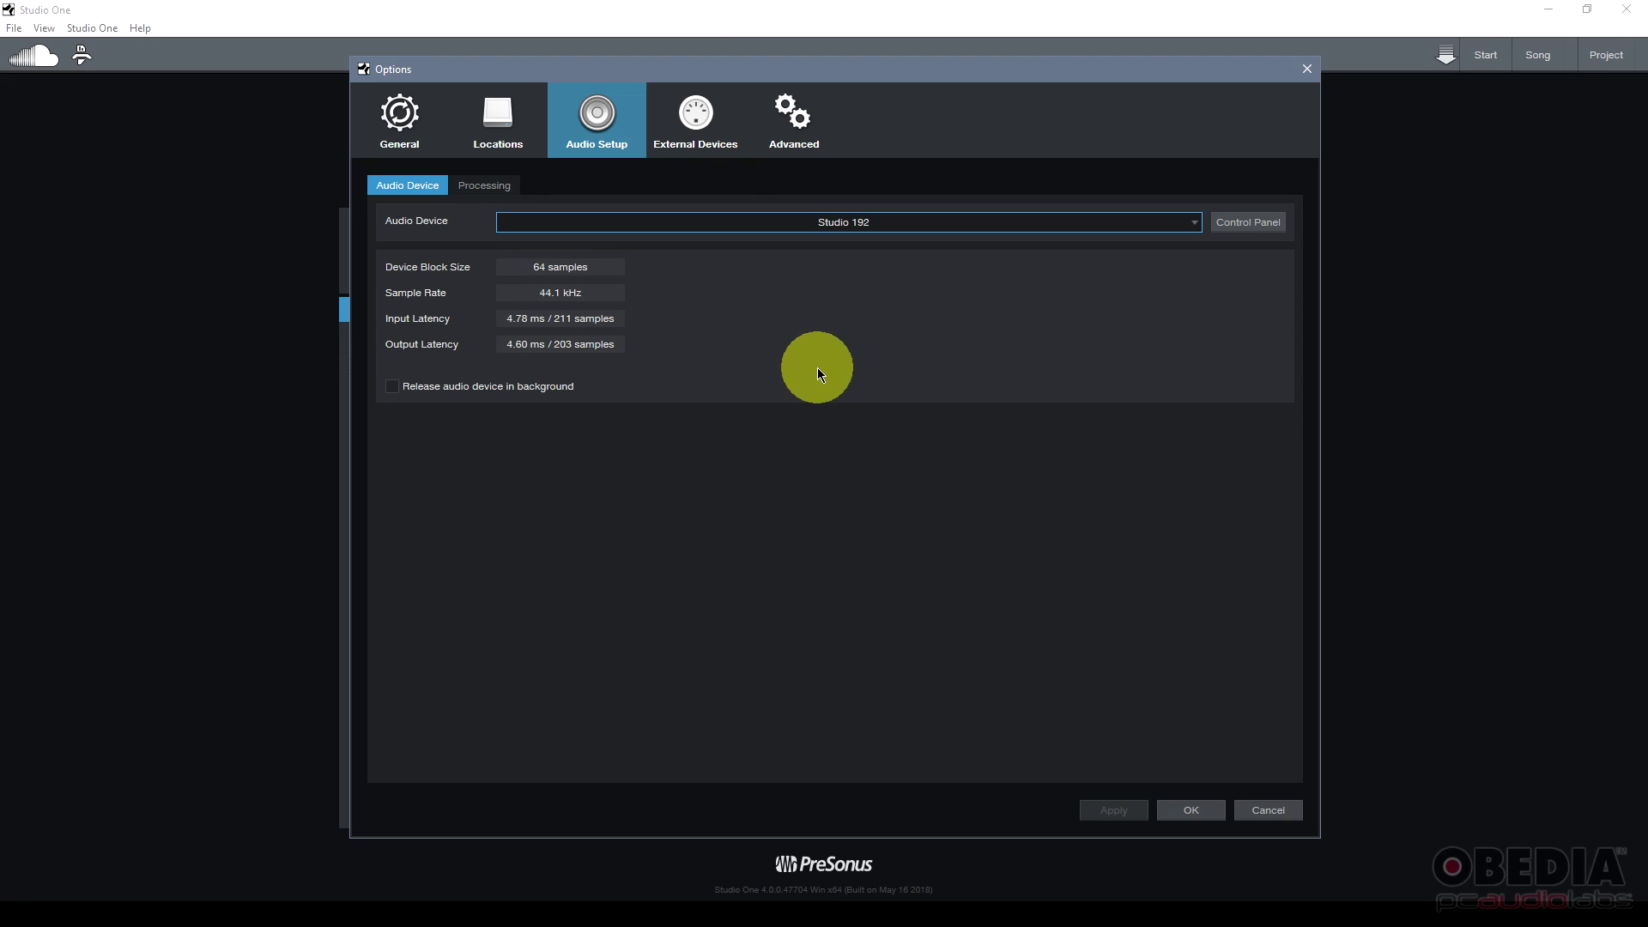
pyautogui.moveTo(886, 81); pyautogui.dragTo(887, 69)
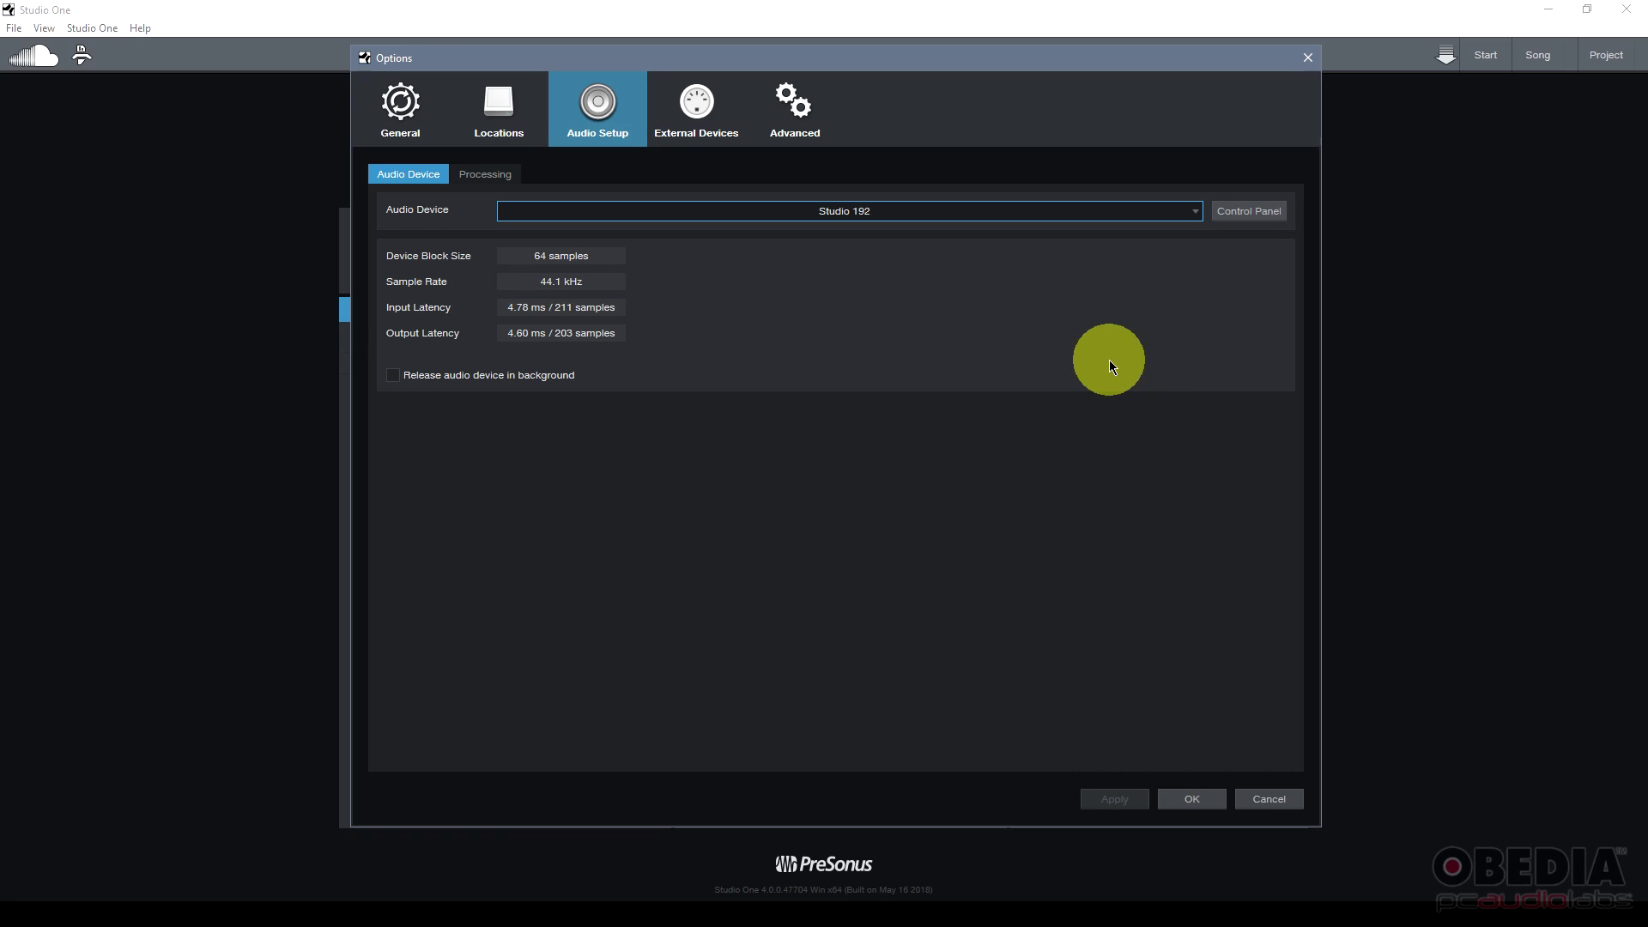
pyautogui.click(1248, 212)
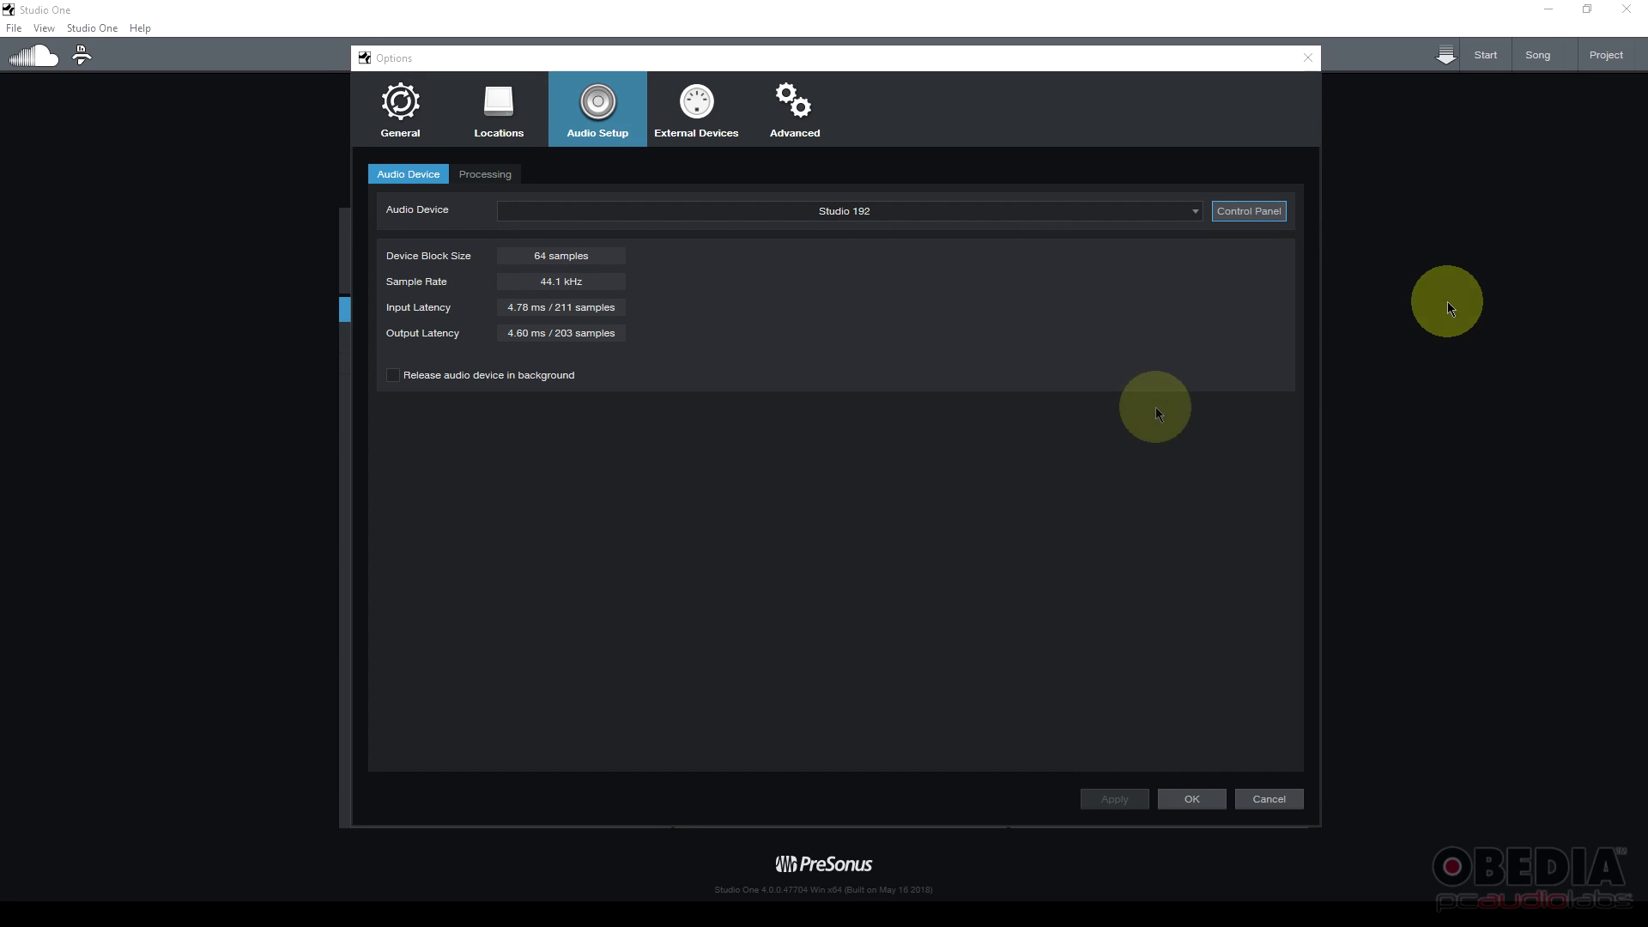
# - Centre the Universal Control window showing 44.1 kHz, Internal clock and block size 64
pyautogui.moveTo(1519, 209); pyautogui.dragTo(857, 232)
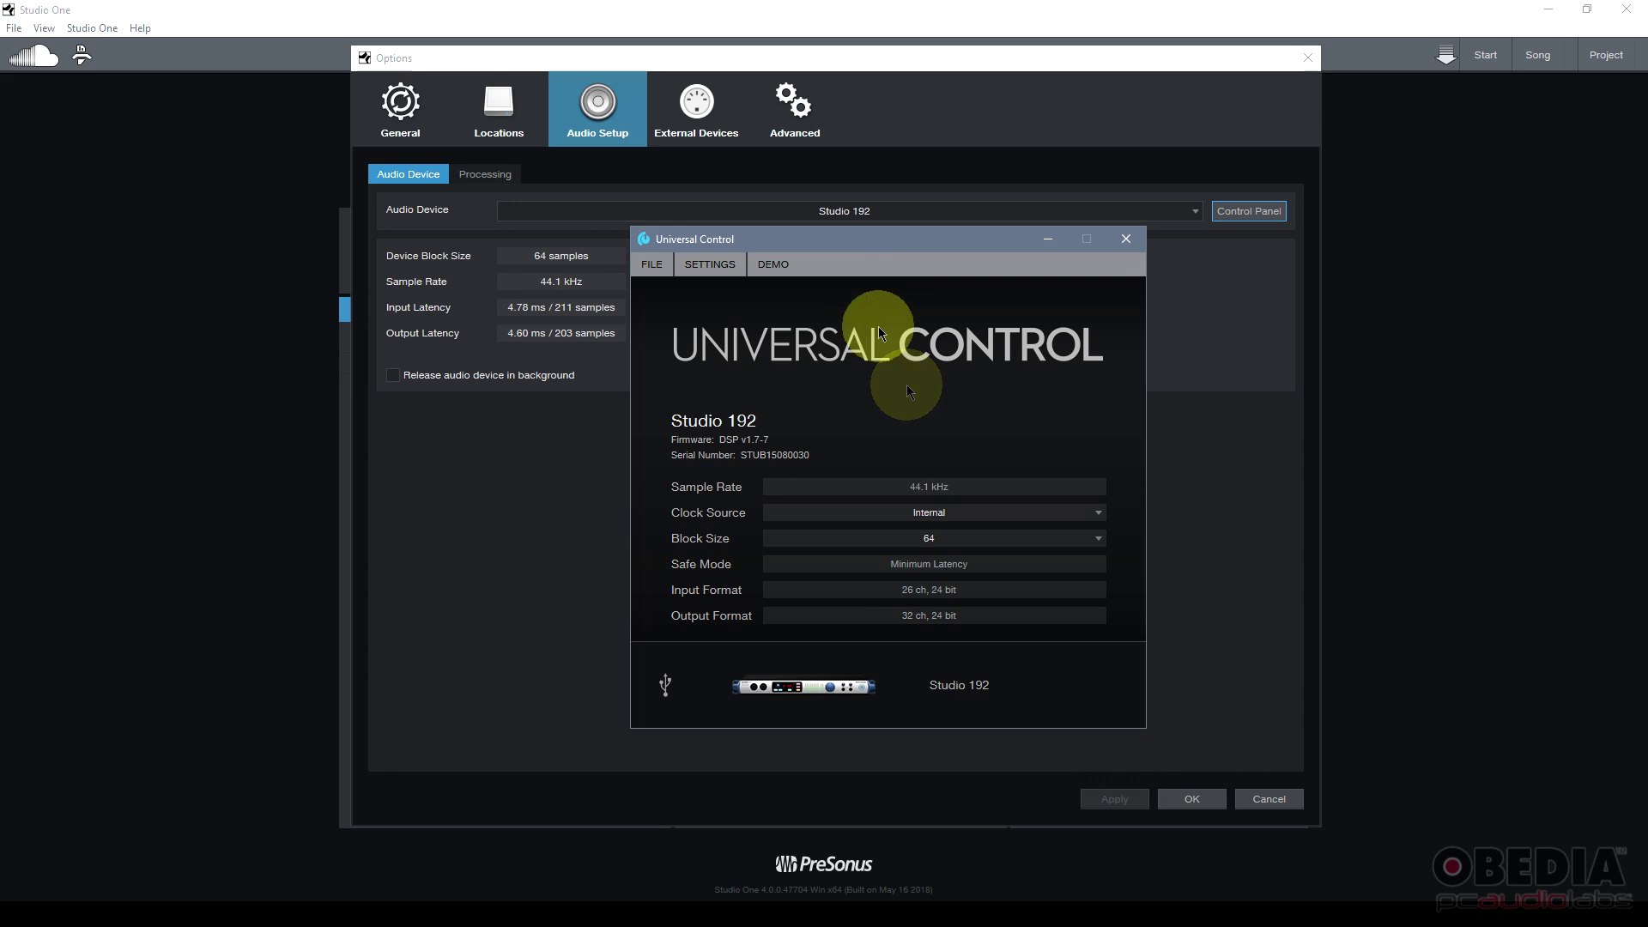
pyautogui.moveTo(868, 239); pyautogui.dragTo(865, 221)
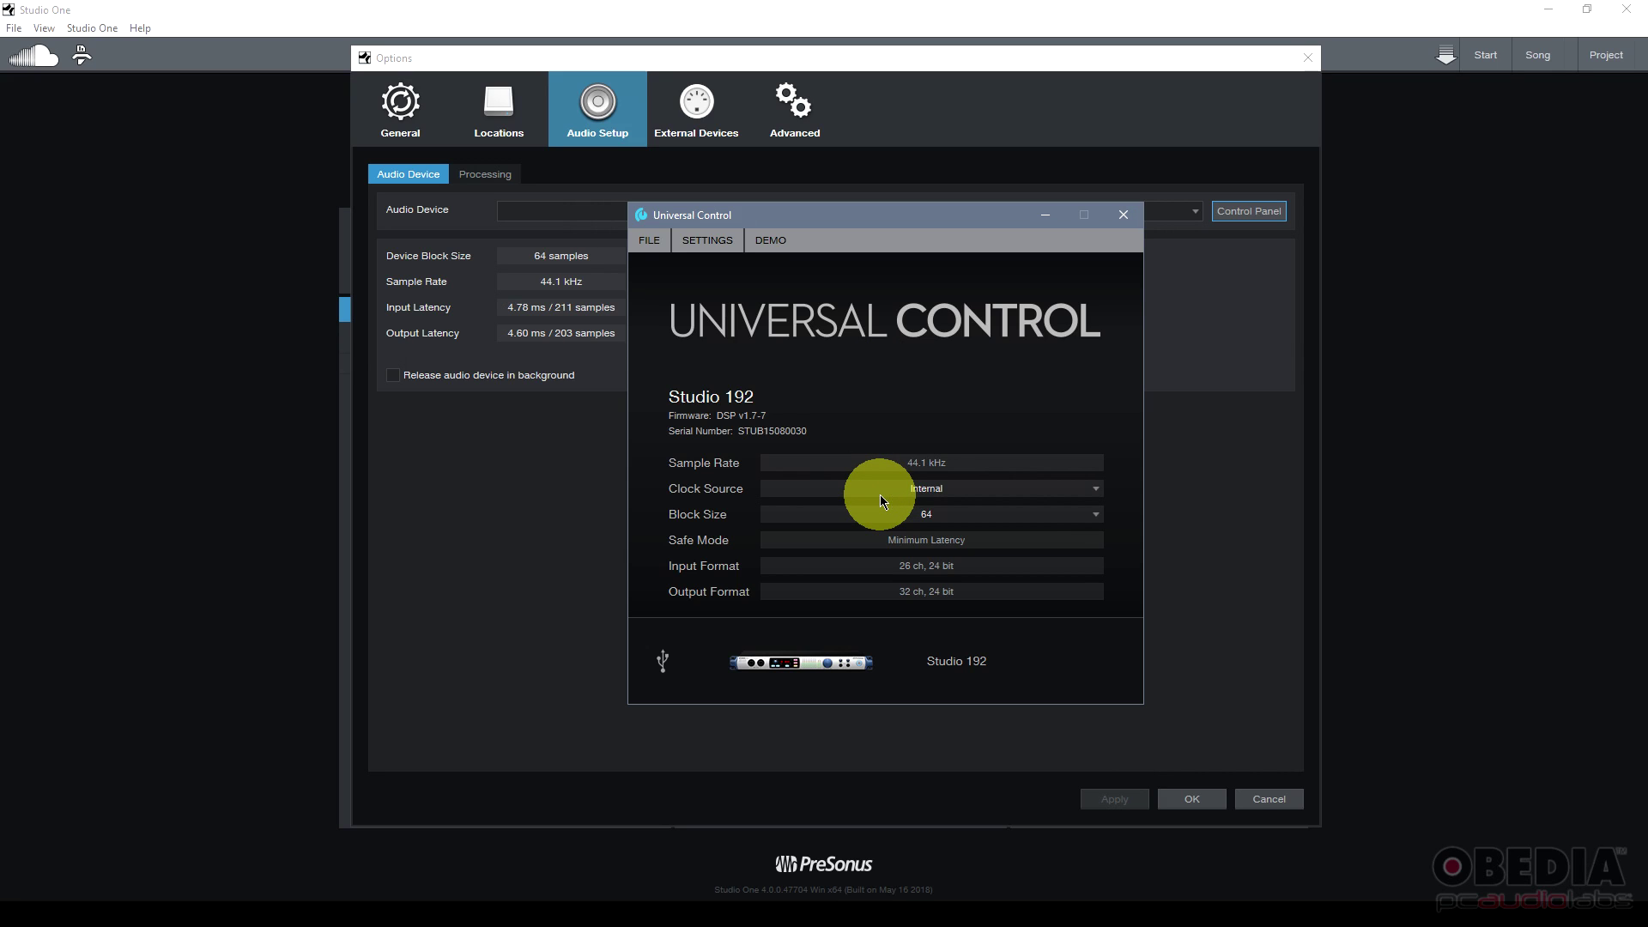
pyautogui.click(868, 211)
pyautogui.moveTo(869, 211); pyautogui.dragTo(866, 192)
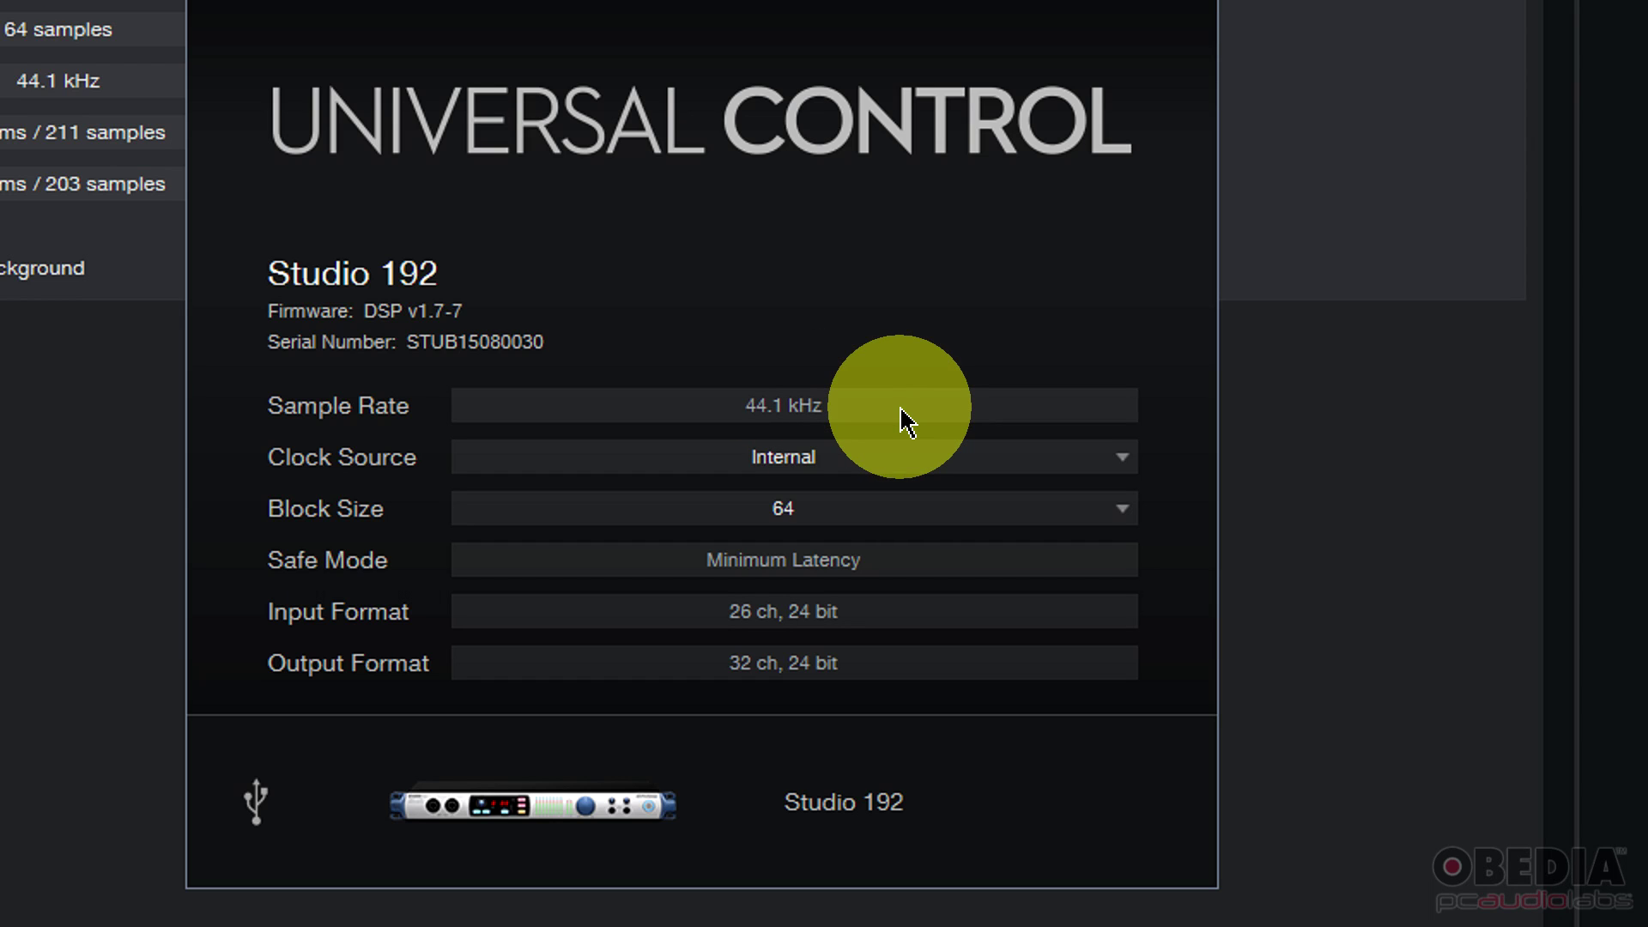
pyautogui.click(817, 407)
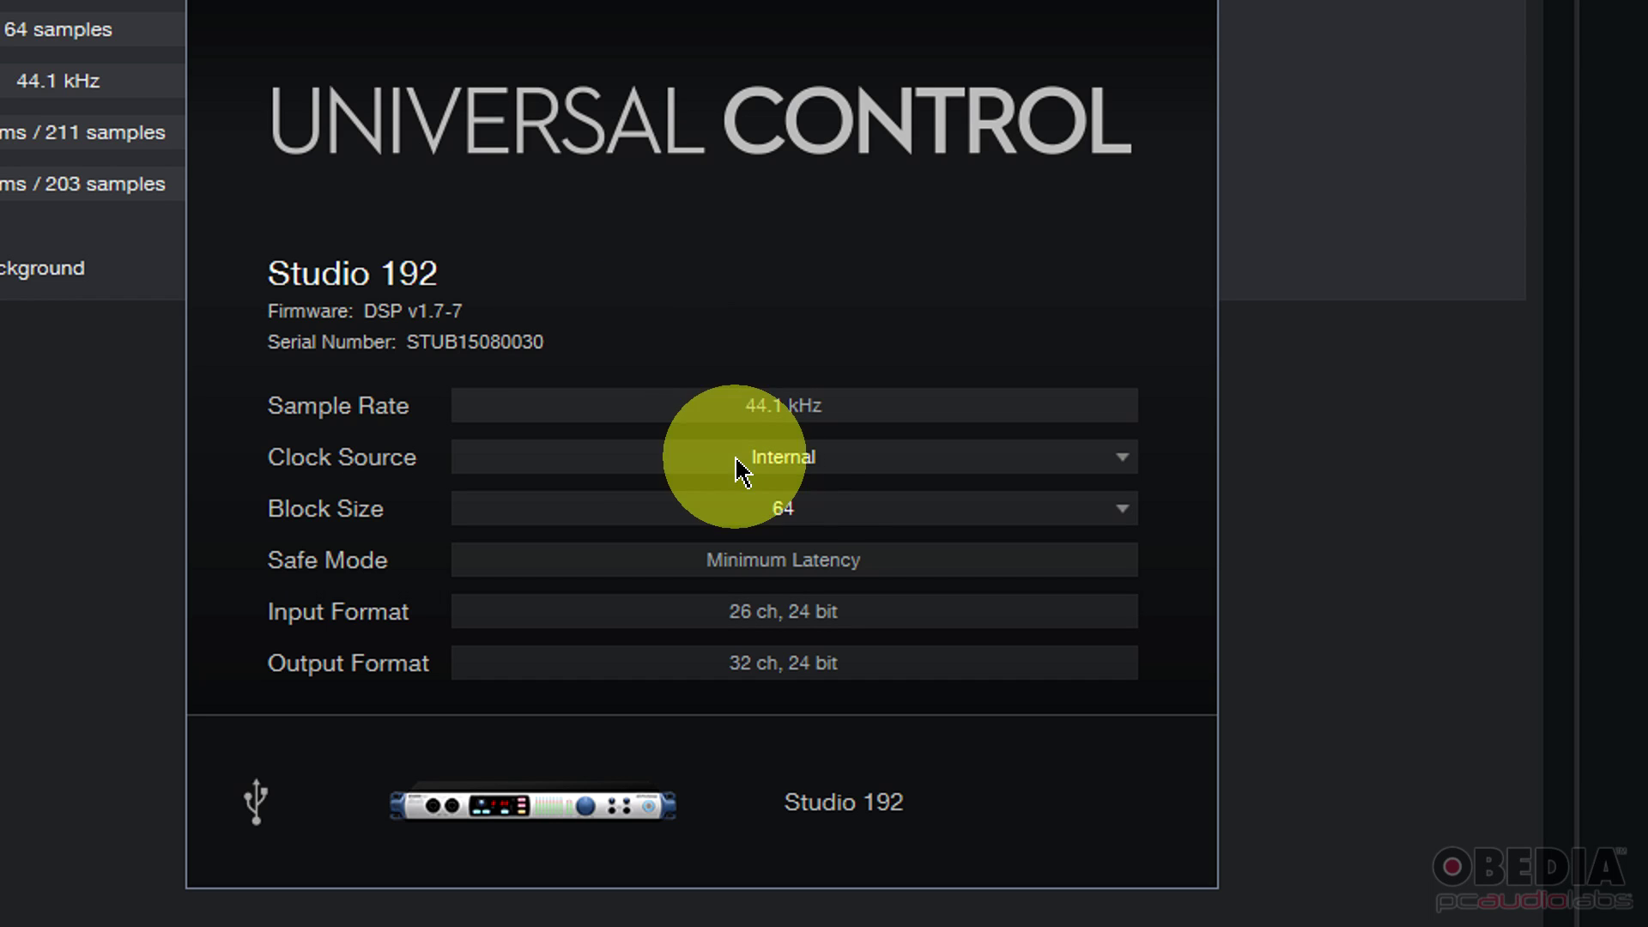
pyautogui.click(784, 513)
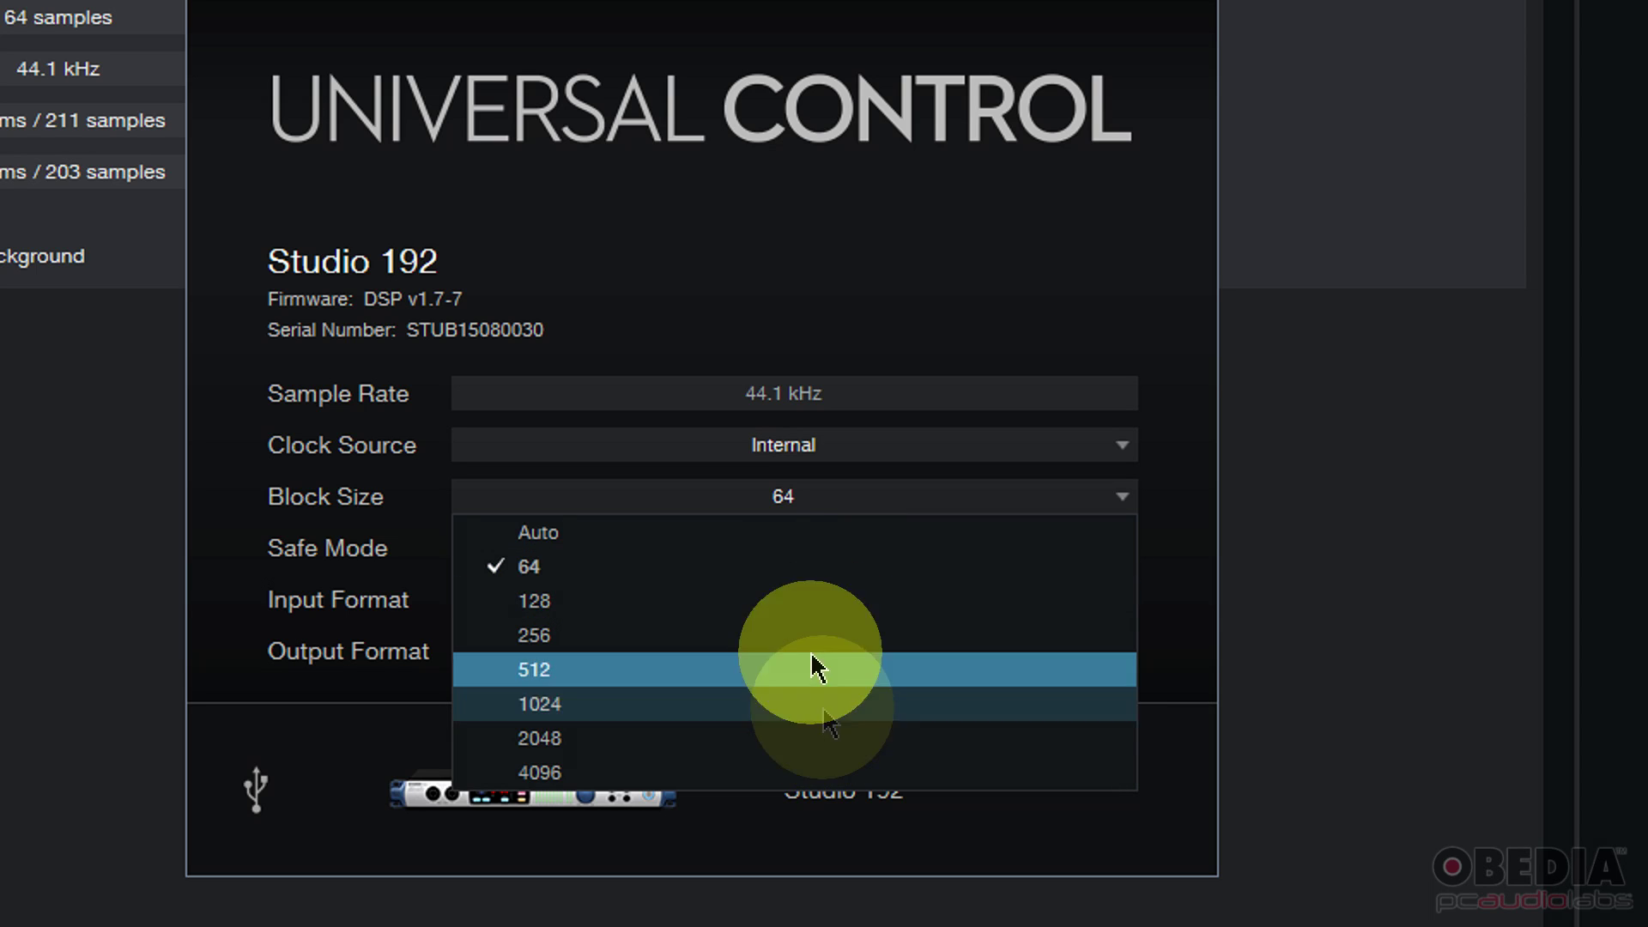
pyautogui.click(382, 571)
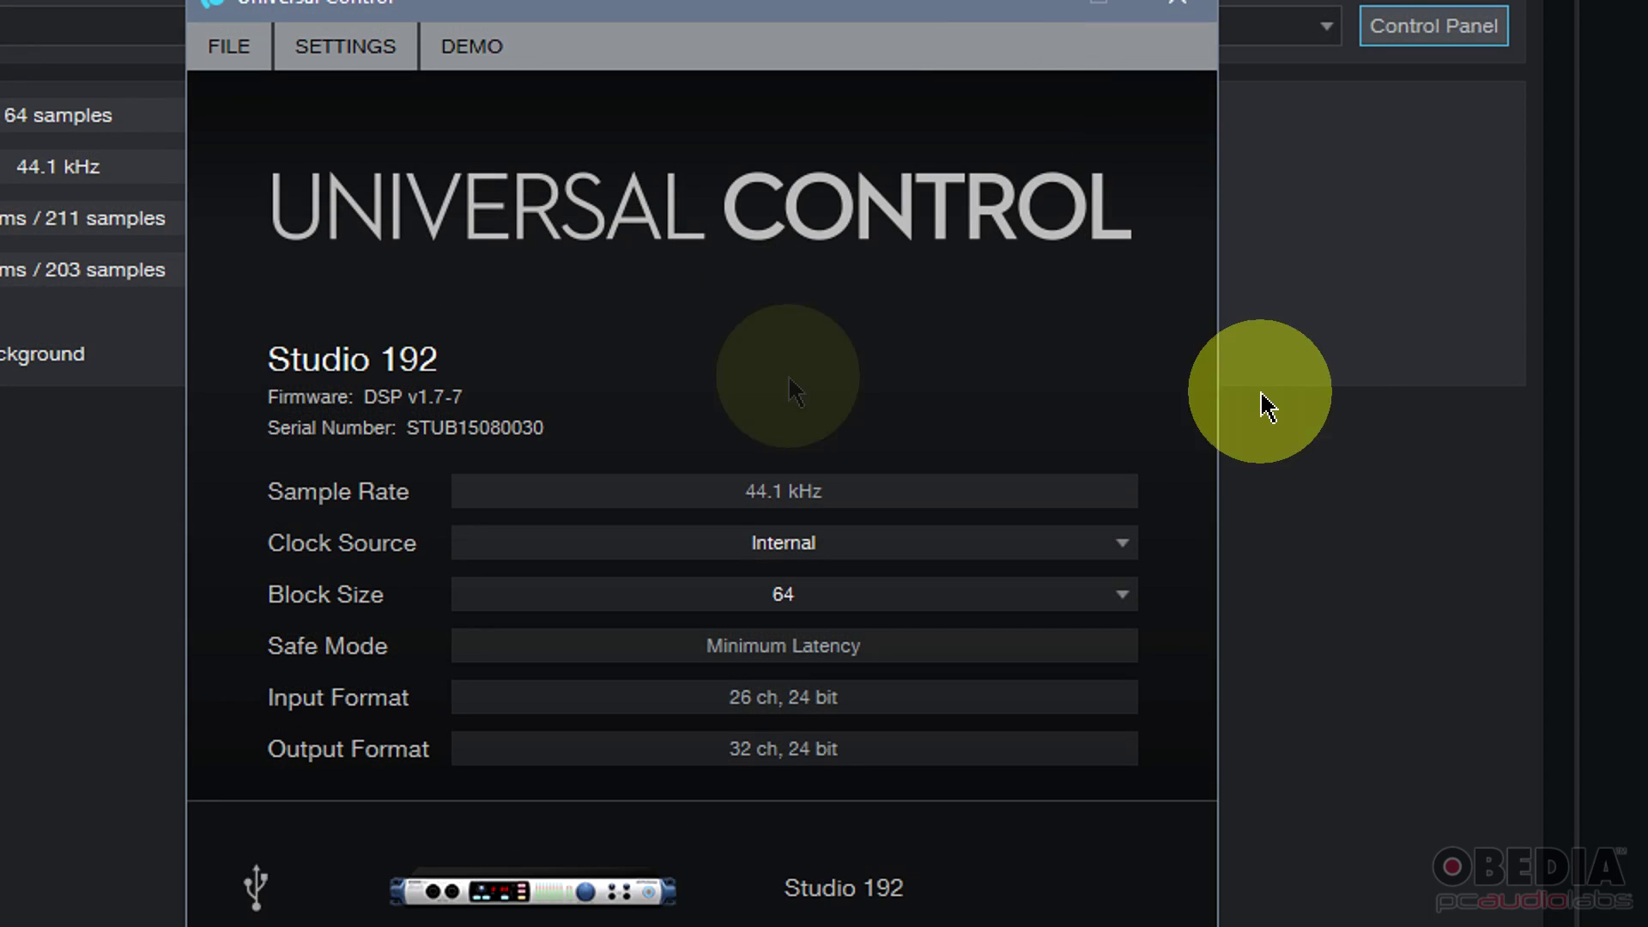
pyautogui.click(1314, 373)
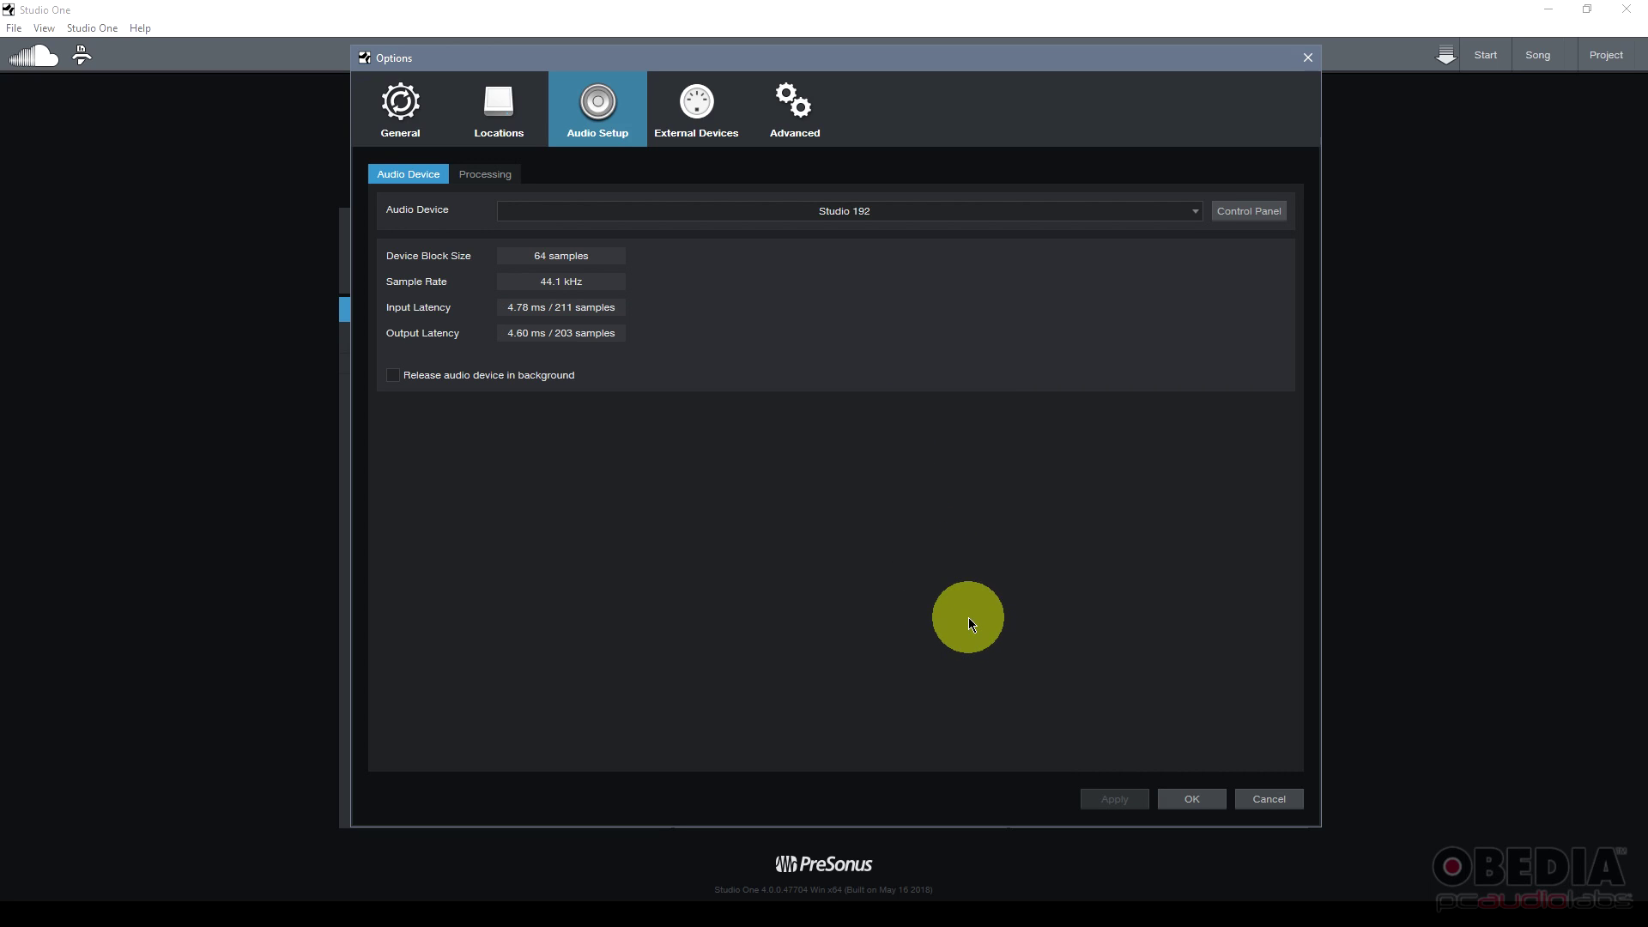
# - Close the Options dialog to return to the Start page
pyautogui.press('Escape')
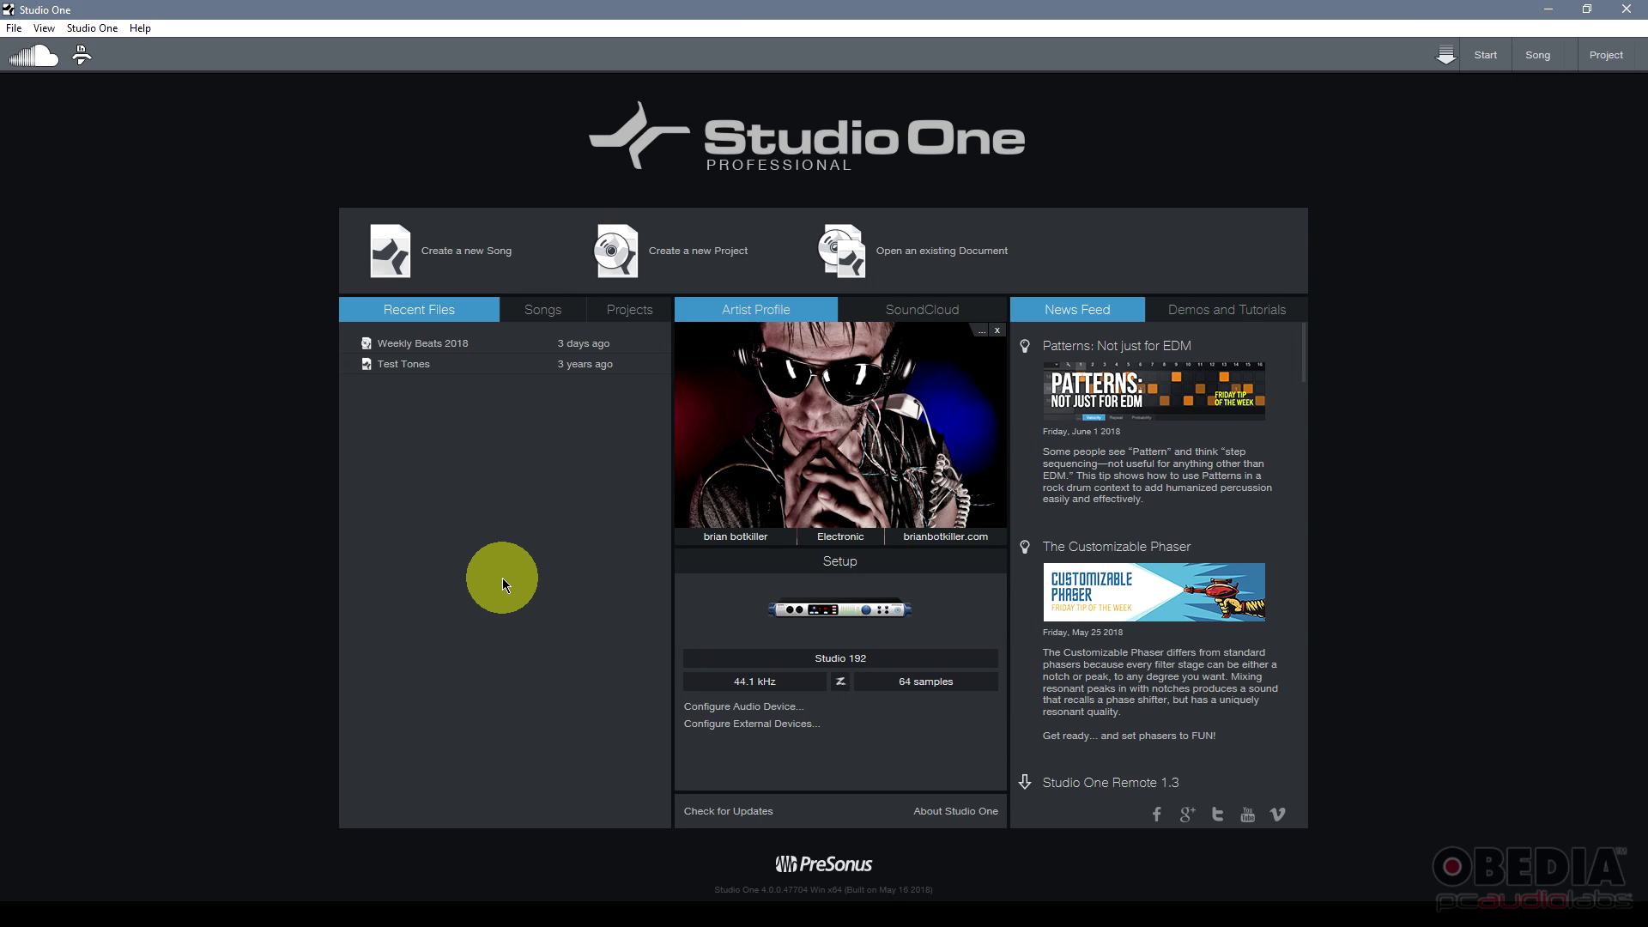
# - Create a new Empty Song at 44.1 kHz, 120 BPM in 4/4
pyautogui.click(455, 259)
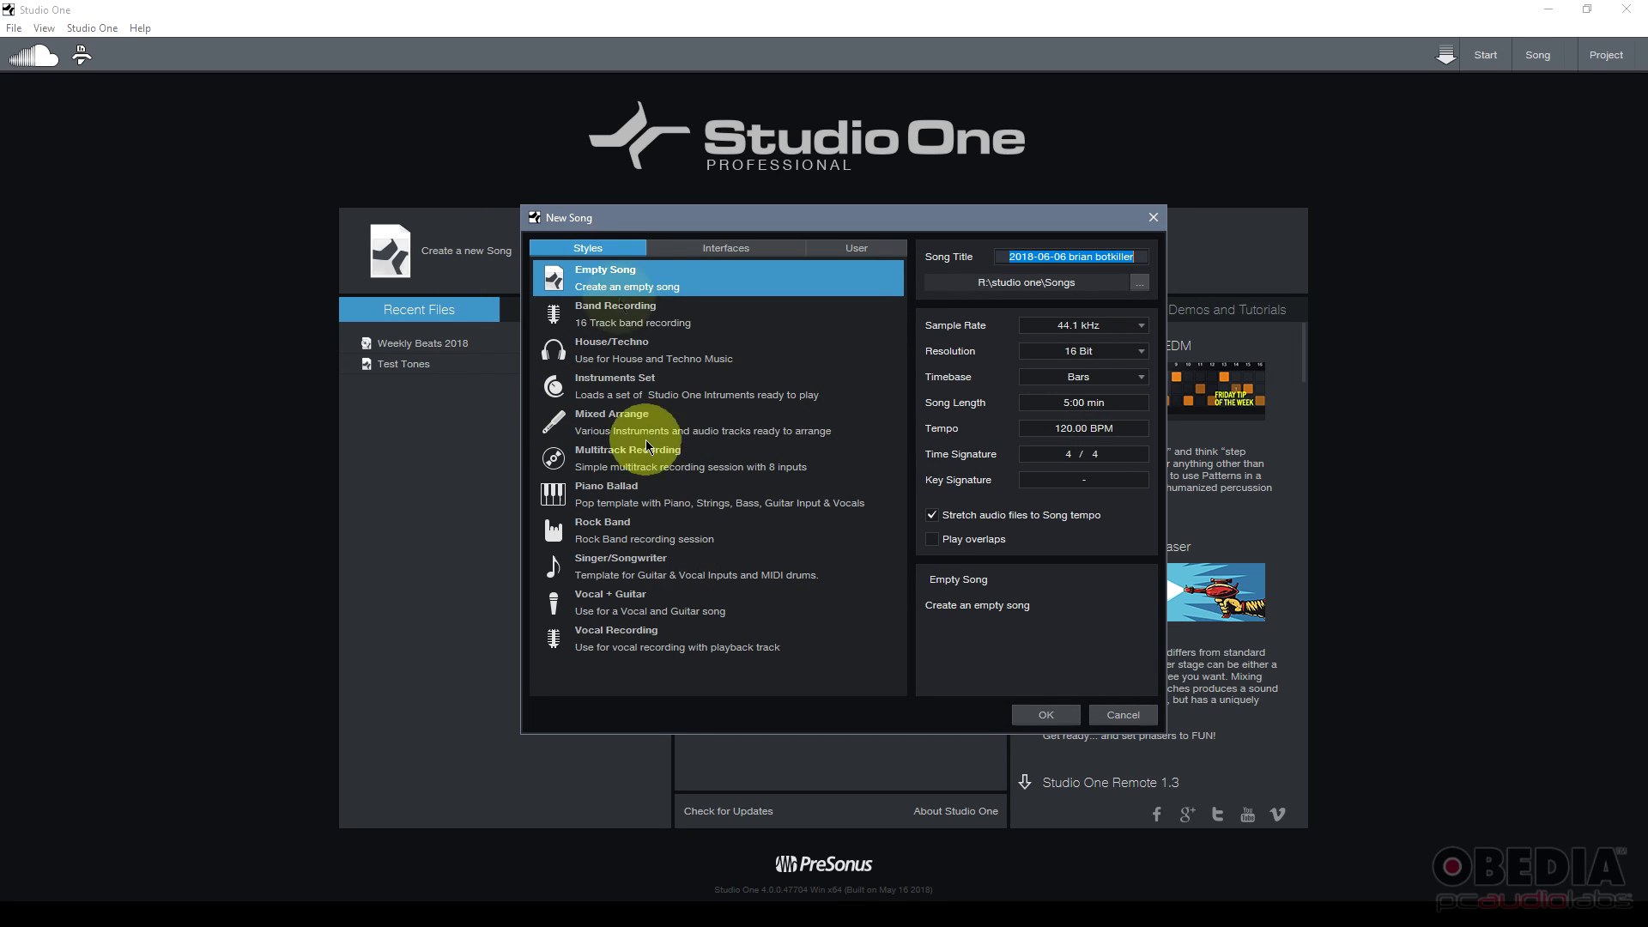
pyautogui.moveTo(643, 227); pyautogui.dragTo(649, 215)
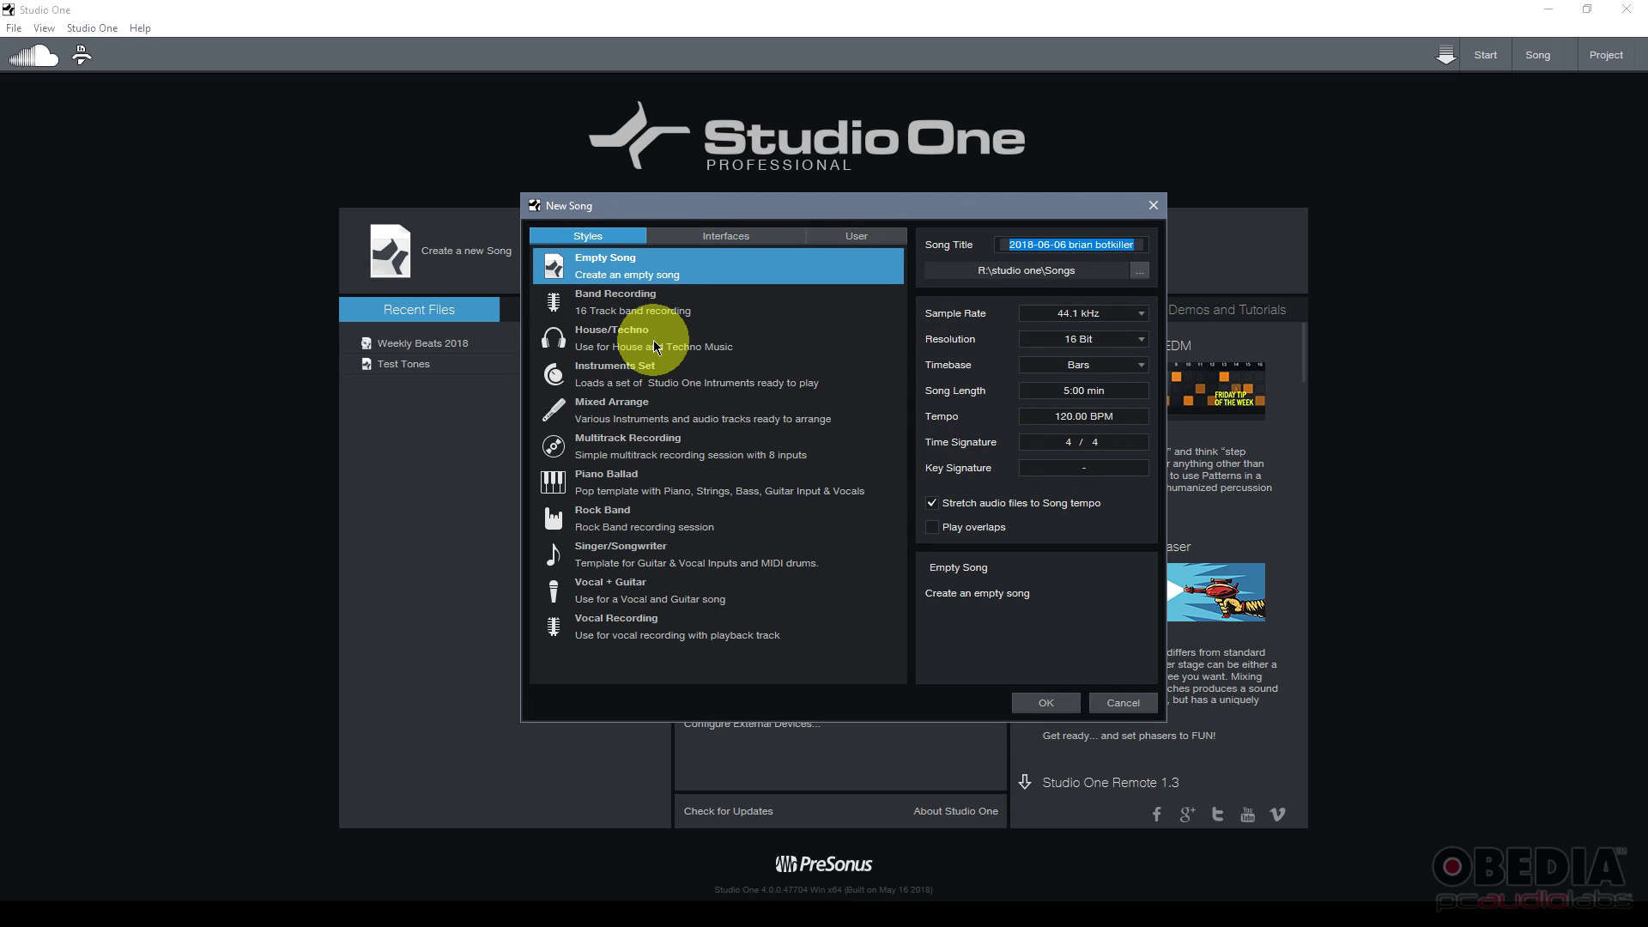
pyautogui.click(613, 279)
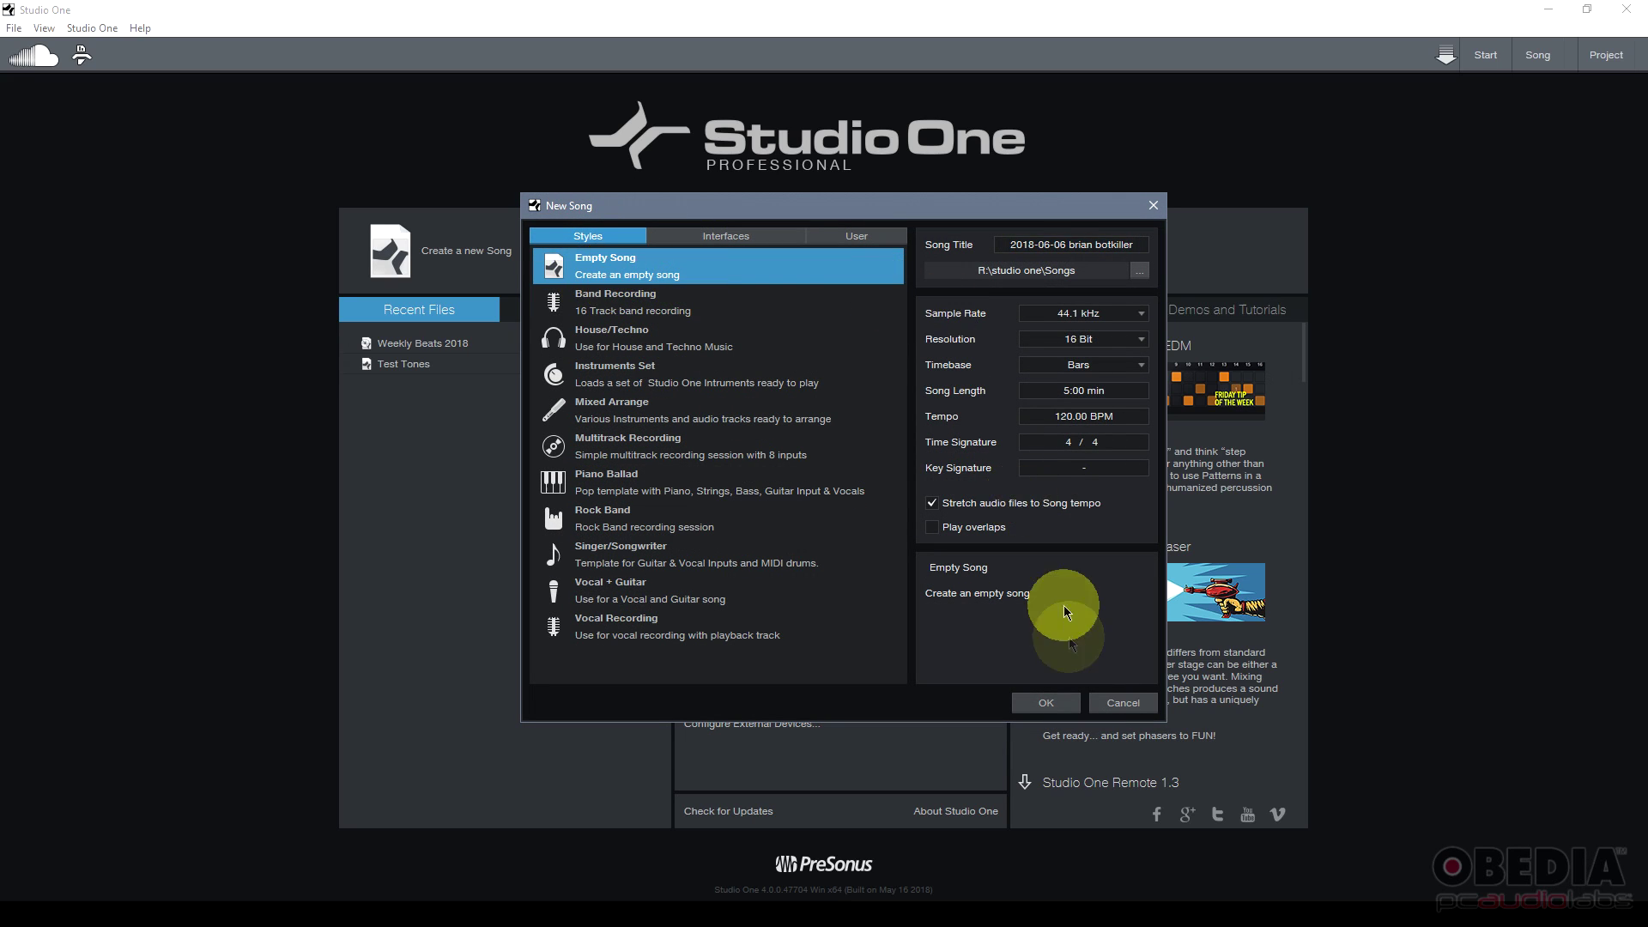
pyautogui.click(1047, 702)
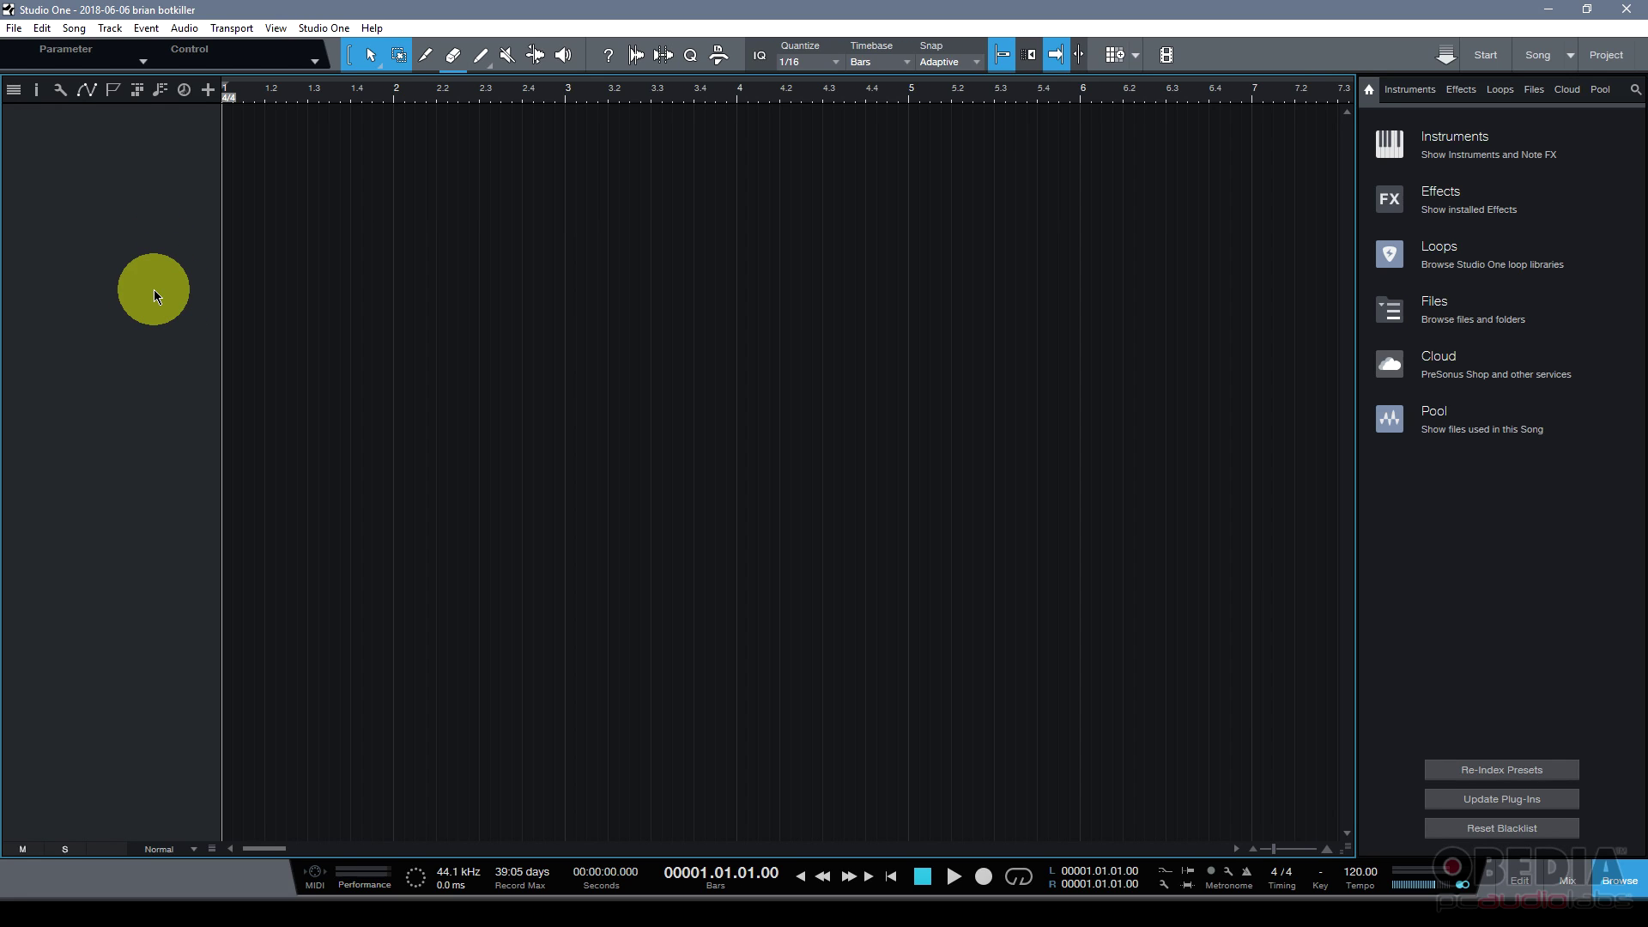
# - Open Studio One Options and switch to the new song's Song Setup
pyautogui.click(324, 27)
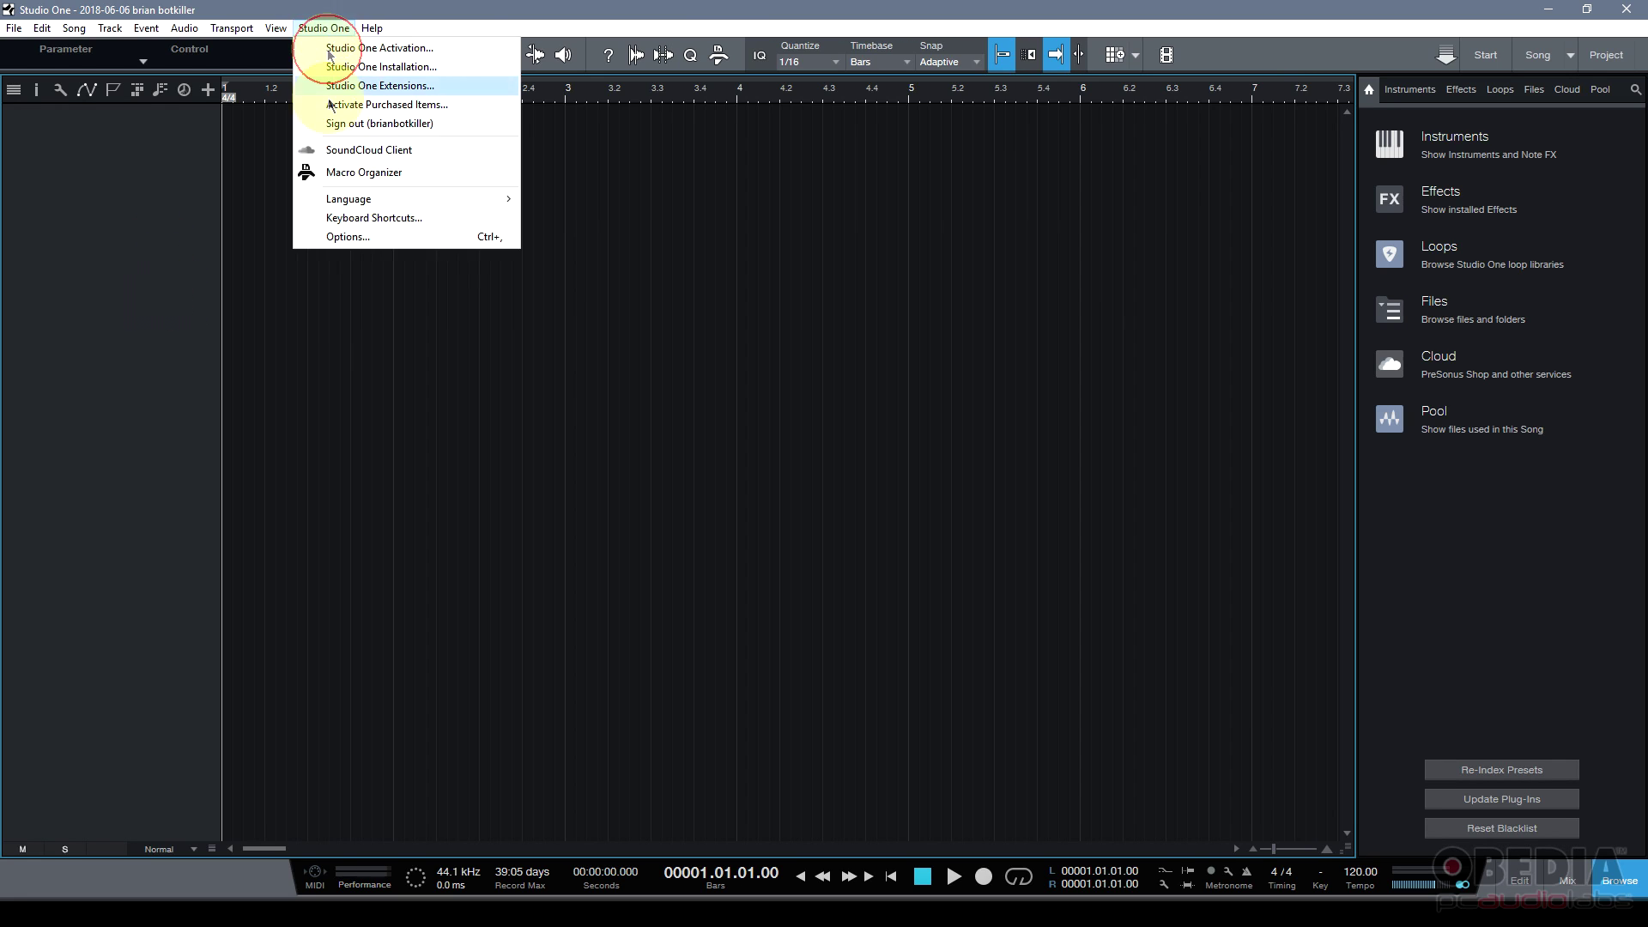
pyautogui.click(368, 236)
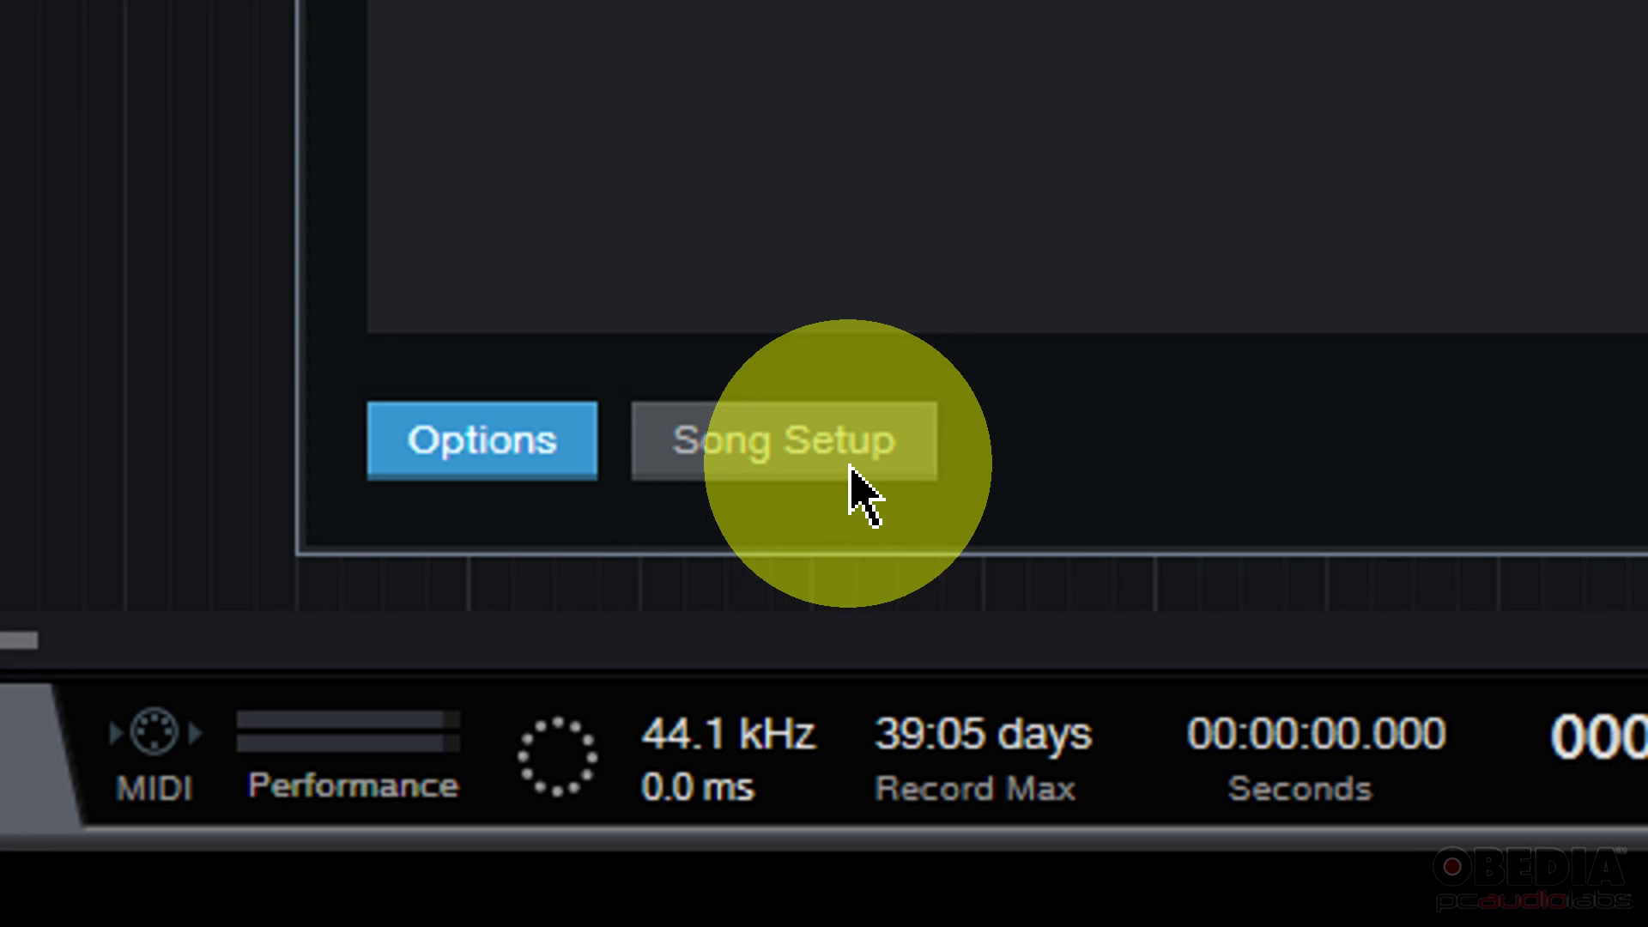
pyautogui.click(848, 468)
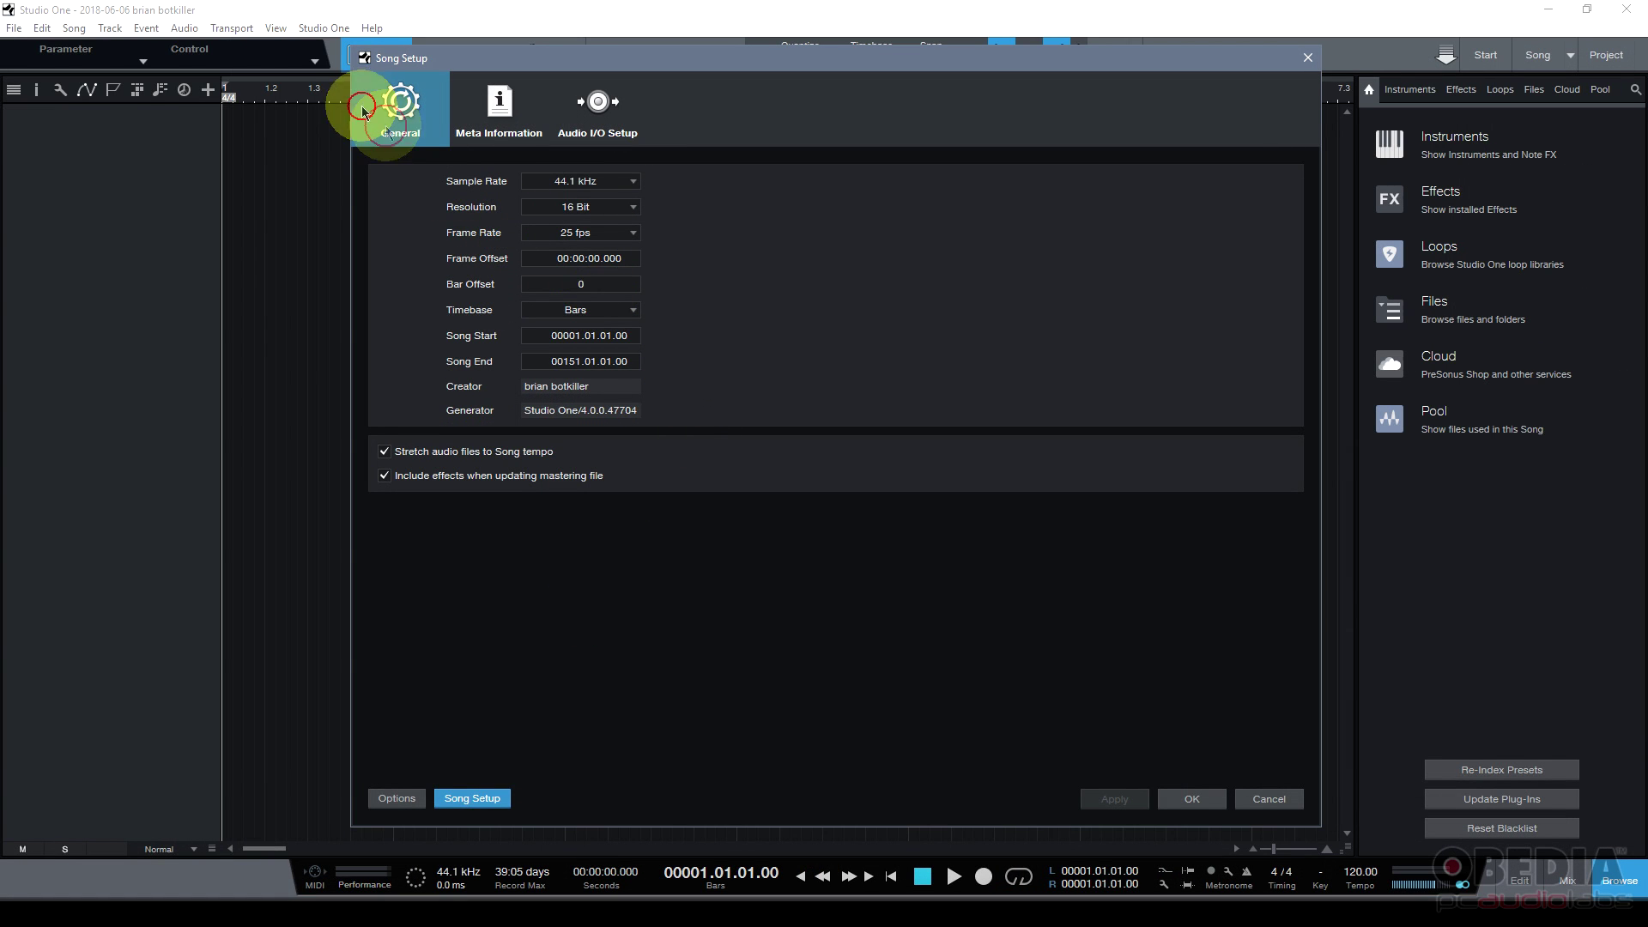
# - Move from Meta Information to the Audio I/O Setup inputs page in Song Setup
pyautogui.click(500, 130)
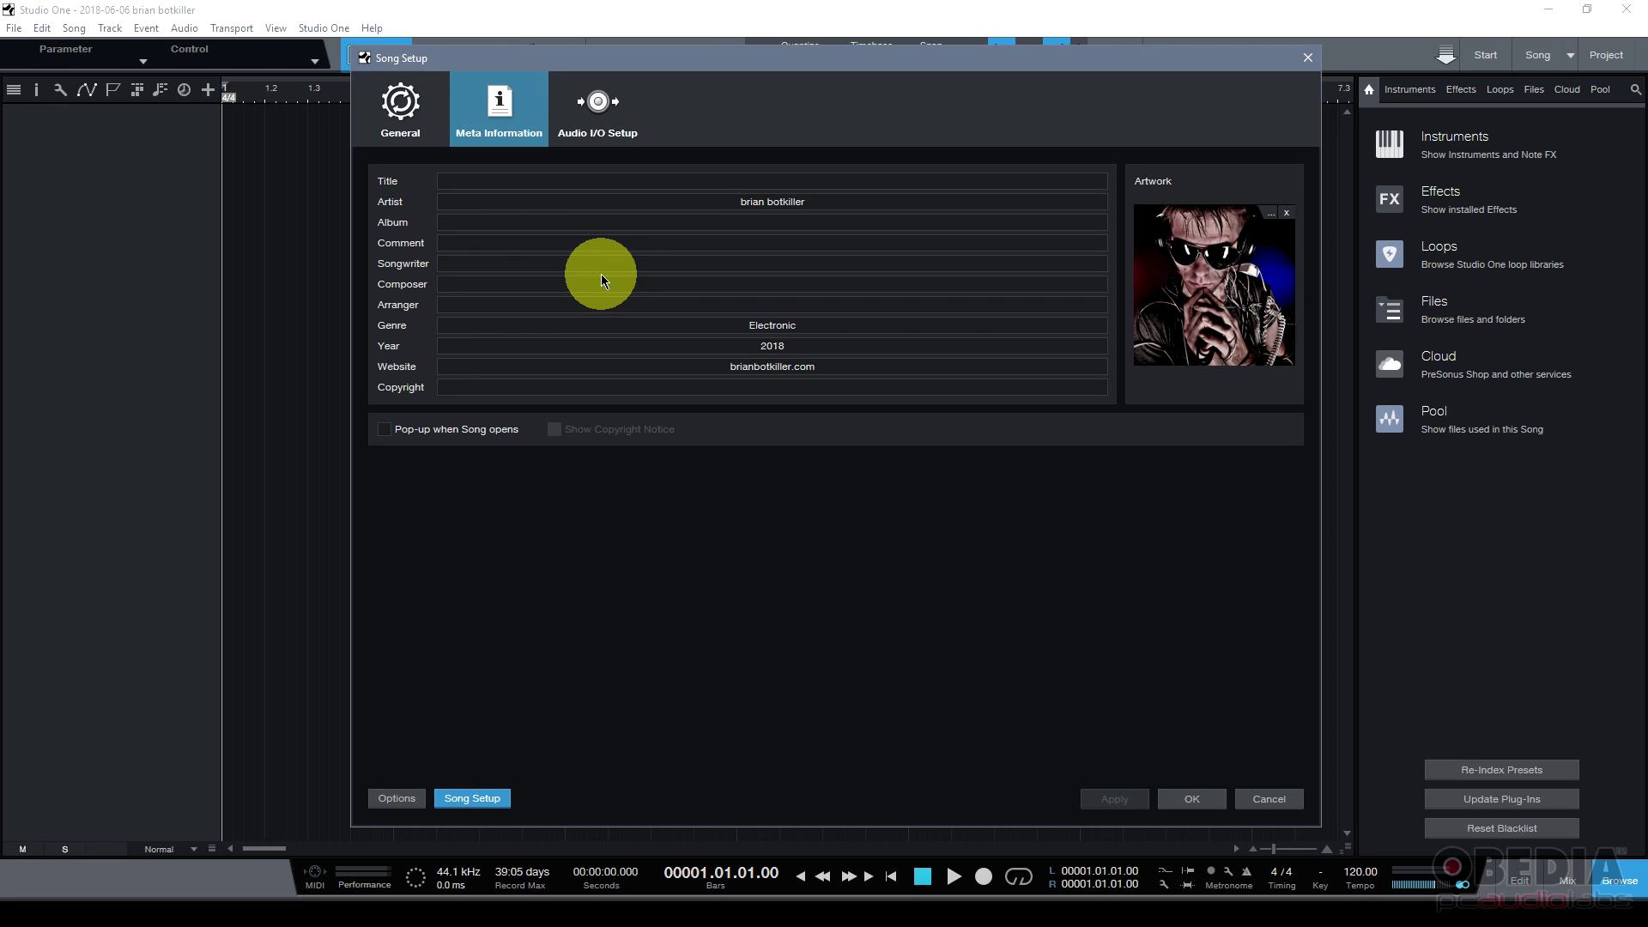
pyautogui.click(601, 129)
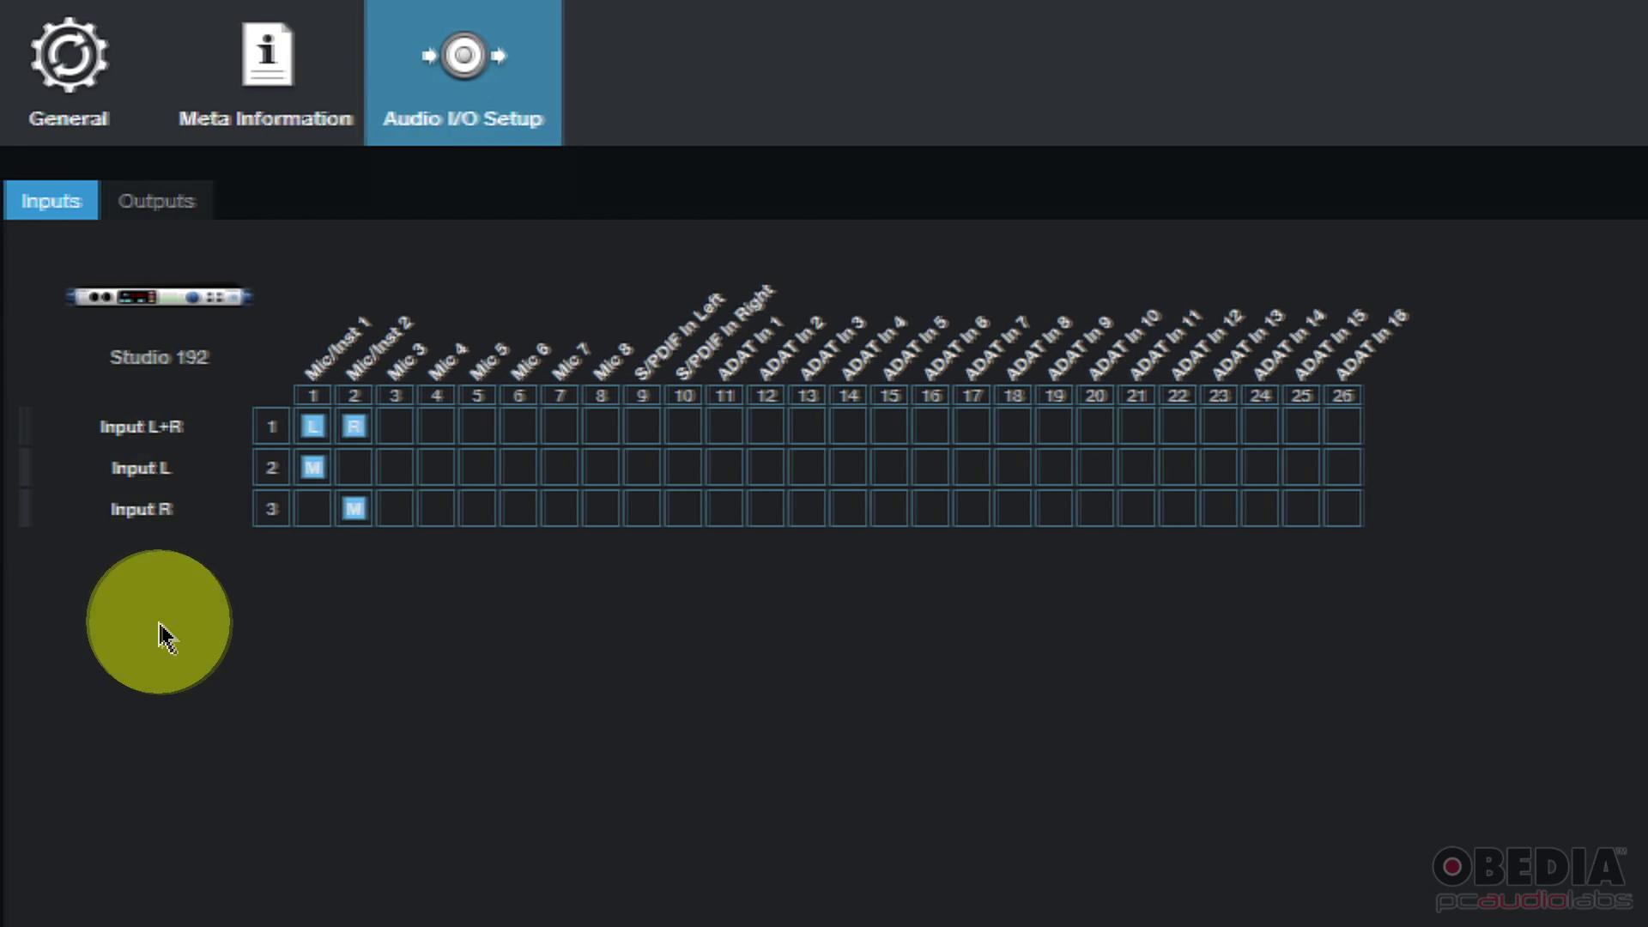
pyautogui.click(185, 446)
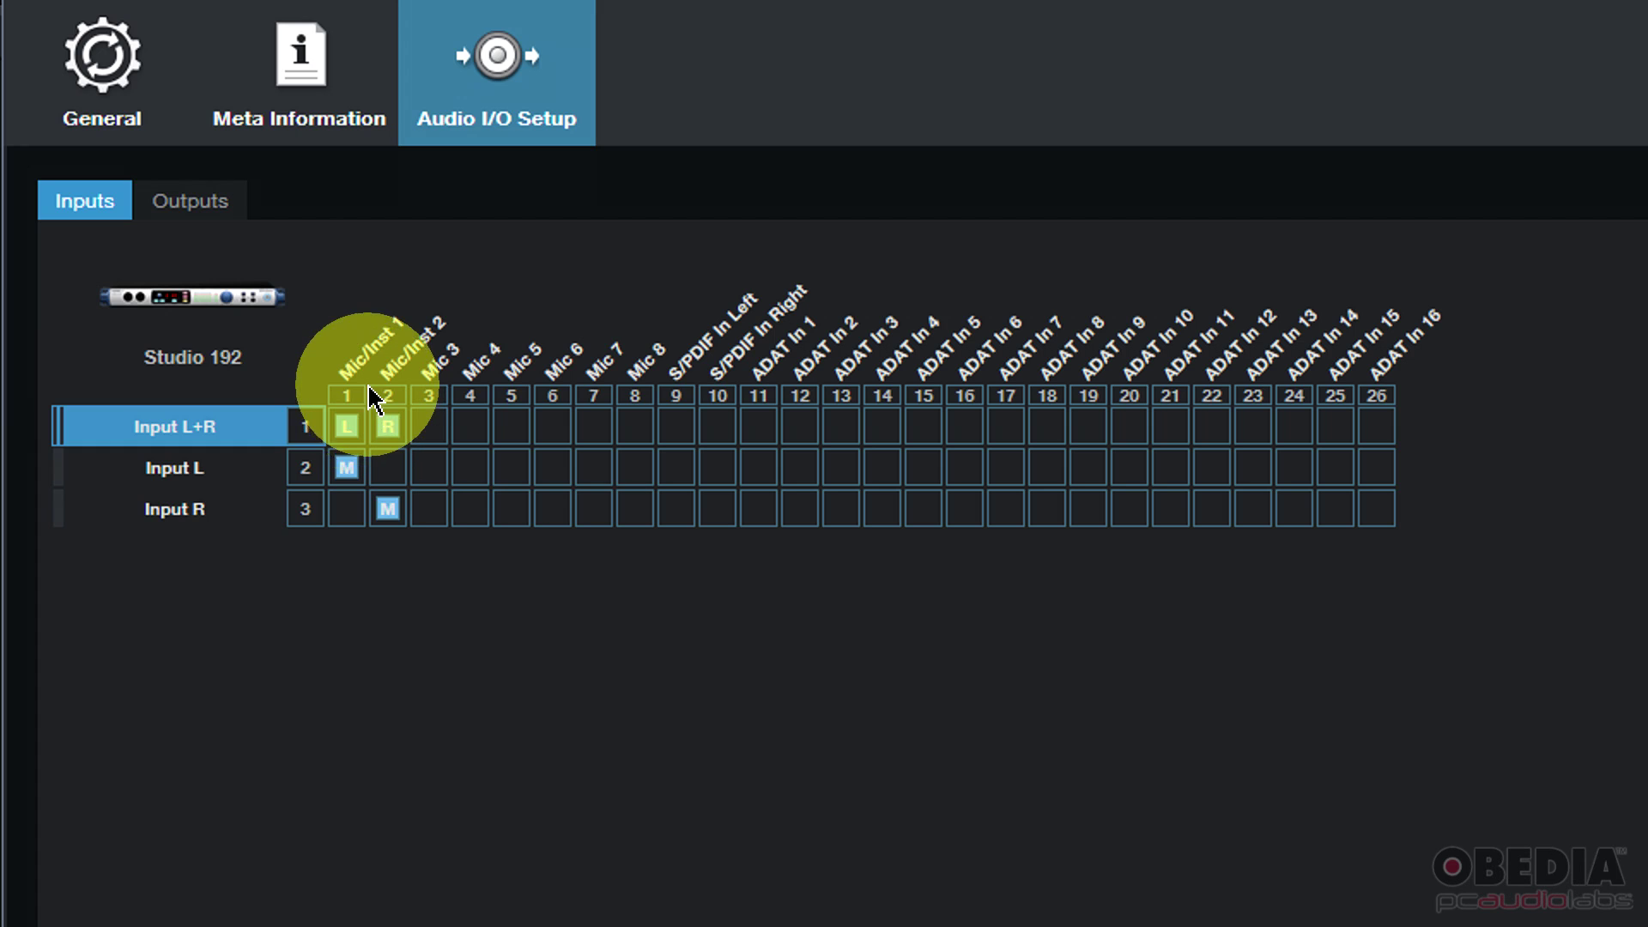
pyautogui.click(431, 426)
pyautogui.click(498, 429)
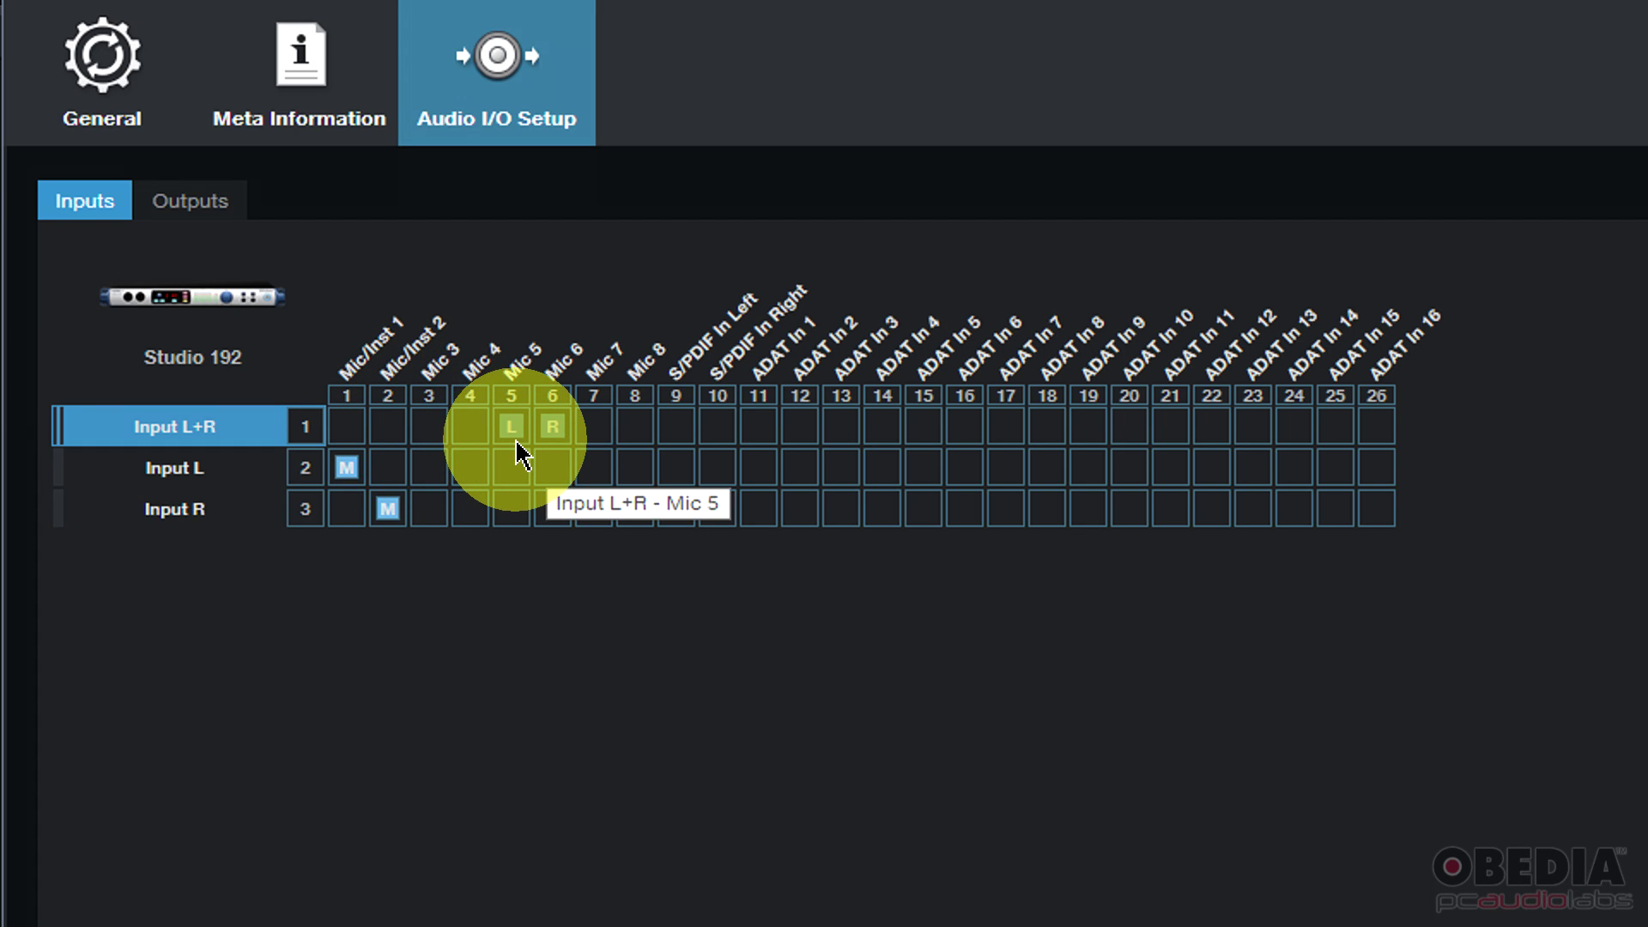
pyautogui.click(431, 429)
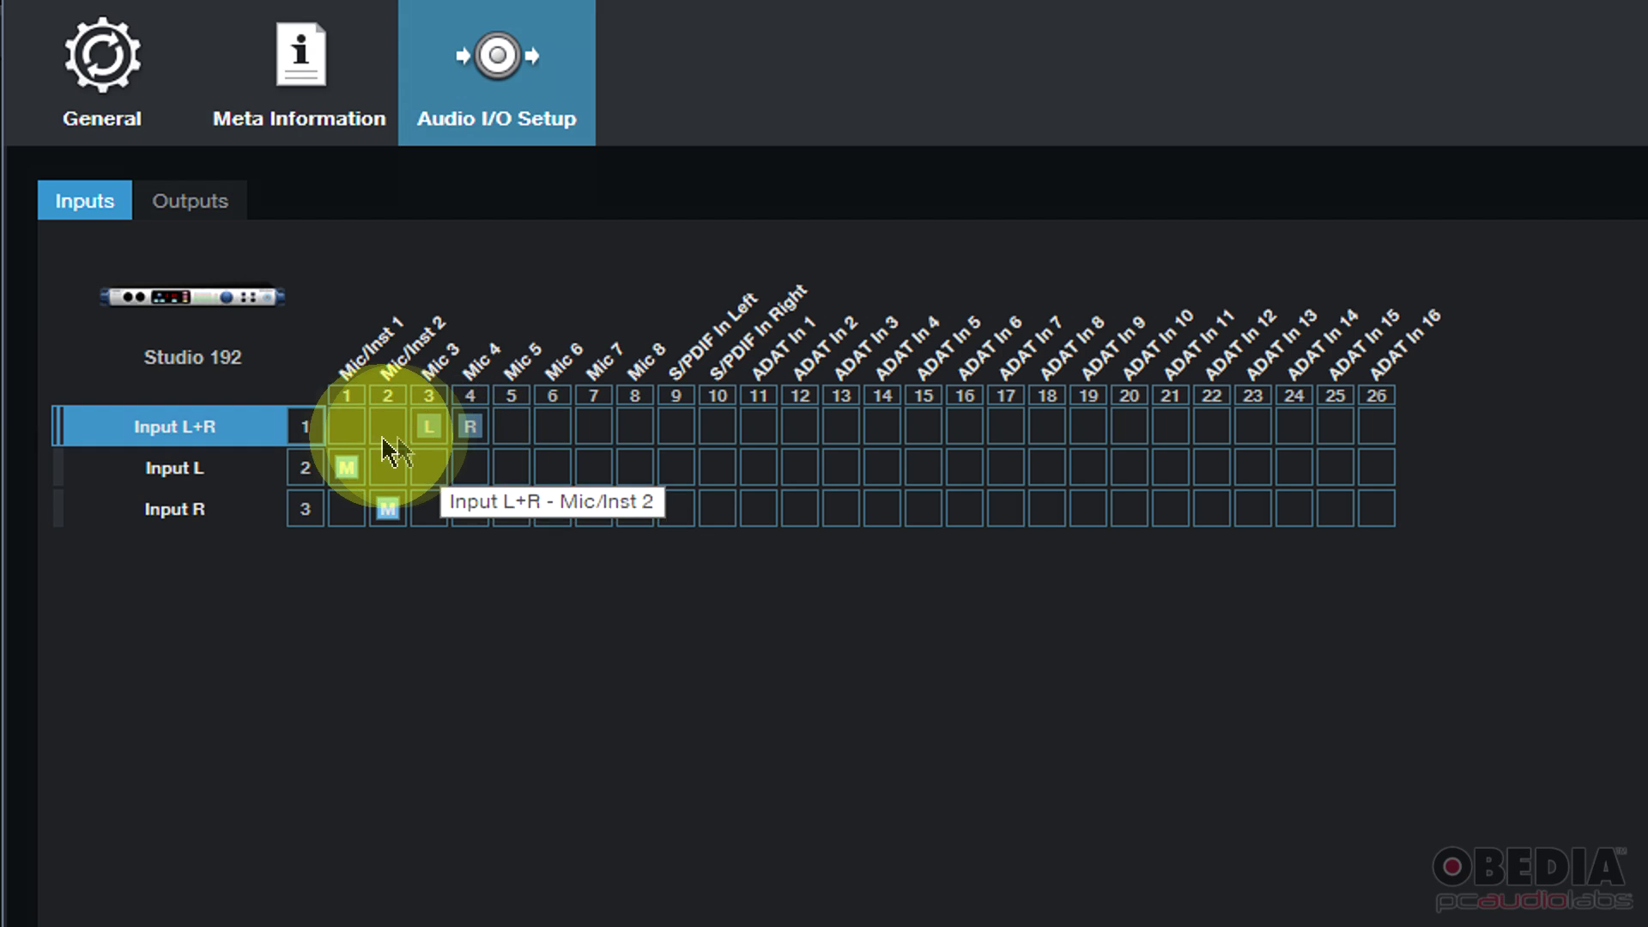
pyautogui.click(358, 436)
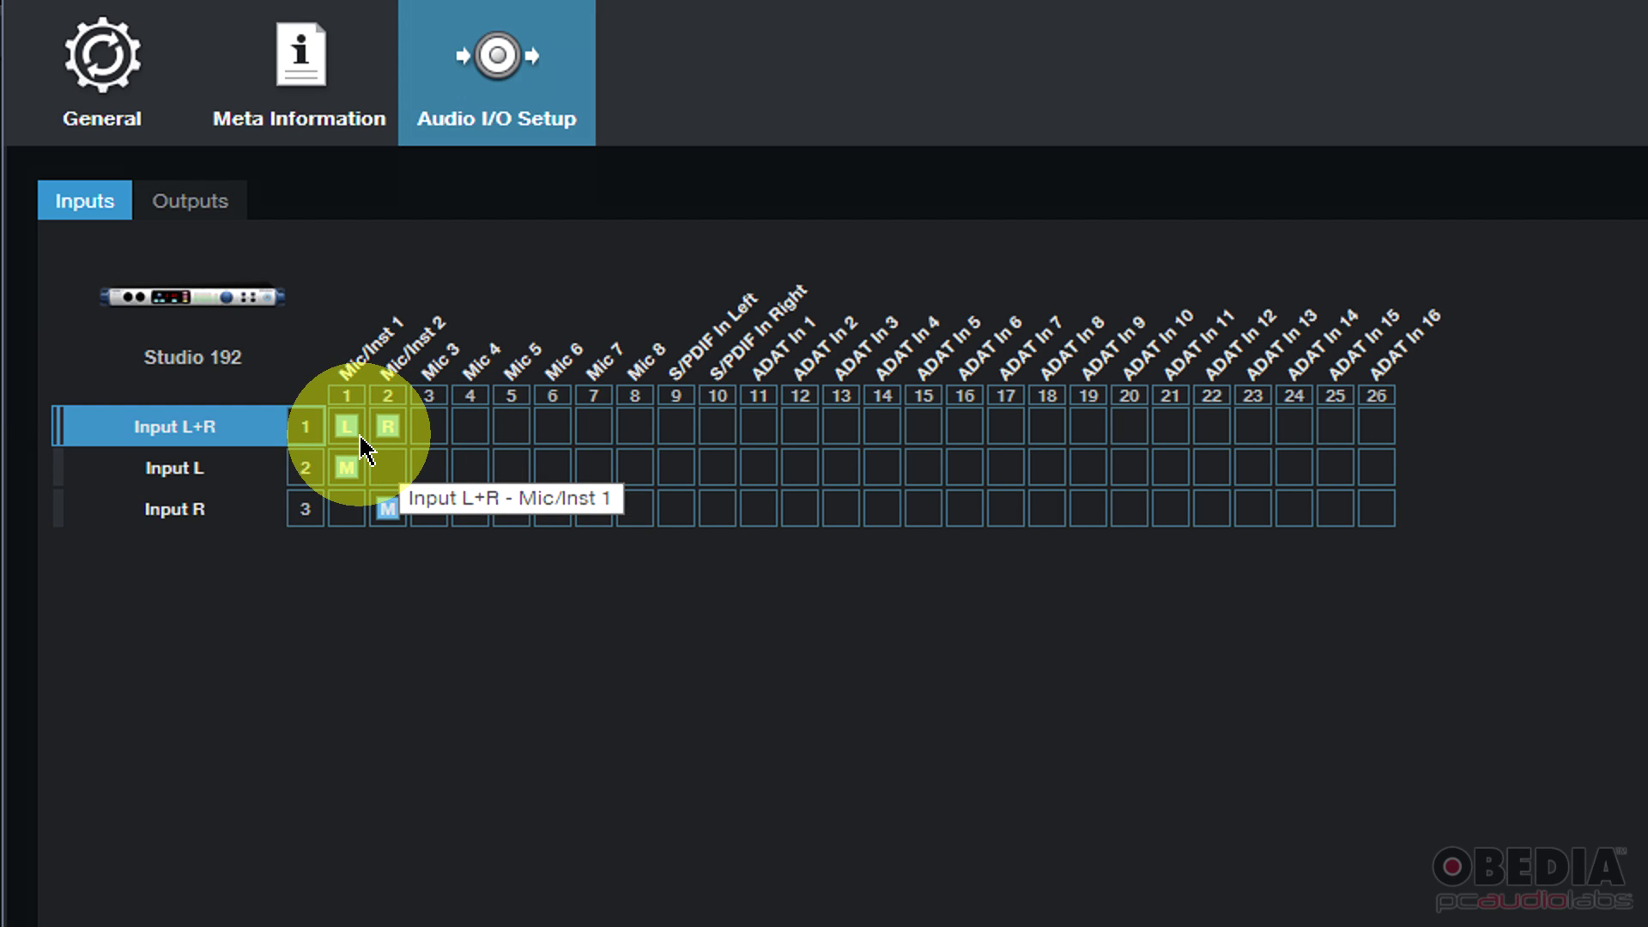
pyautogui.click(221, 475)
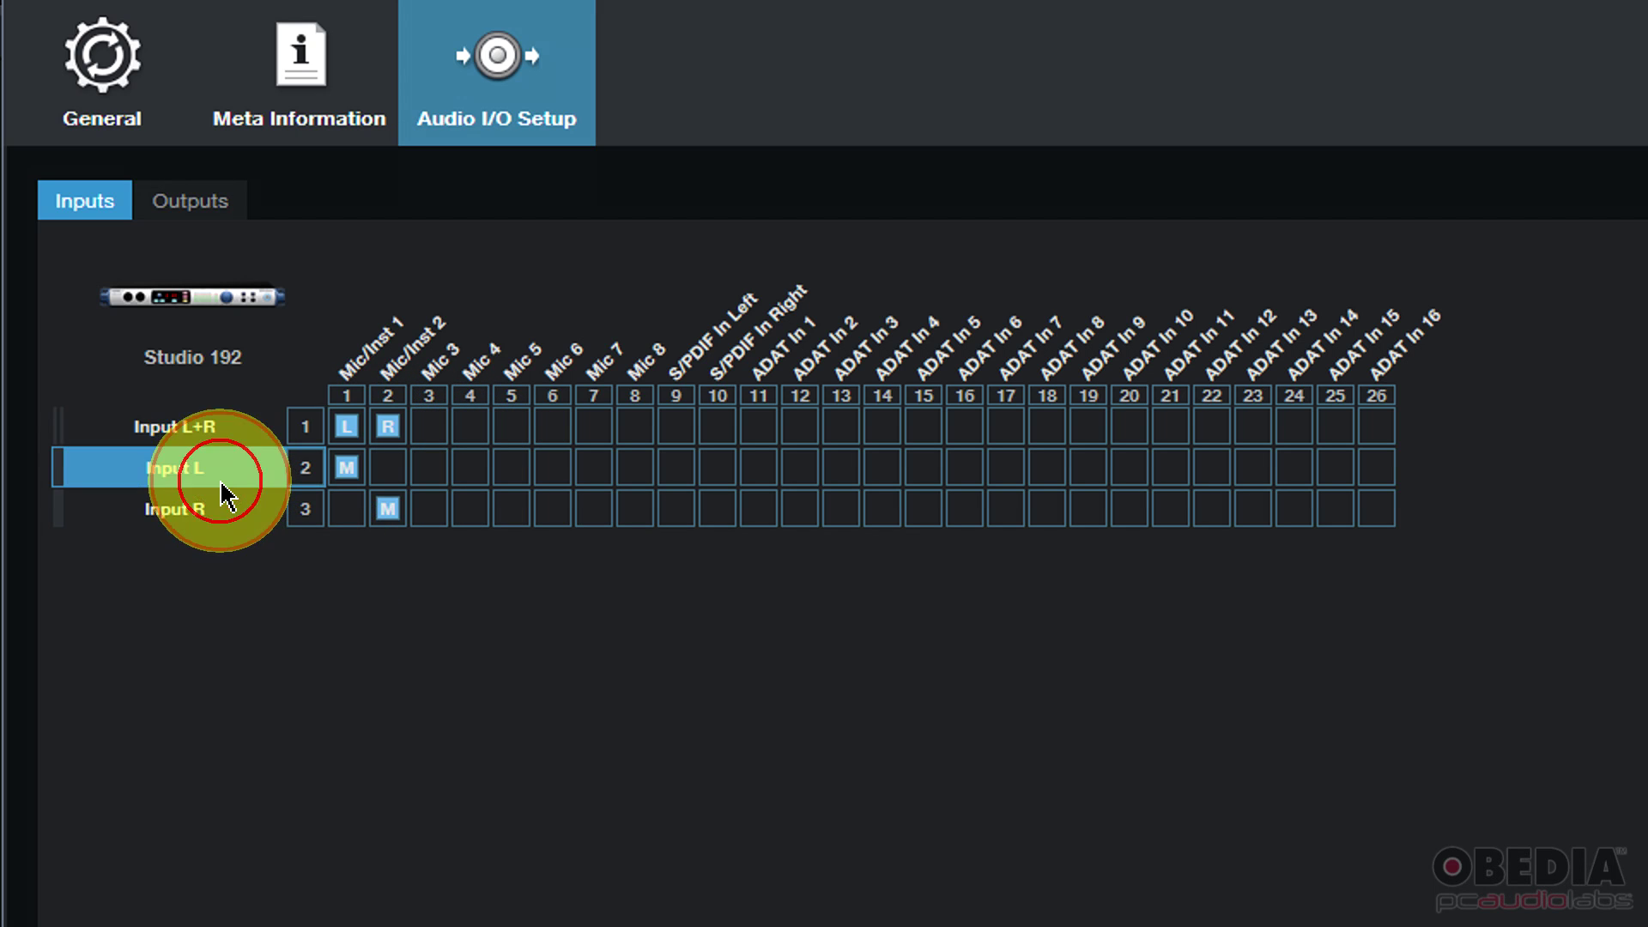
pyautogui.click(228, 512)
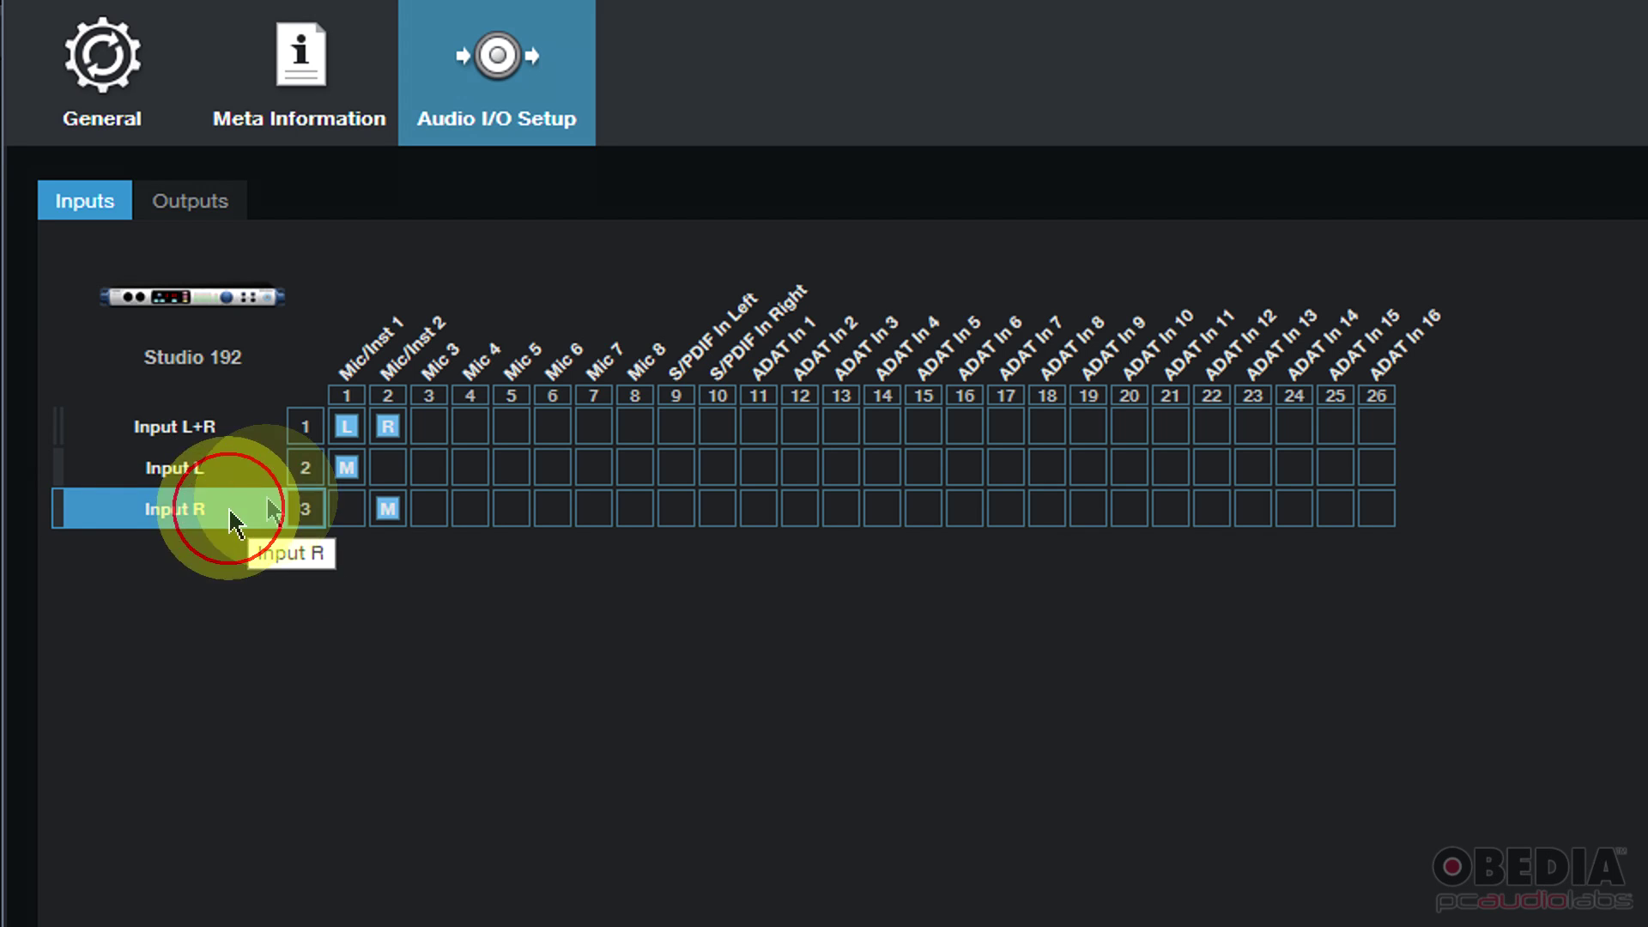
pyautogui.click(202, 468)
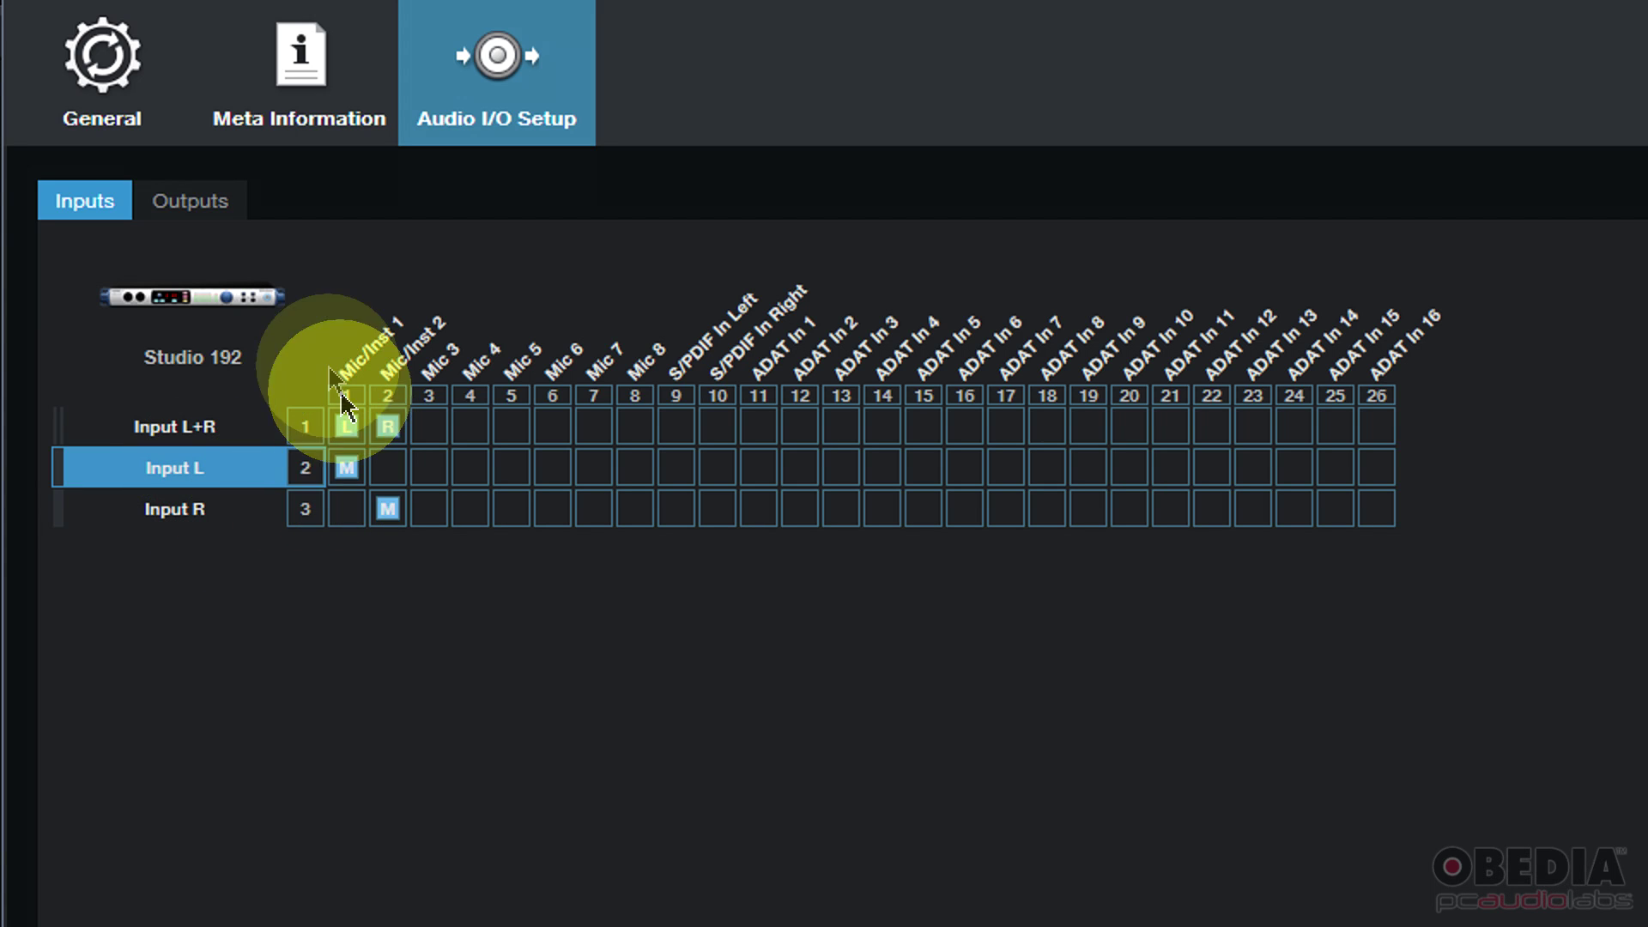
pyautogui.click(243, 511)
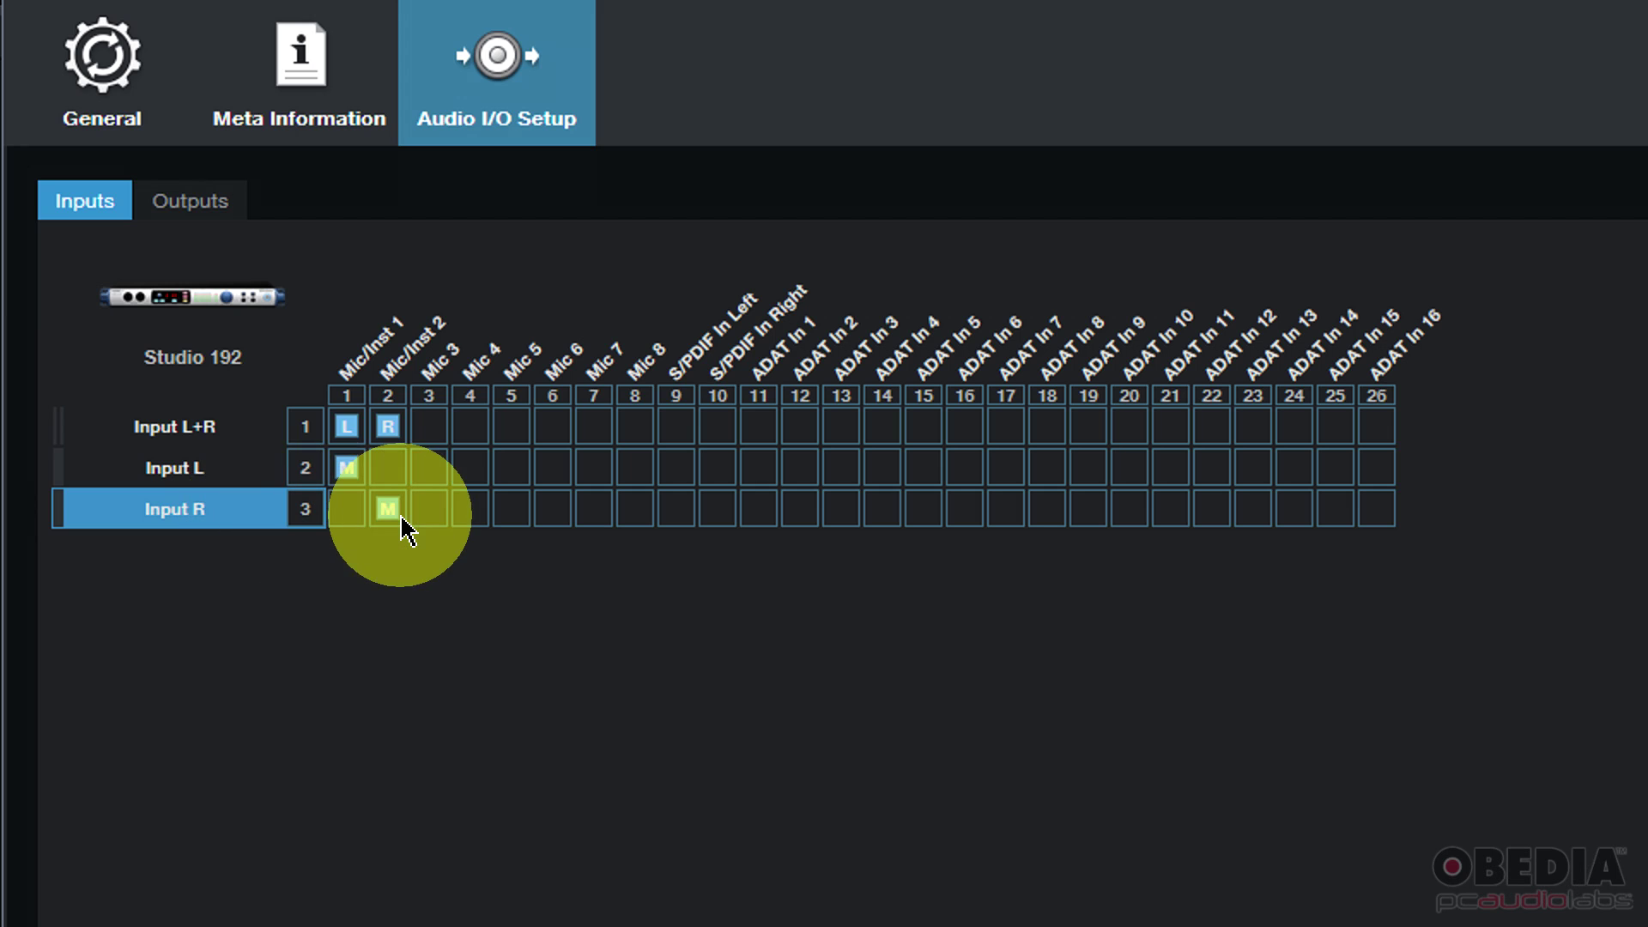
pyautogui.click(227, 433)
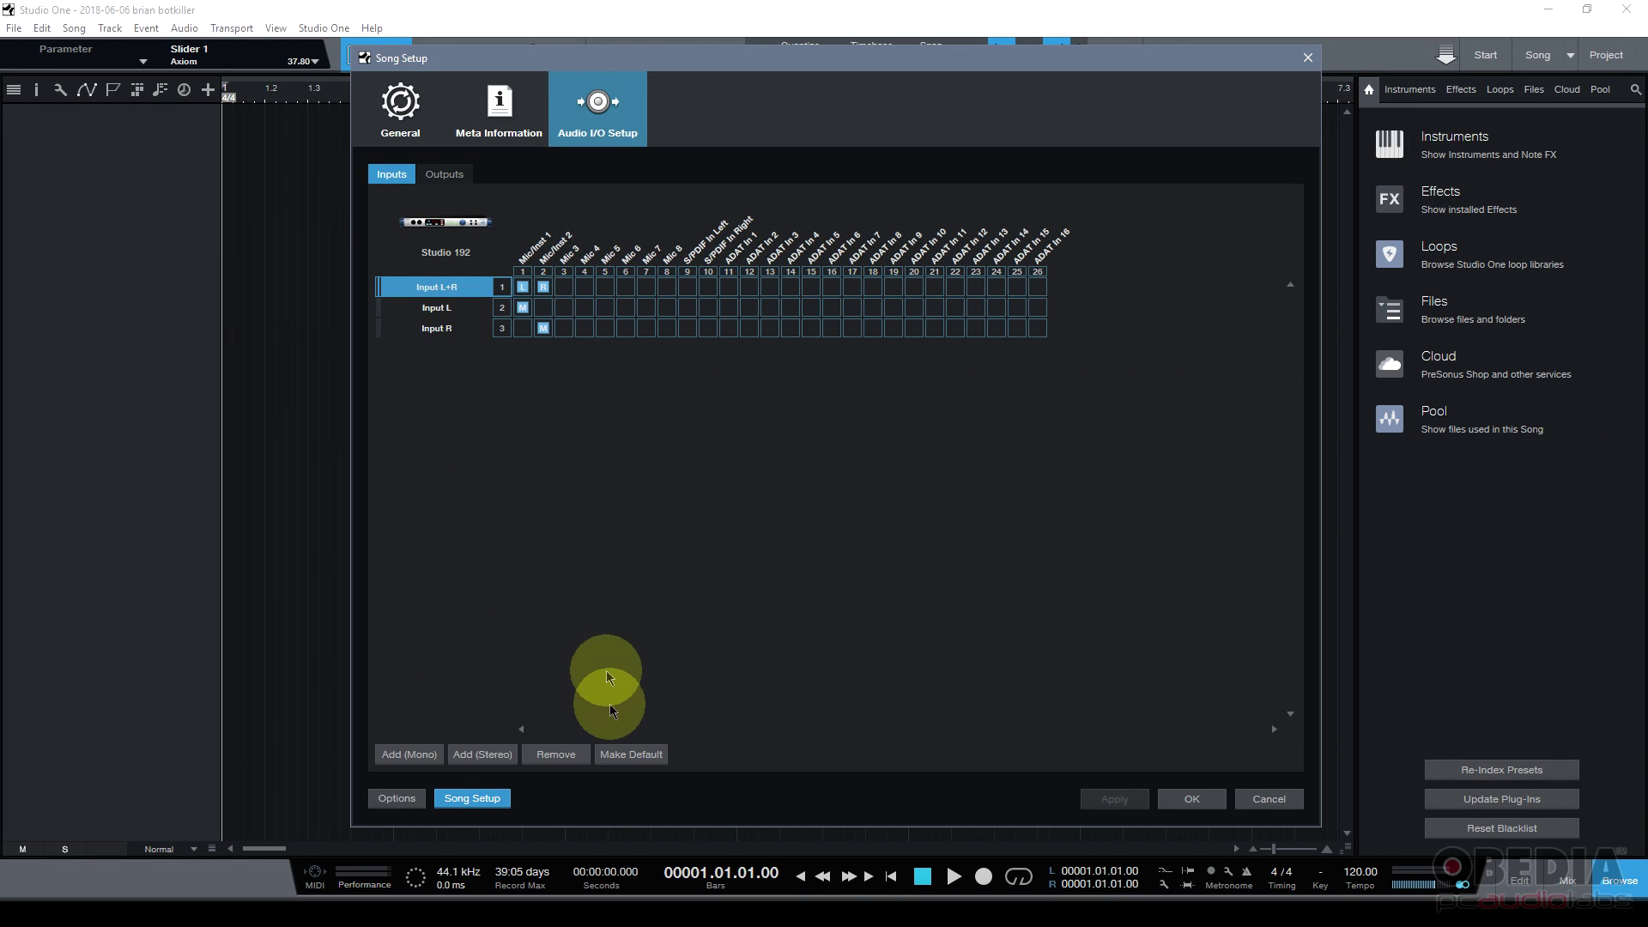
# - Remove the stereo Input L+R and rename Input L and Input R to Input 1 and Input 2
pyautogui.click(583, 756)
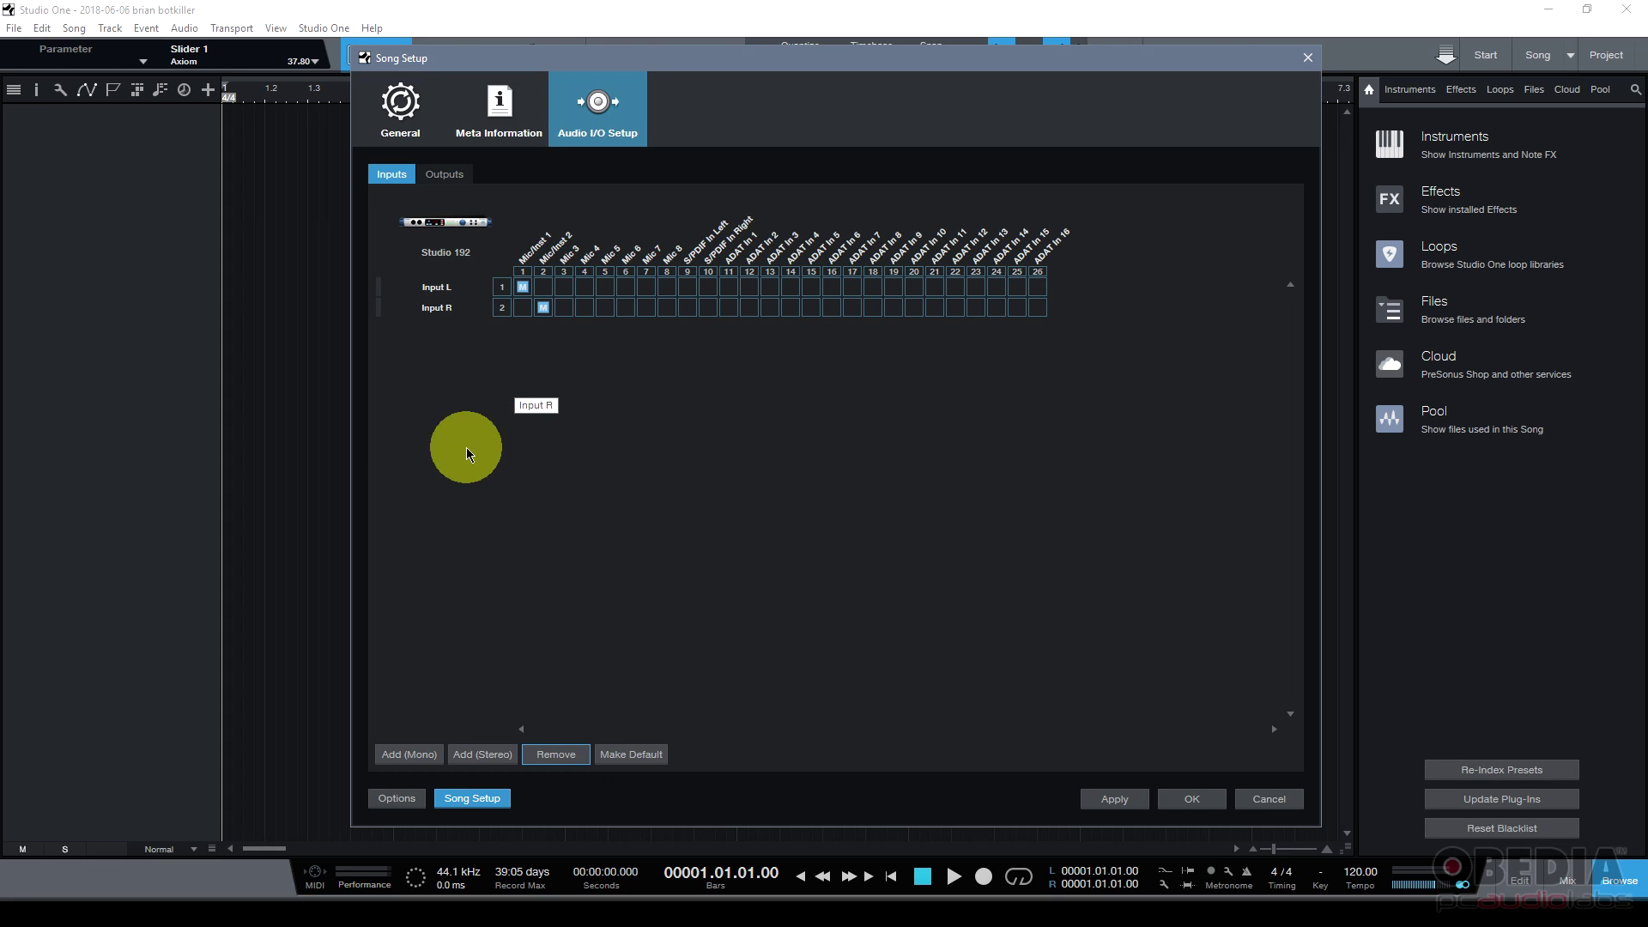
pyautogui.doubleClick(425, 285)
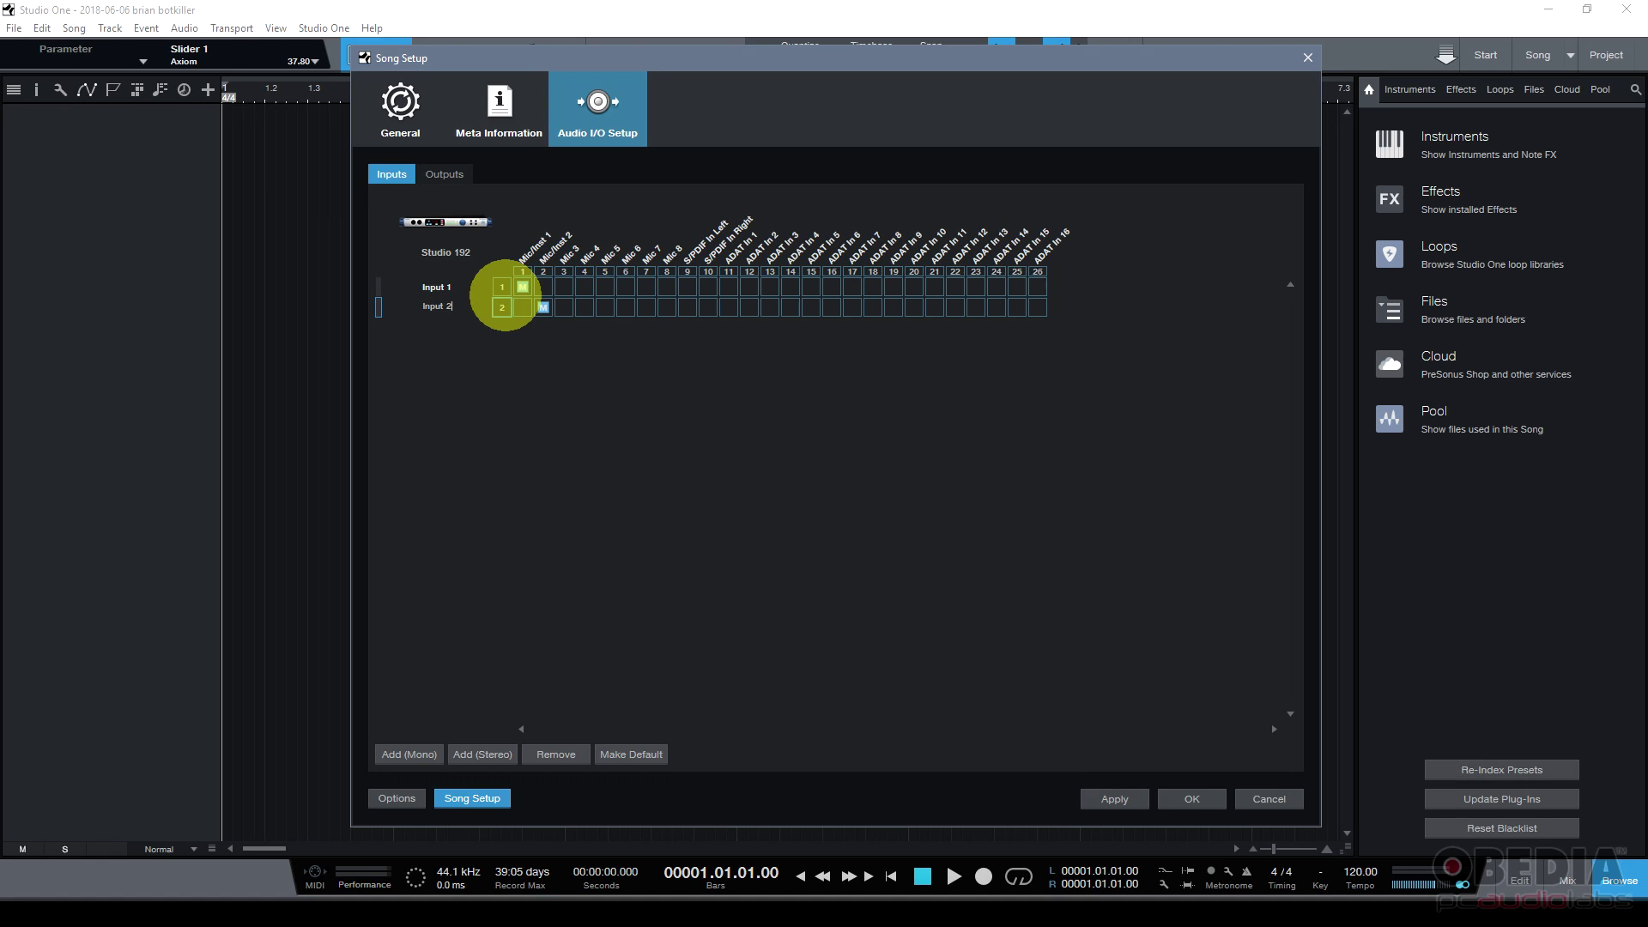
pyautogui.click(507, 301)
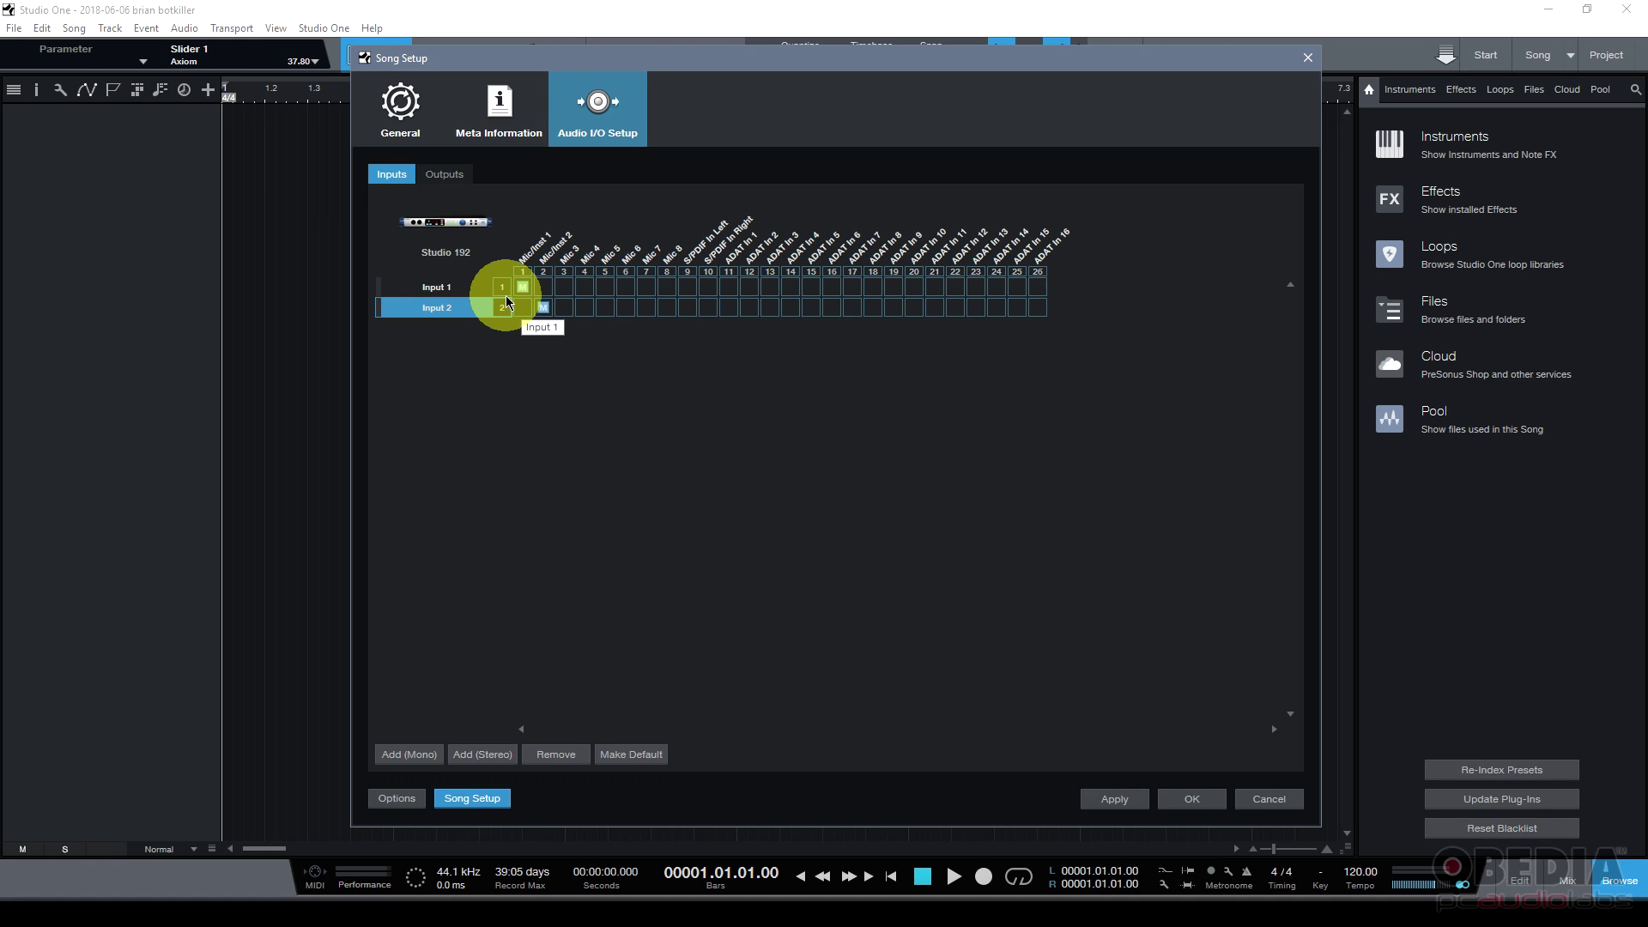
pyautogui.click(522, 380)
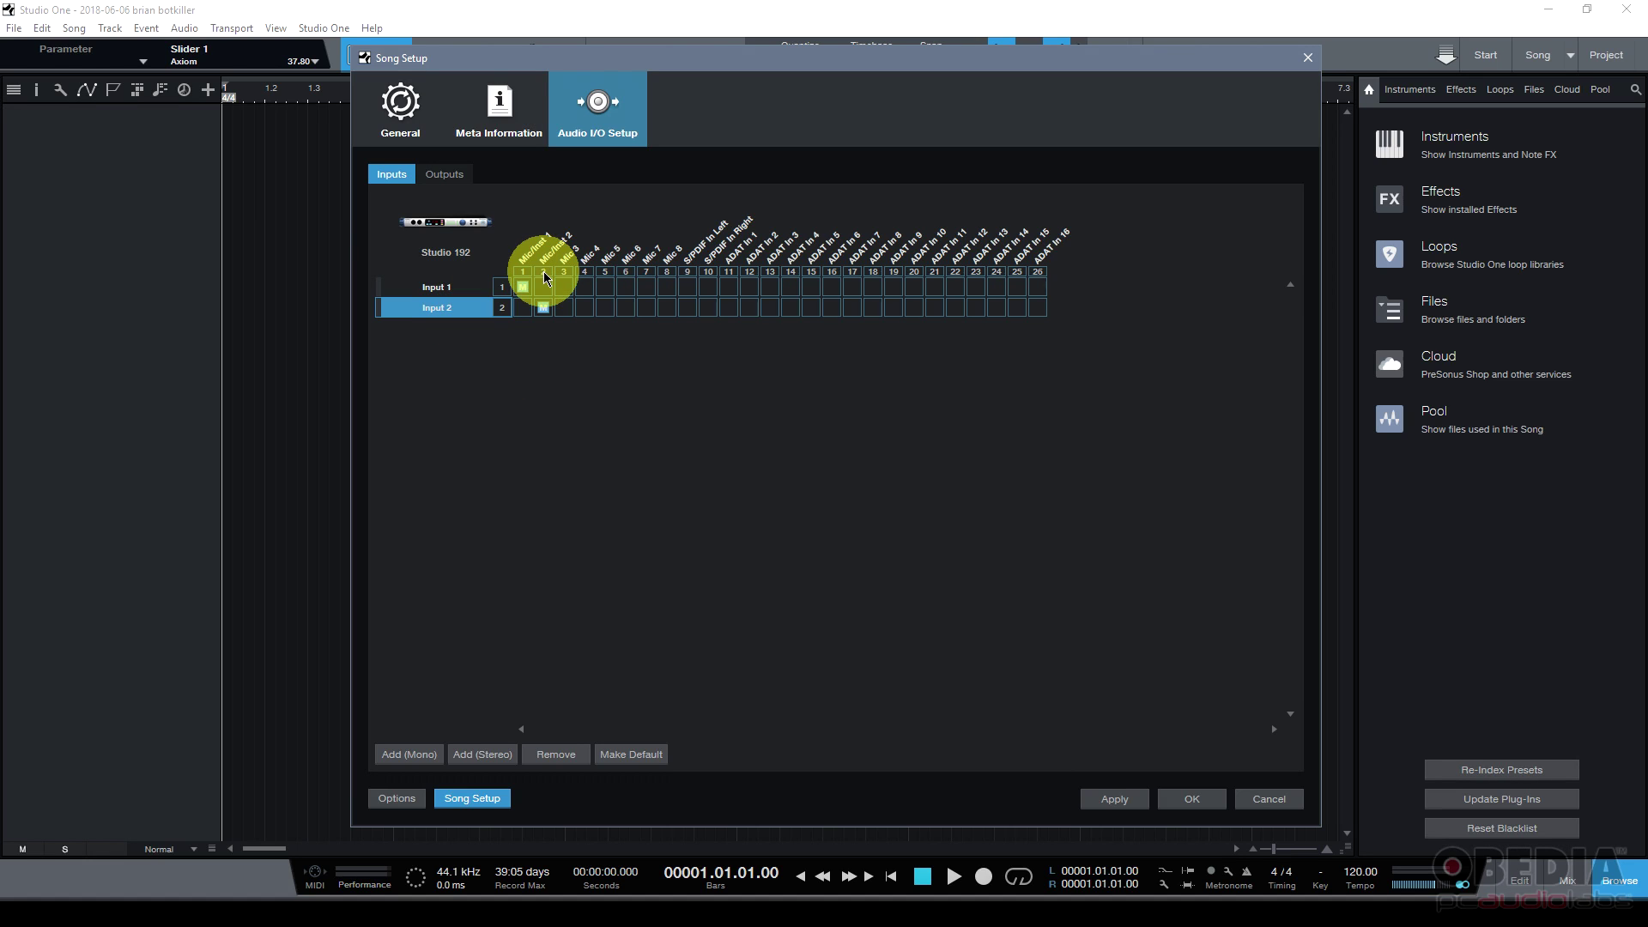
# - Adjust the selection in the input list, ending with Input 1 selected
pyautogui.click(433, 288)
pyautogui.keyDown('shift'); pyautogui.click(451, 314); pyautogui.keyUp('shift')
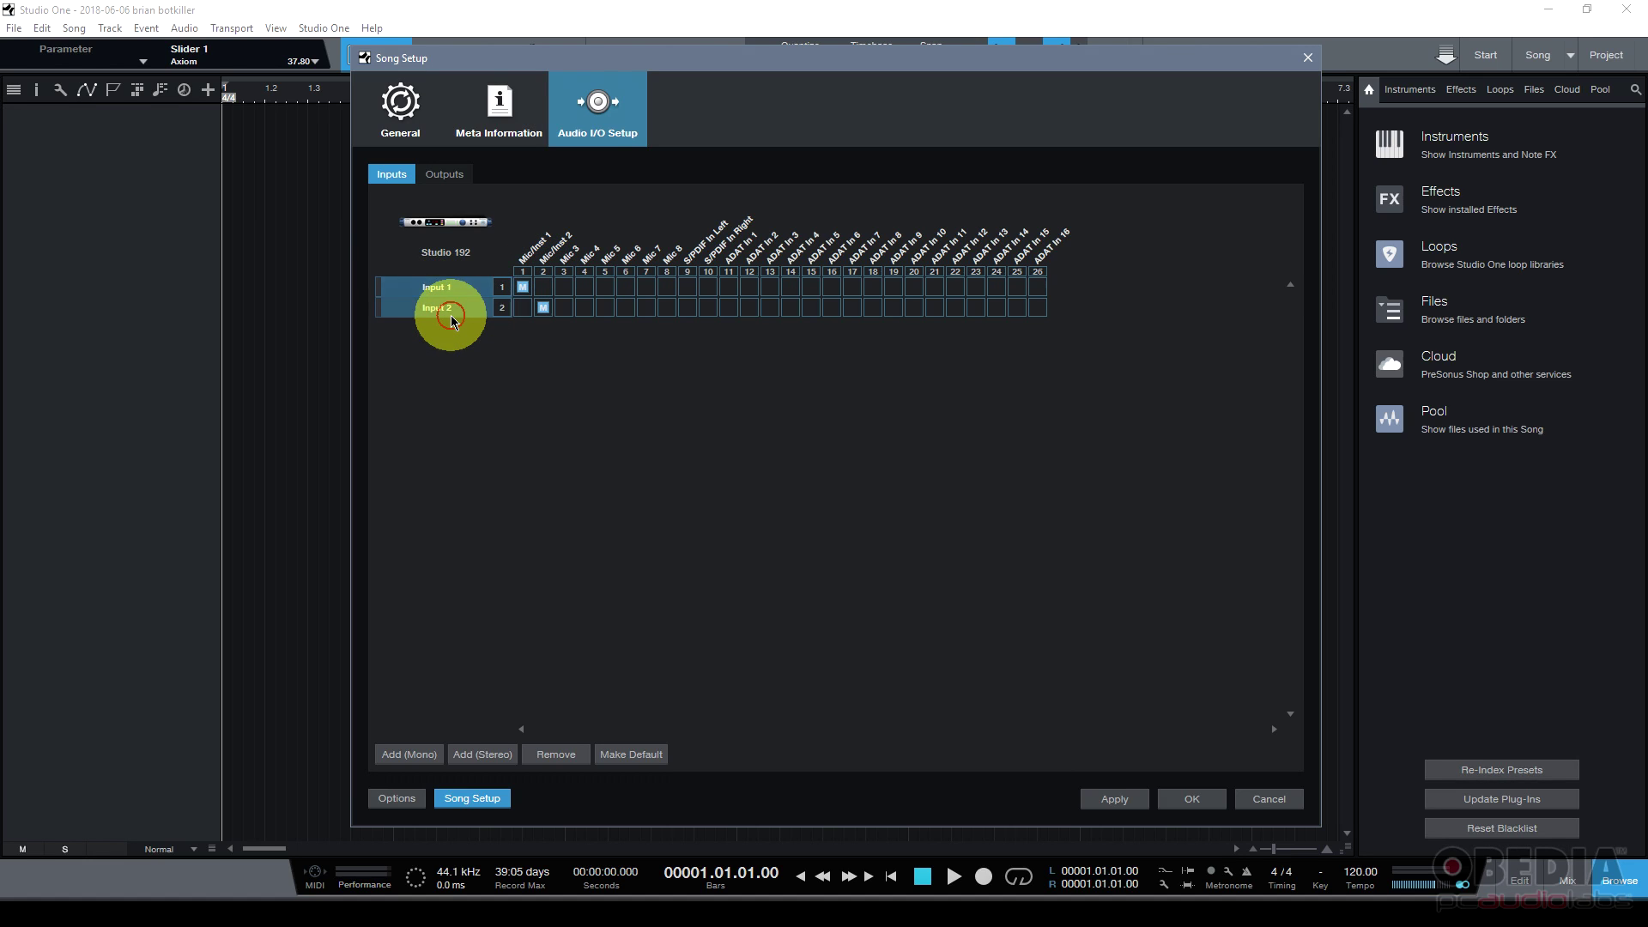
pyautogui.click(452, 318)
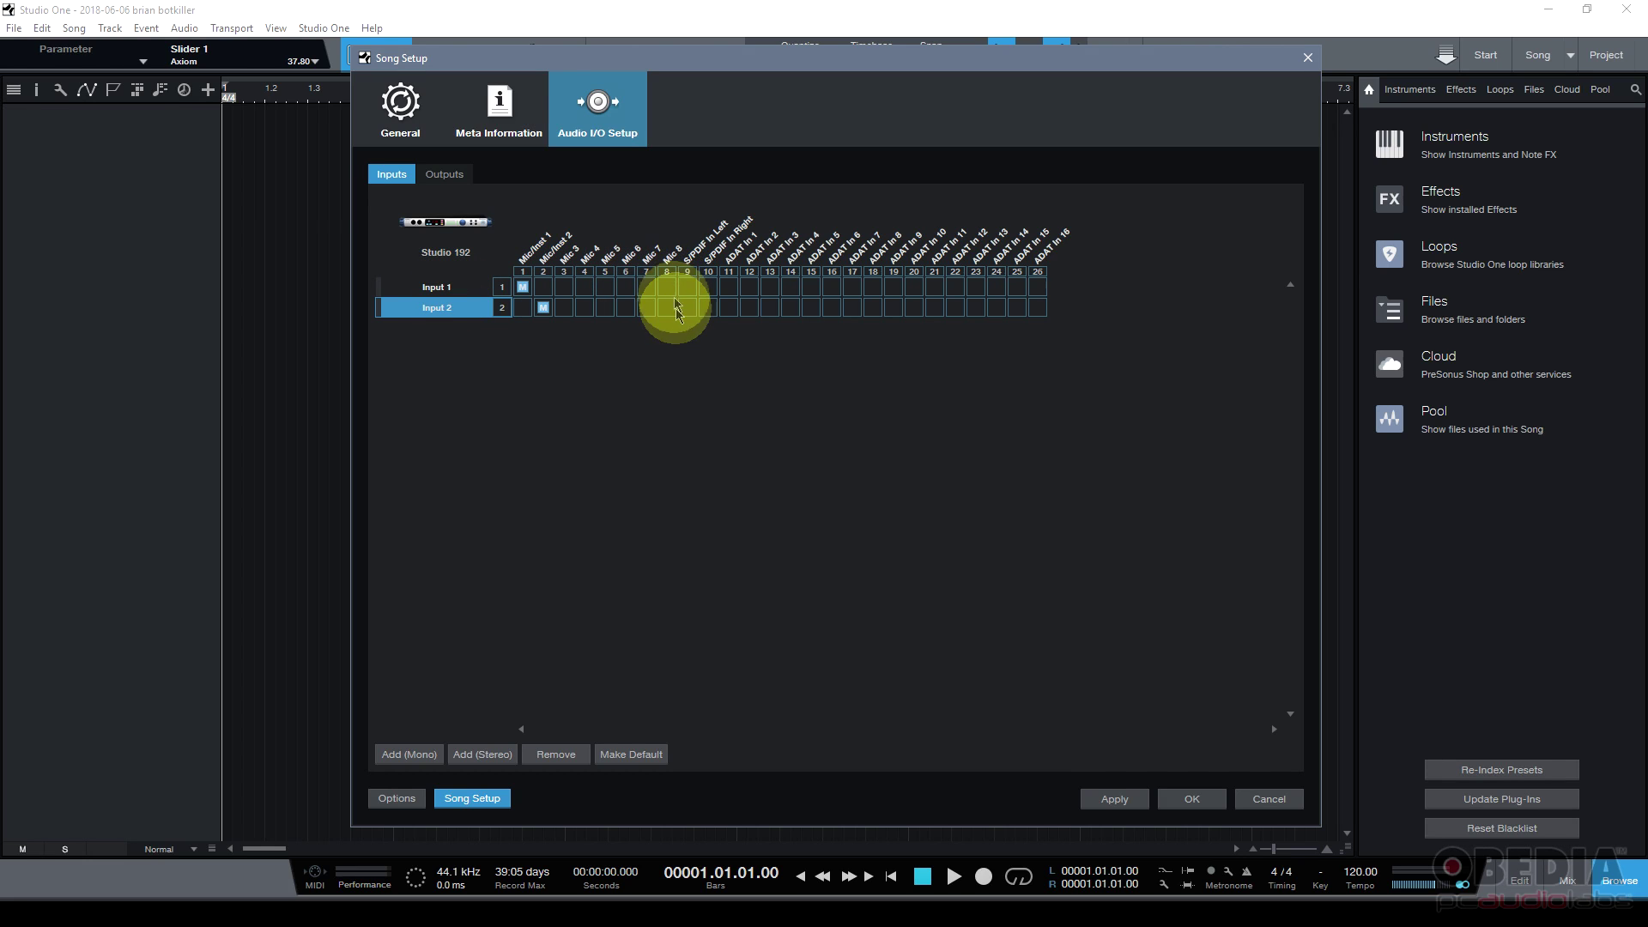
pyautogui.keyDown('ctrl'); pyautogui.click(463, 311); pyautogui.keyUp('ctrl')
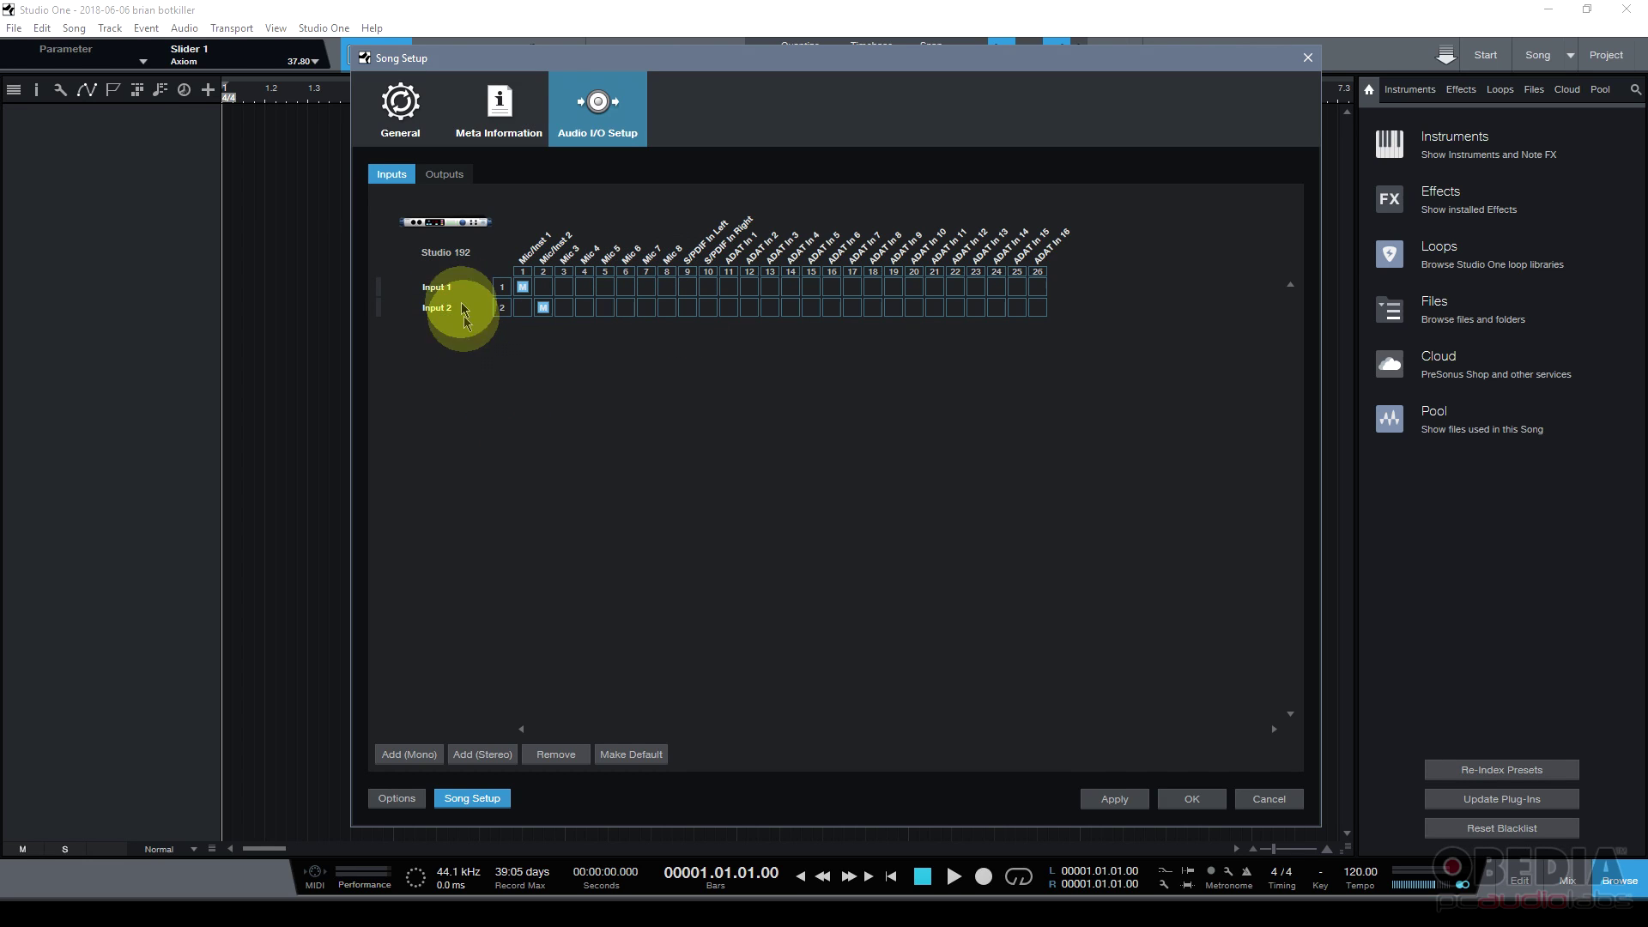
pyautogui.click(453, 309)
pyautogui.click(442, 289)
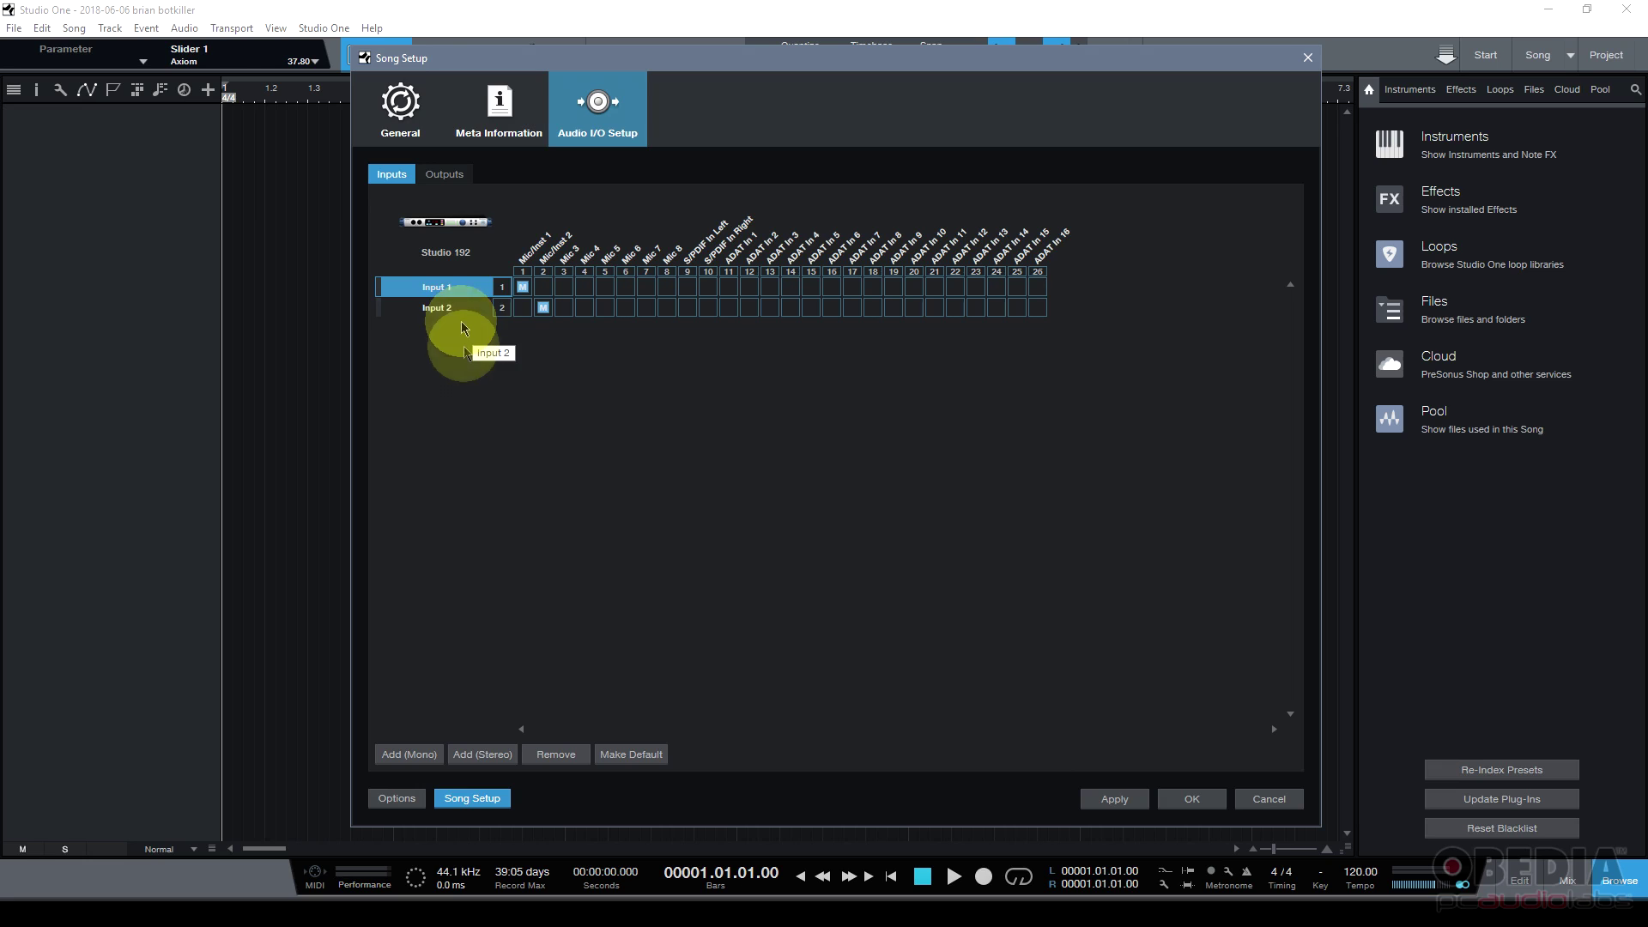
pyautogui.click(449, 308)
pyautogui.click(444, 288)
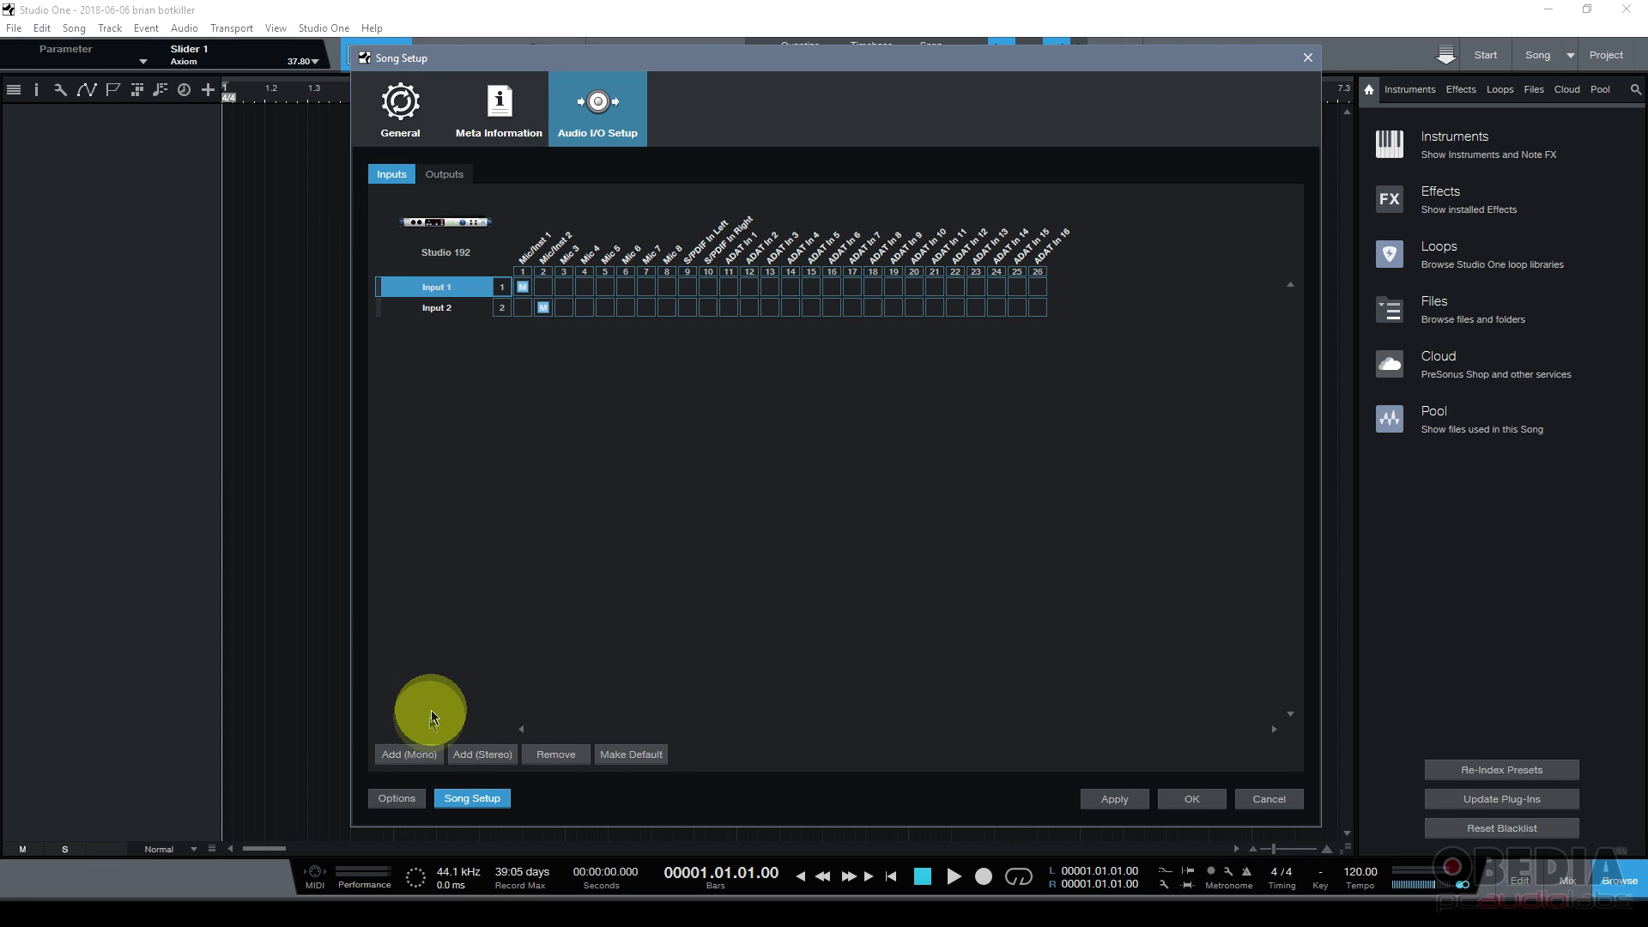
# - Add mono inputs up to Input 8 on Mic/Inst 8
pyautogui.click(419, 758)
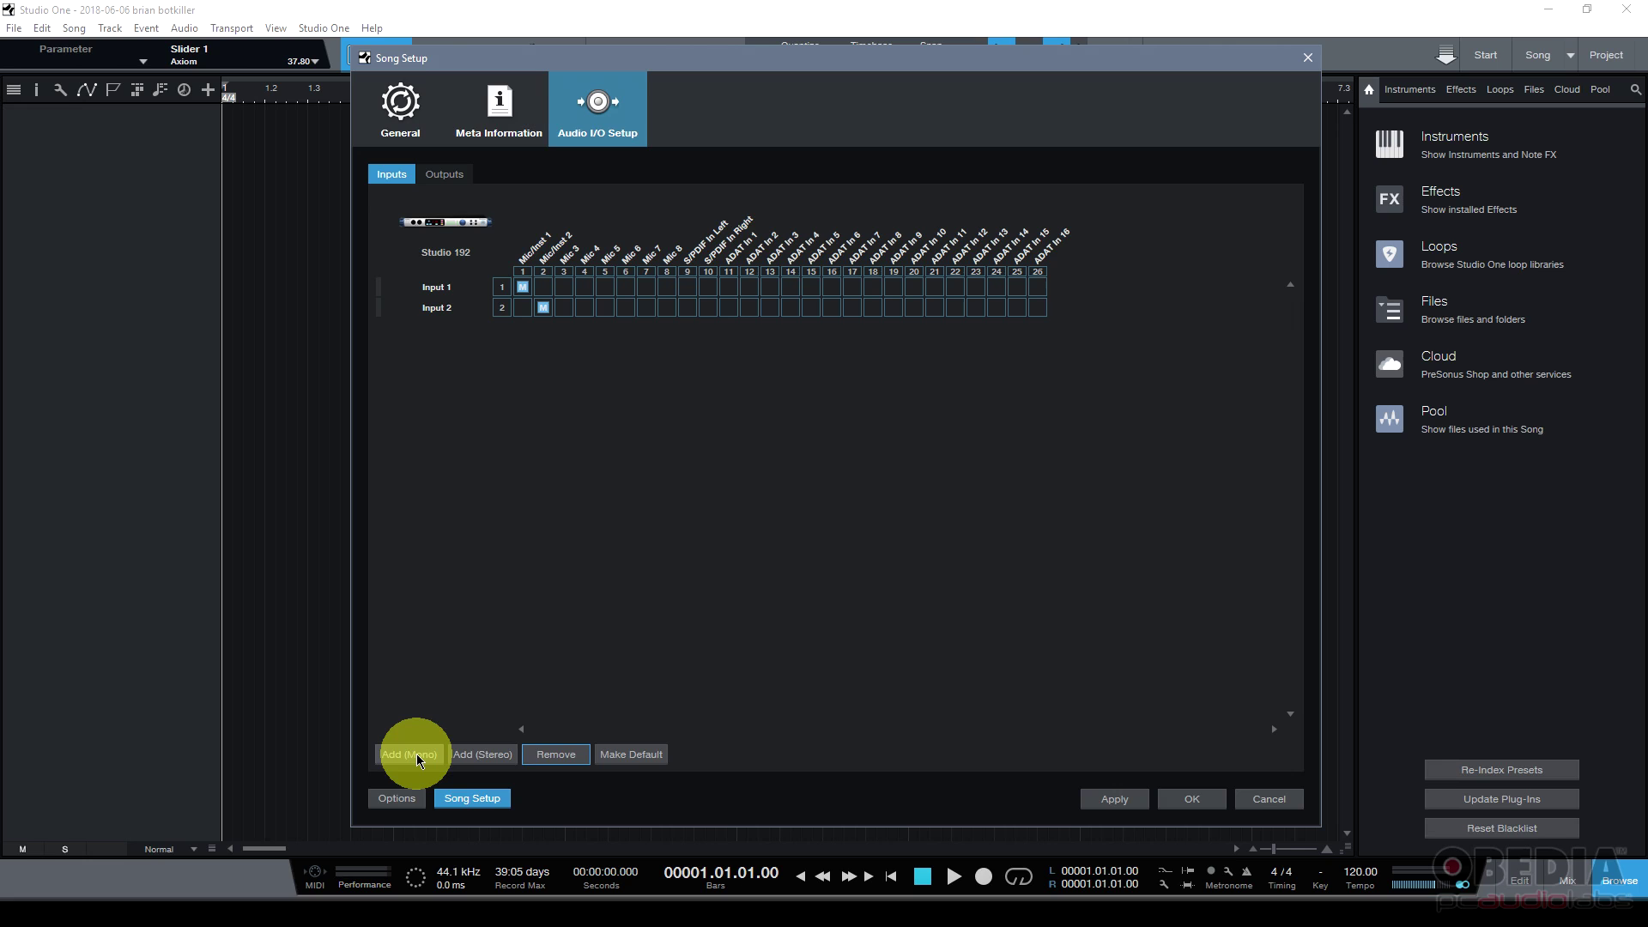
pyautogui.click(418, 755)
pyautogui.click(419, 755)
pyautogui.click(418, 755)
pyautogui.click(419, 755)
pyautogui.click(419, 755)
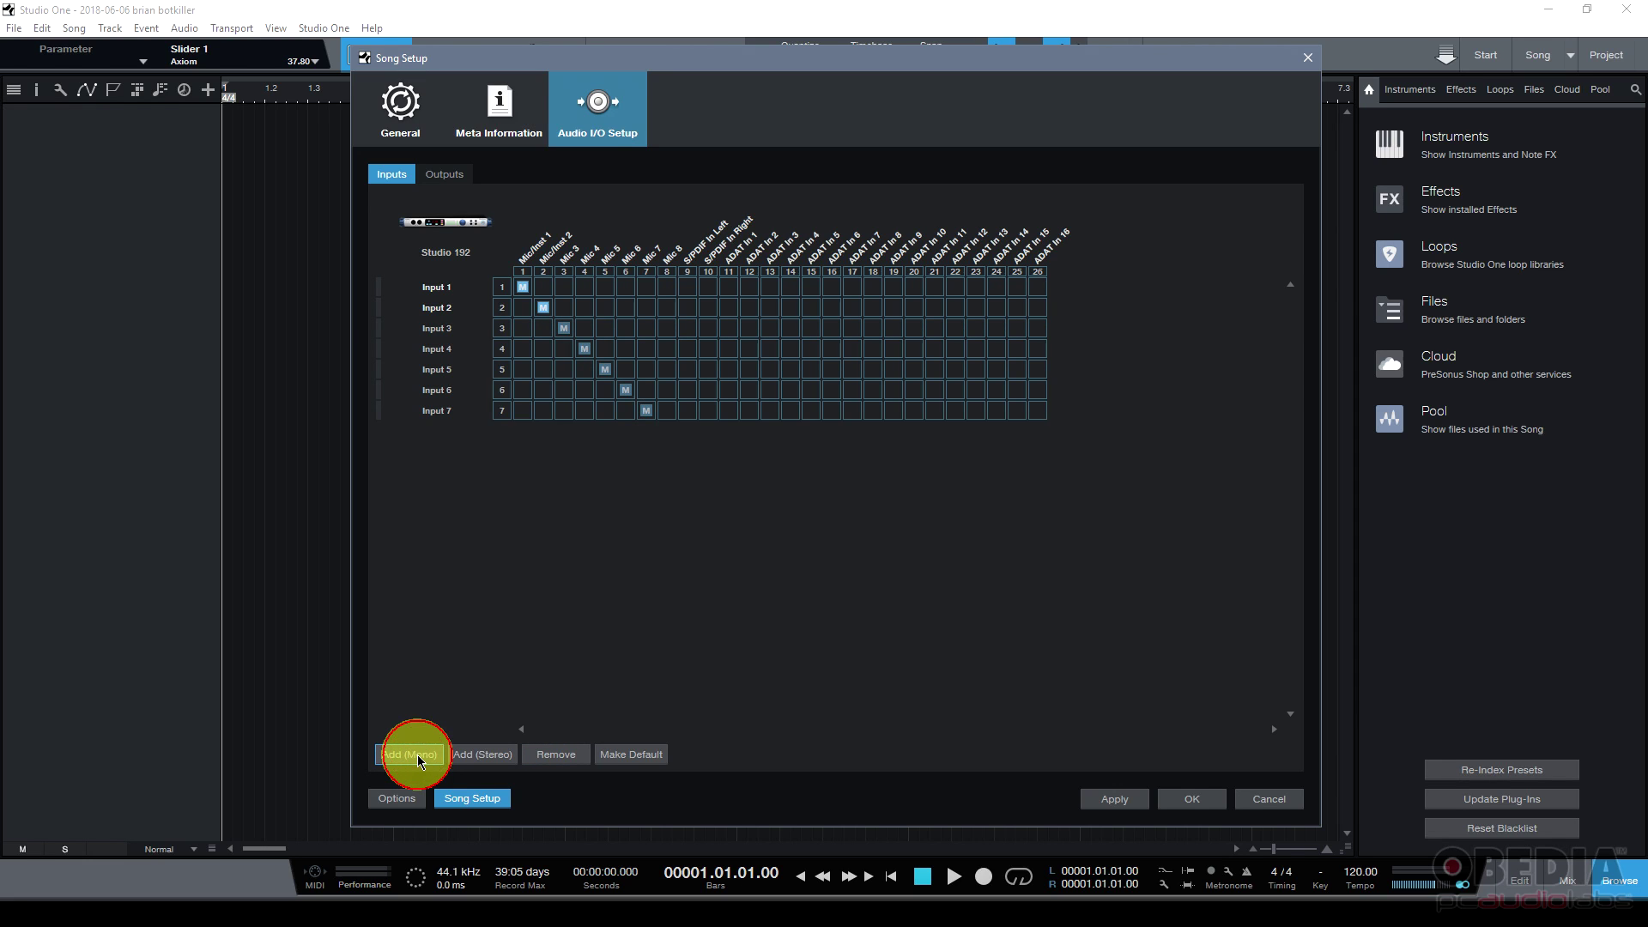
pyautogui.click(420, 755)
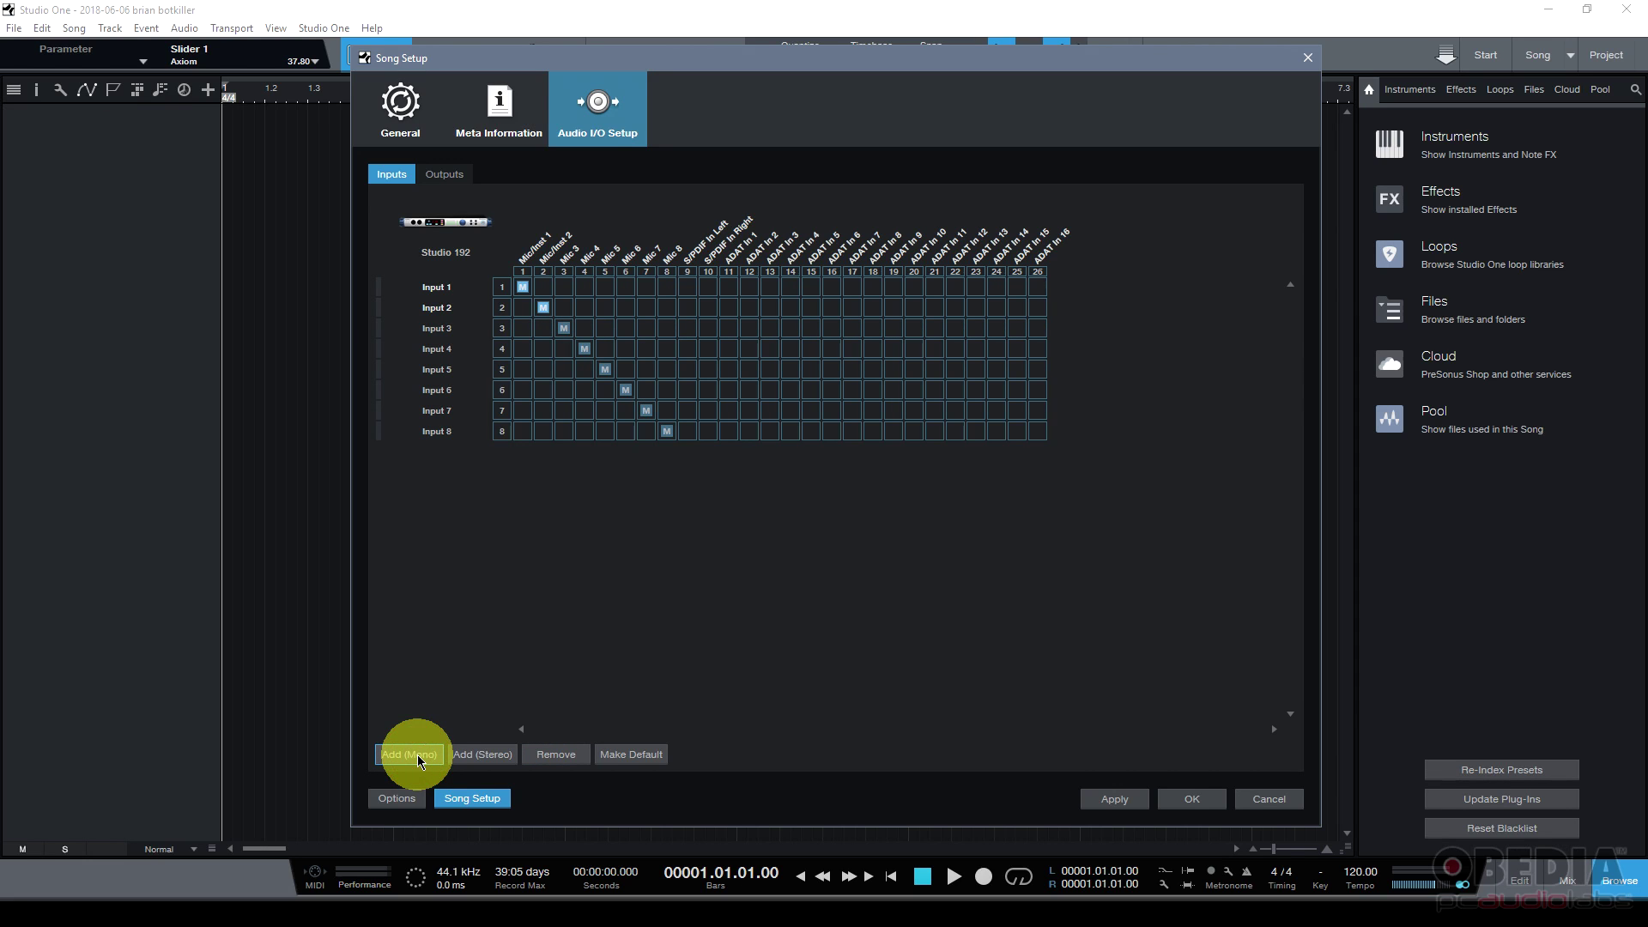
# - Apply the Input 1–8 mono routing and bring up the Outputs page
pyautogui.click(442, 328)
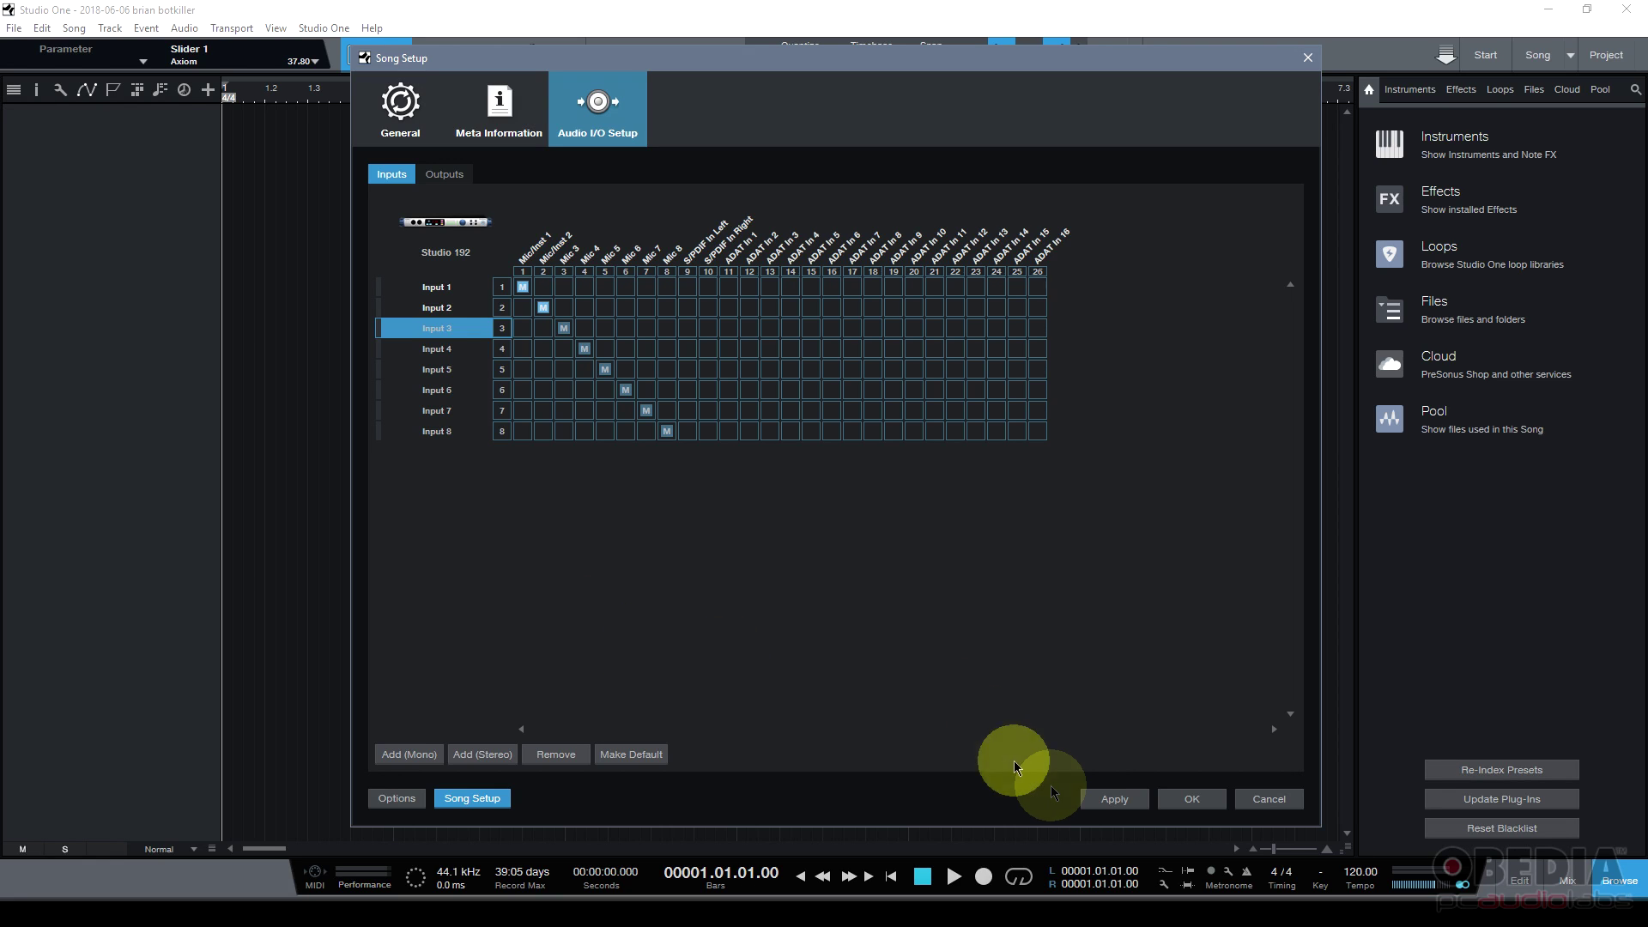
pyautogui.click(1113, 798)
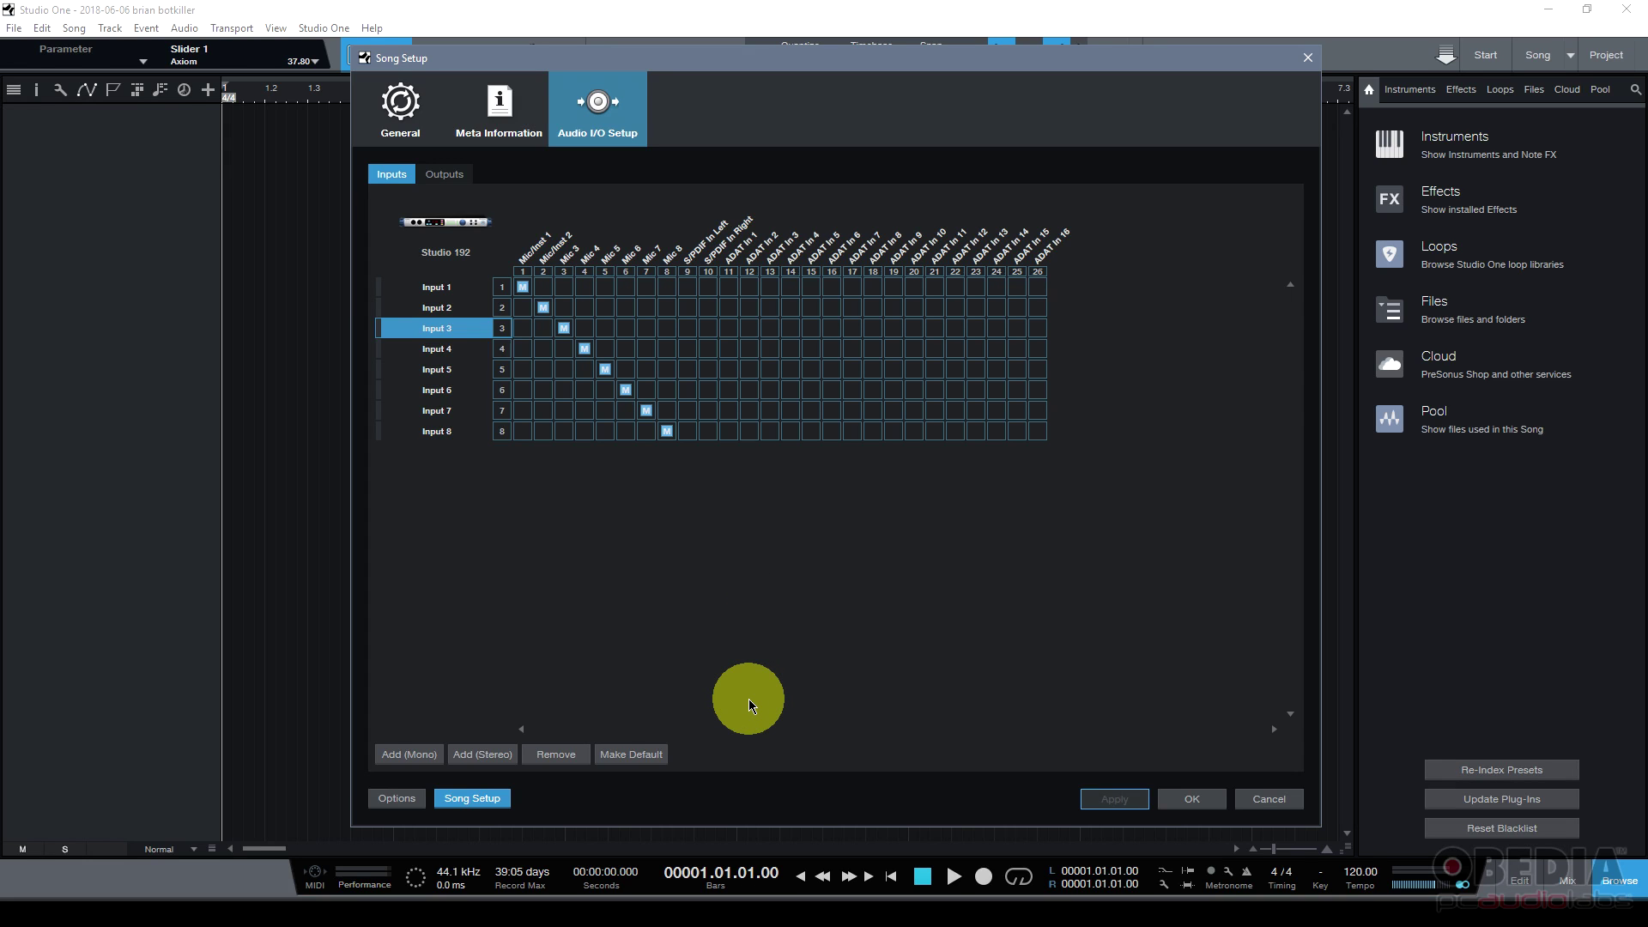
pyautogui.click(447, 179)
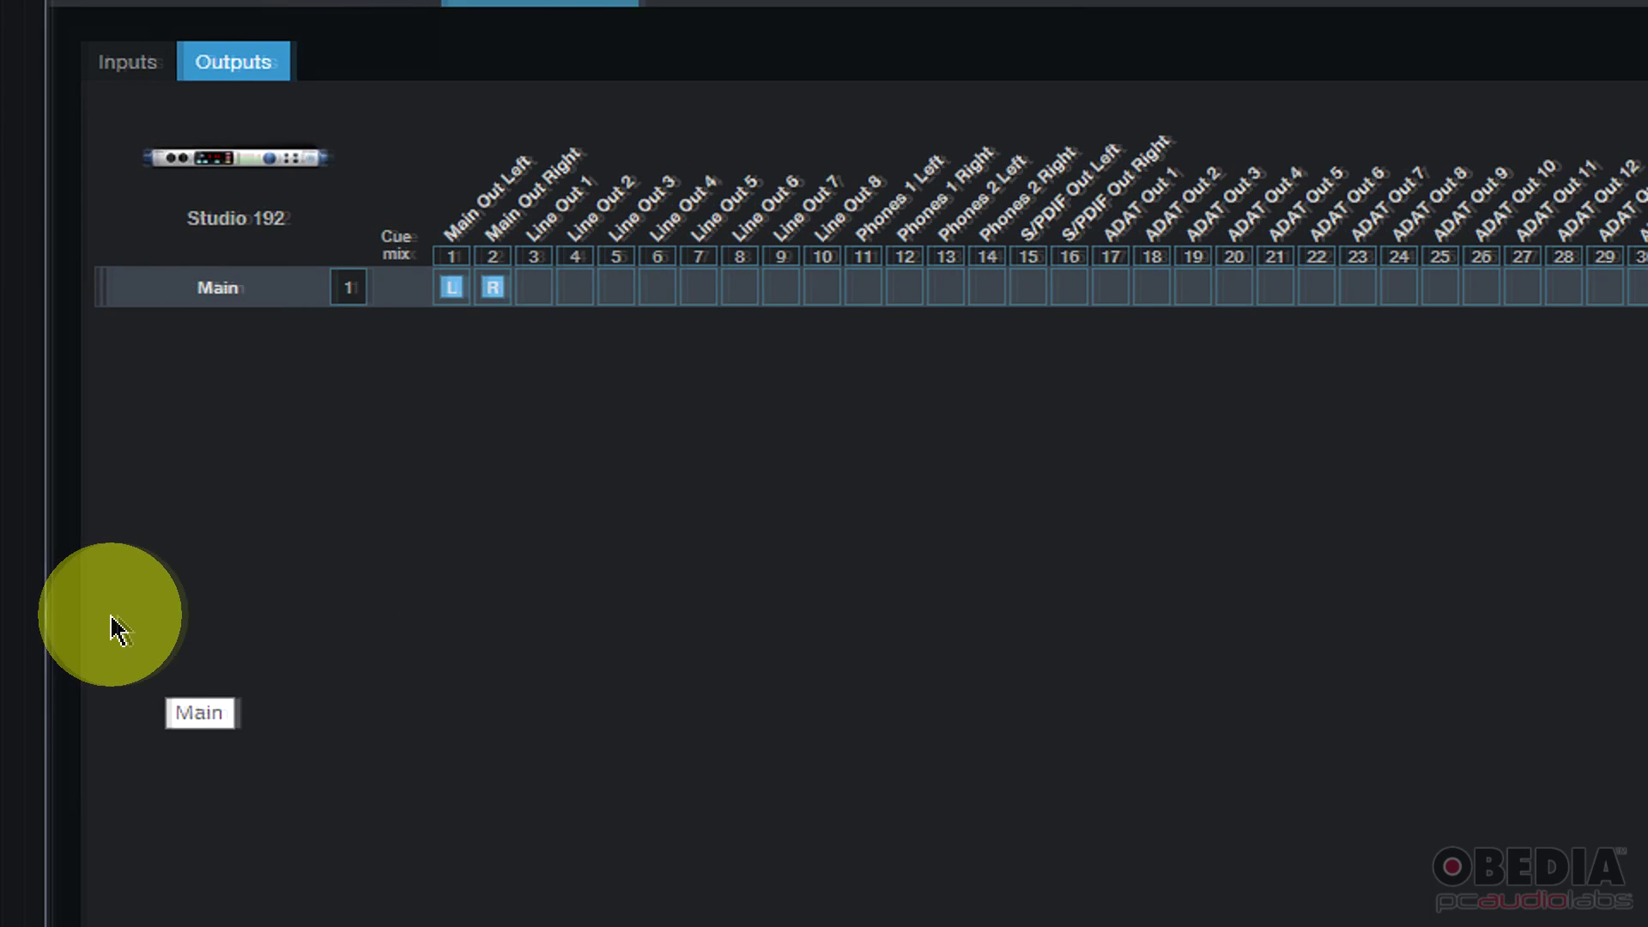
pyautogui.click(217, 292)
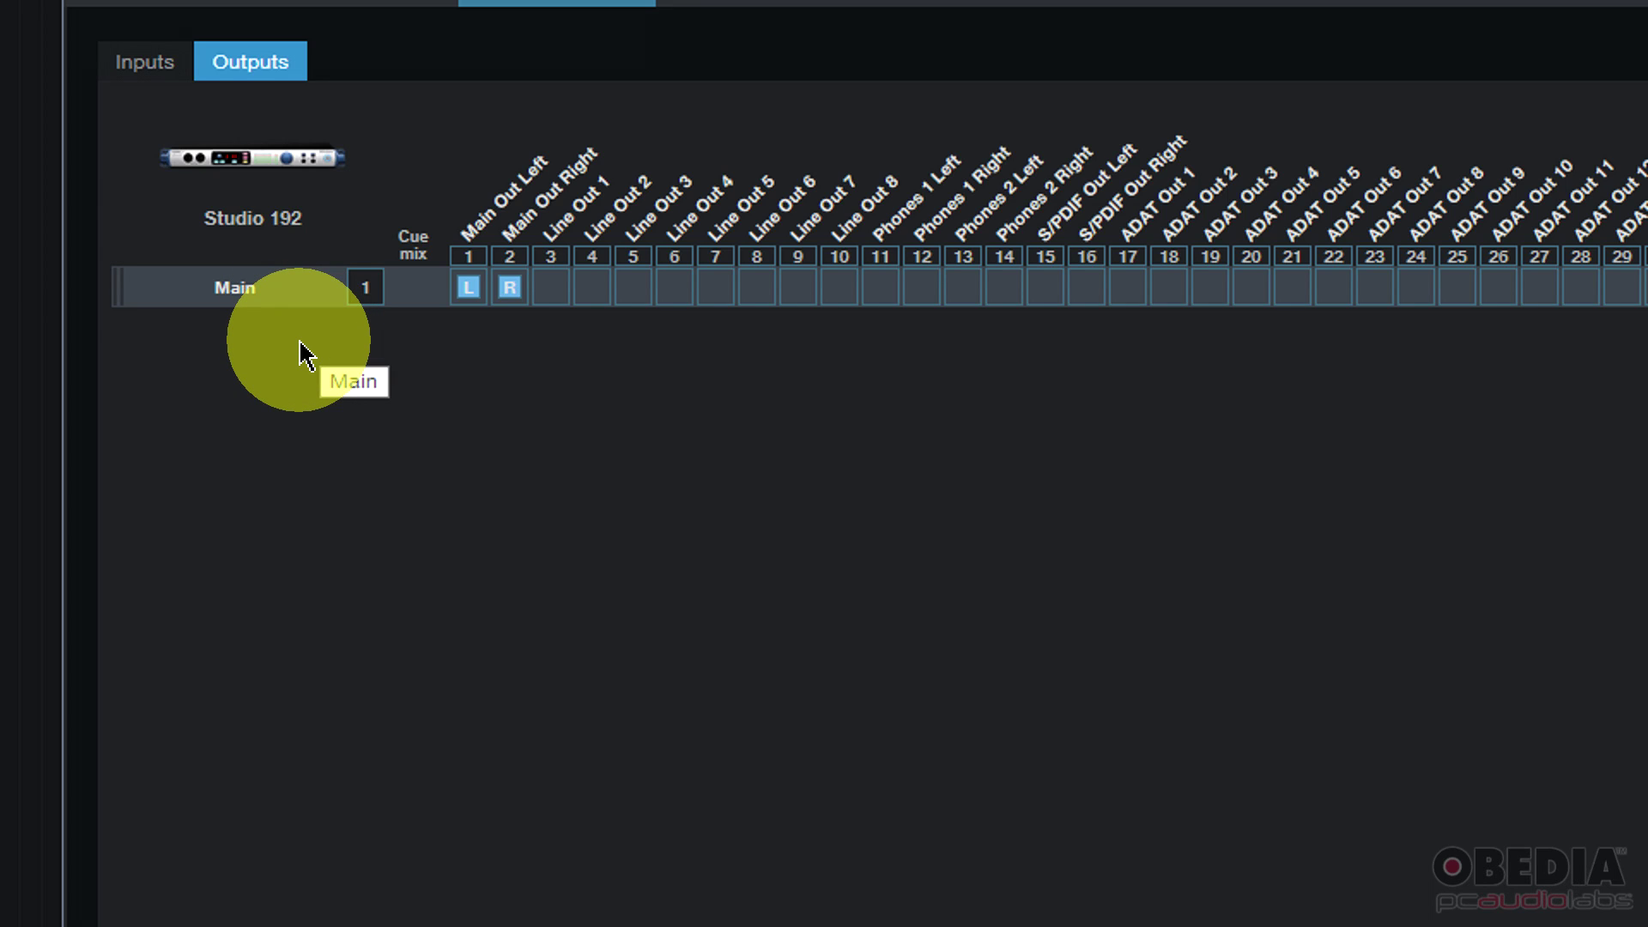
pyautogui.click(229, 290)
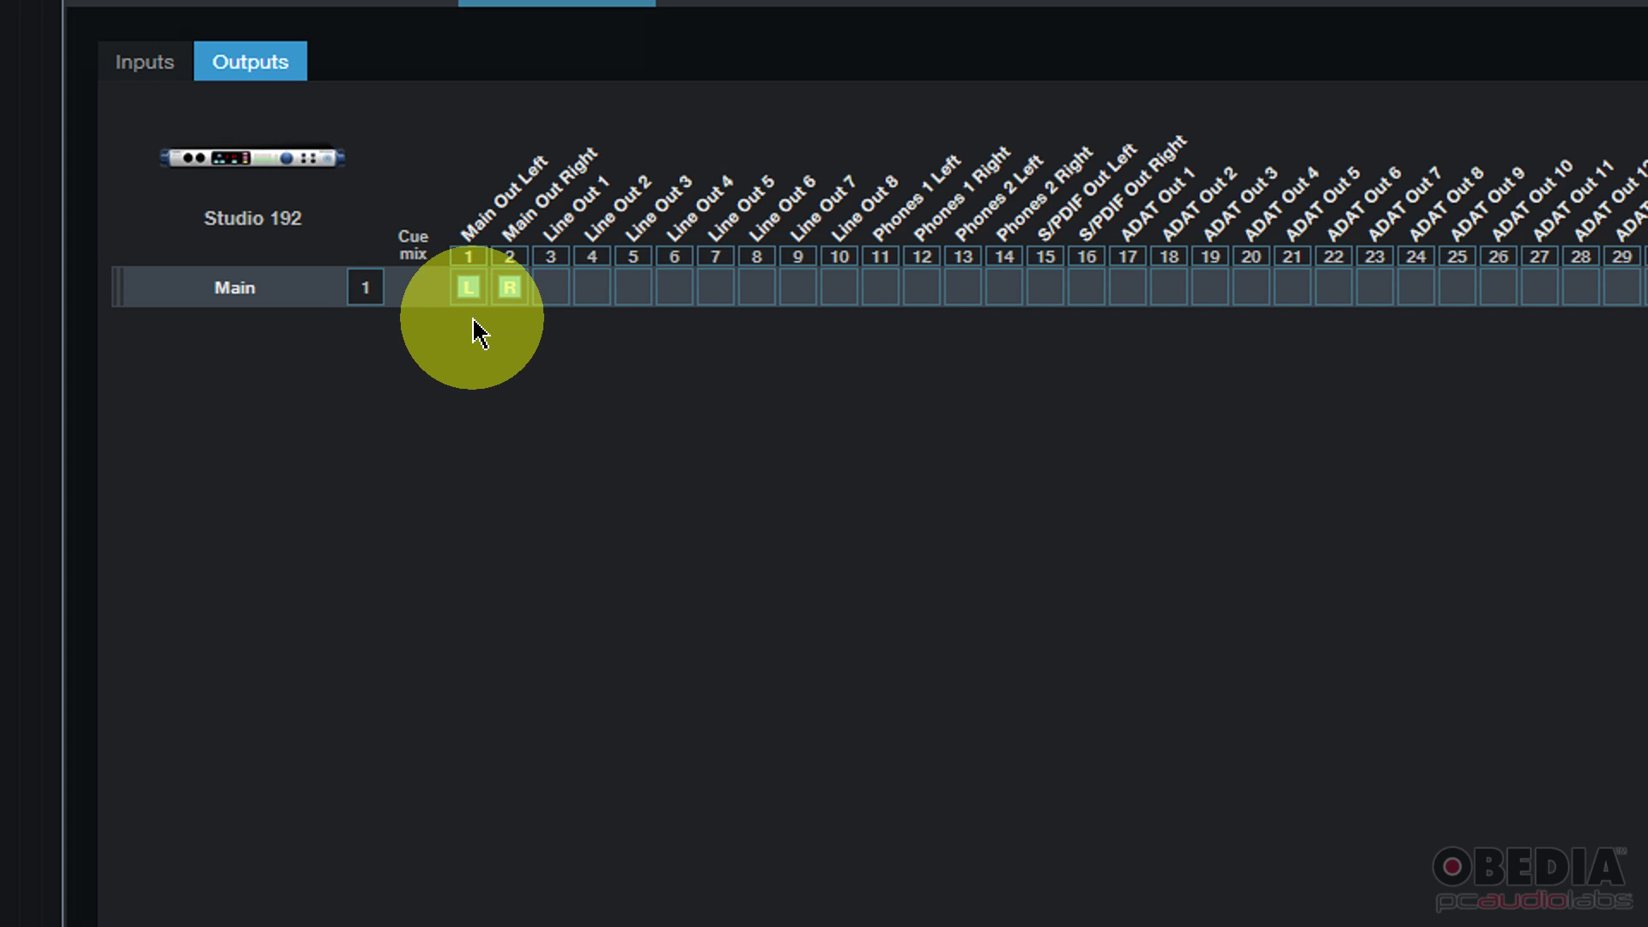
pyautogui.click(290, 412)
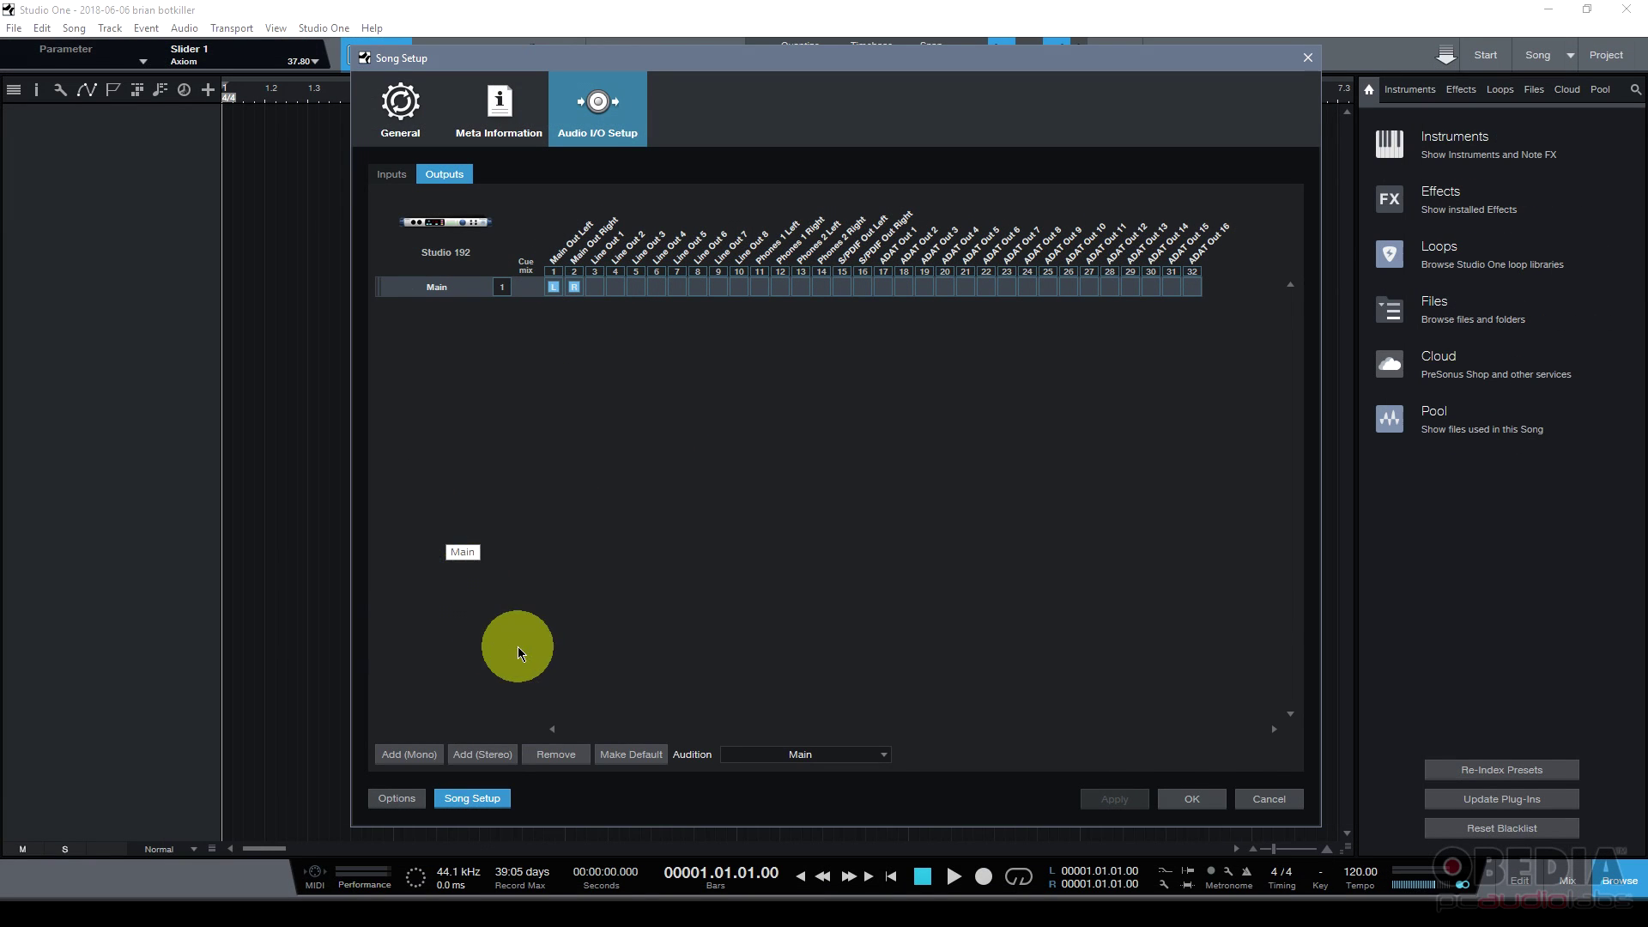
# - Add two stereo outputs and rename them Headphone 1 and Headphone 2
pyautogui.click(493, 759)
pyautogui.click(493, 759)
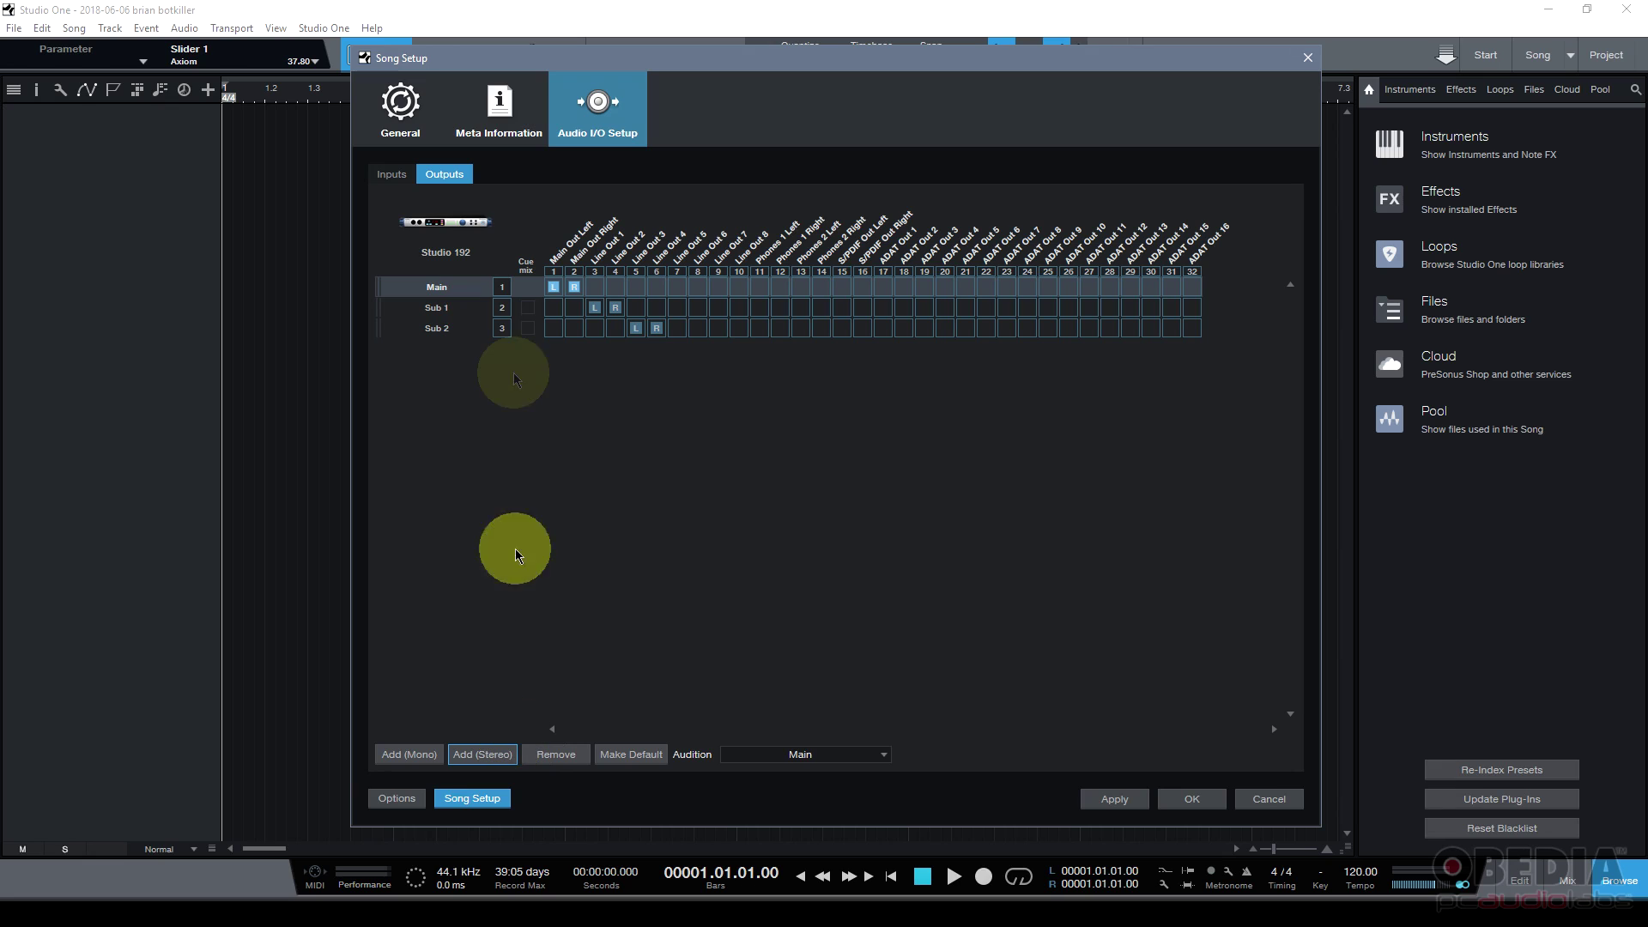
pyautogui.doubleClick(450, 314)
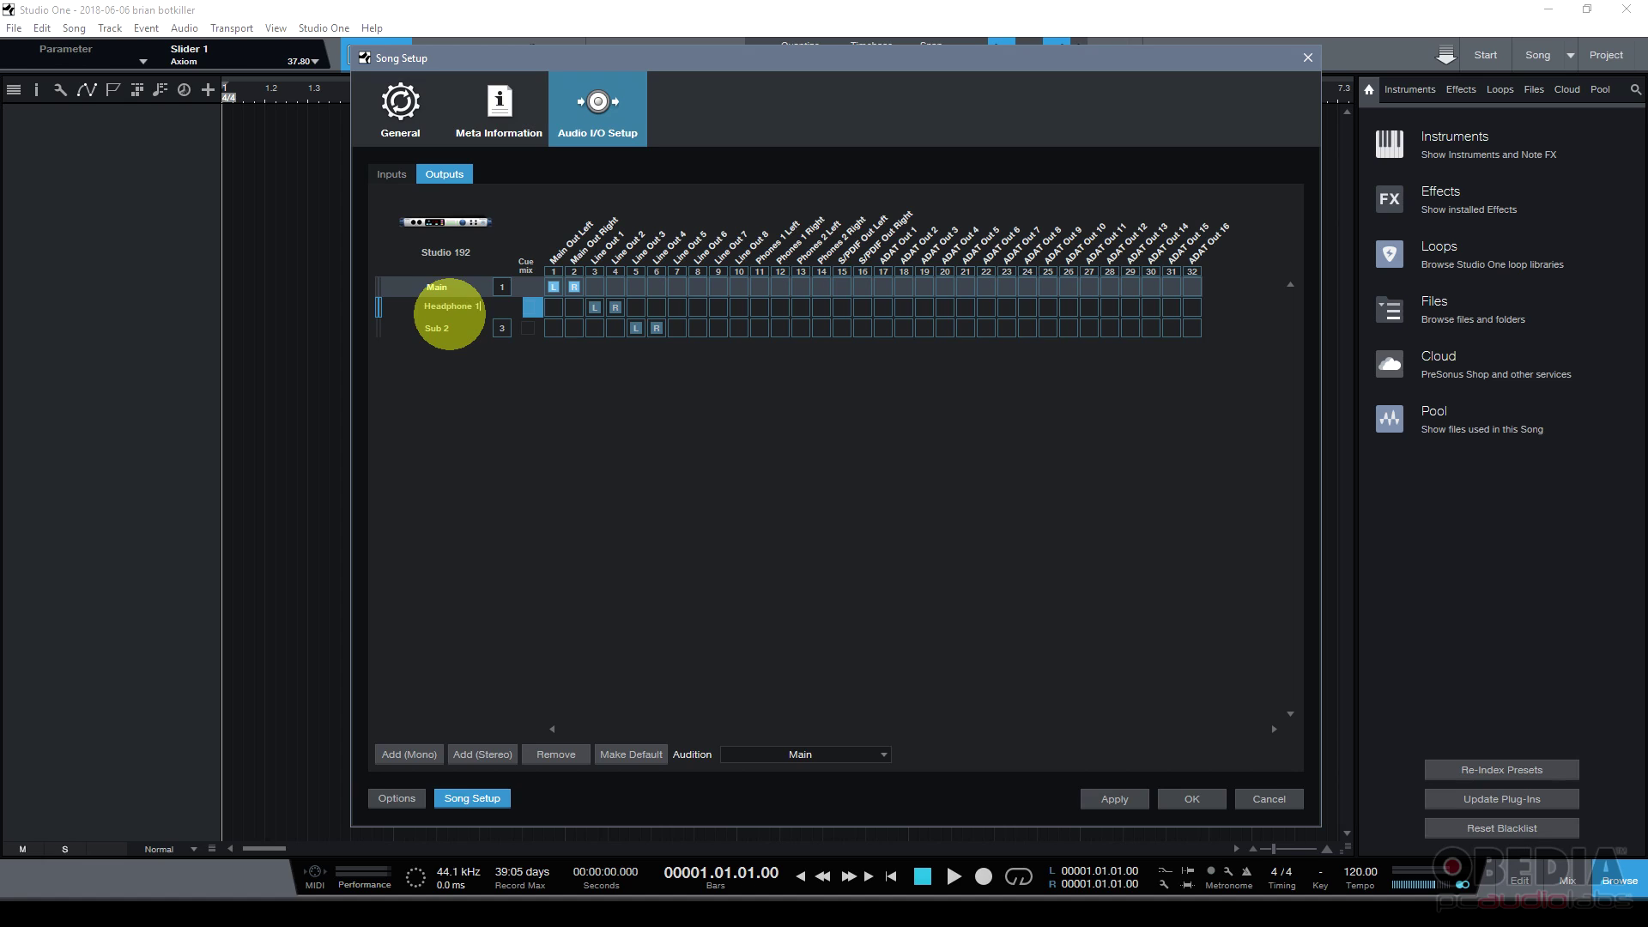
pyautogui.press('Return')
pyautogui.doubleClick(451, 326)
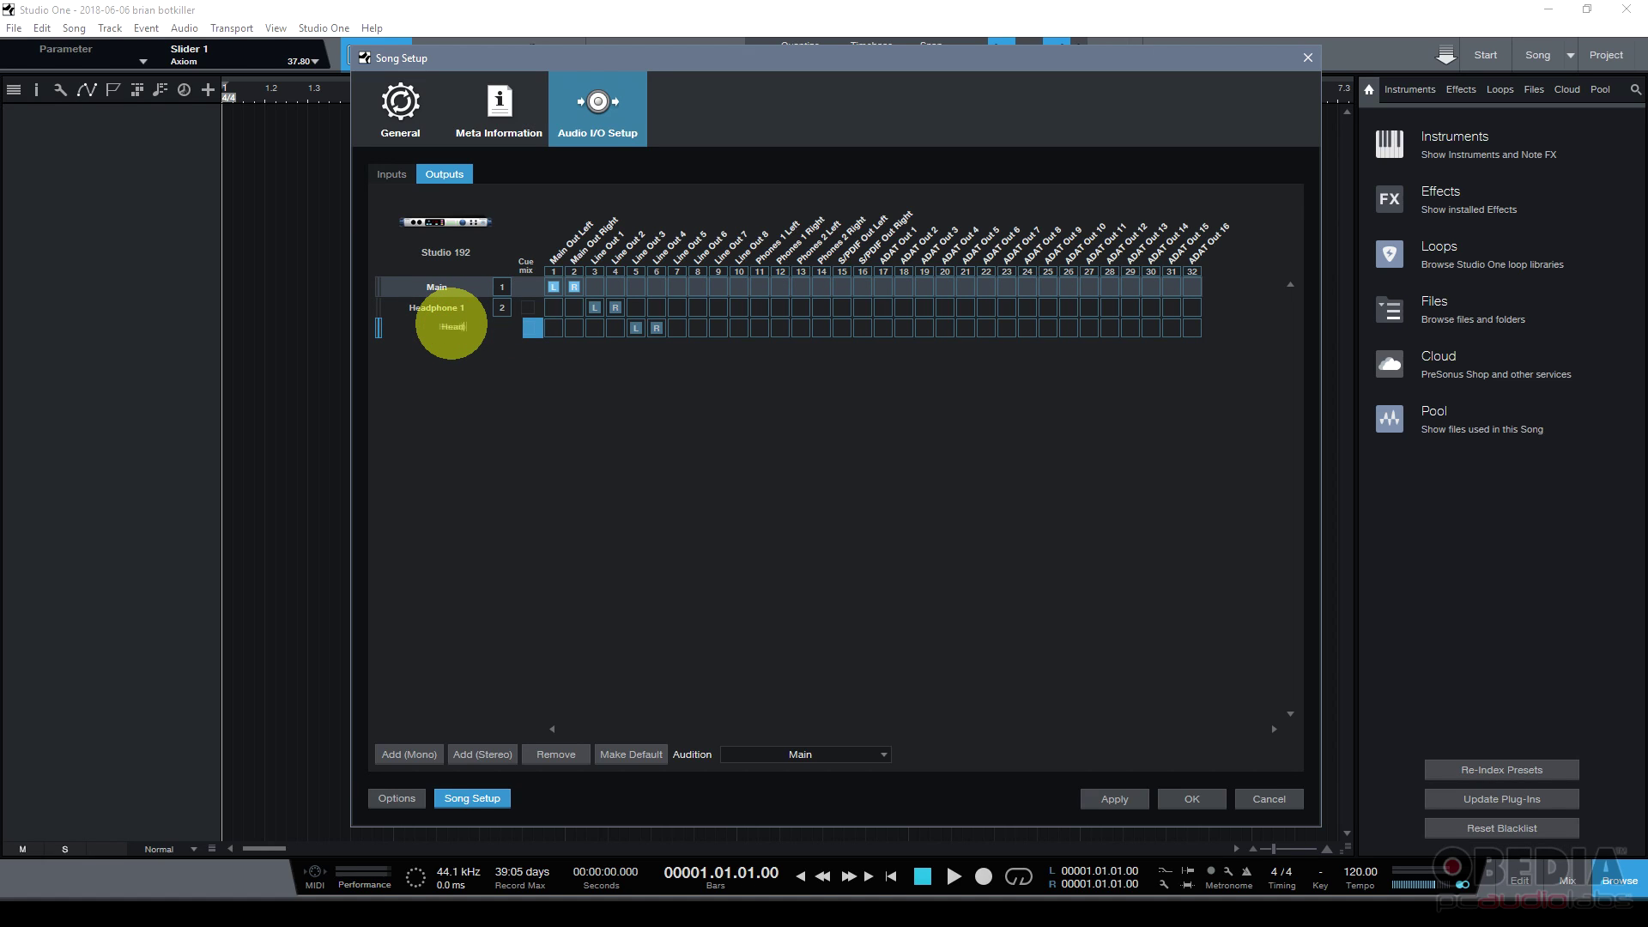
pyautogui.press('Return')
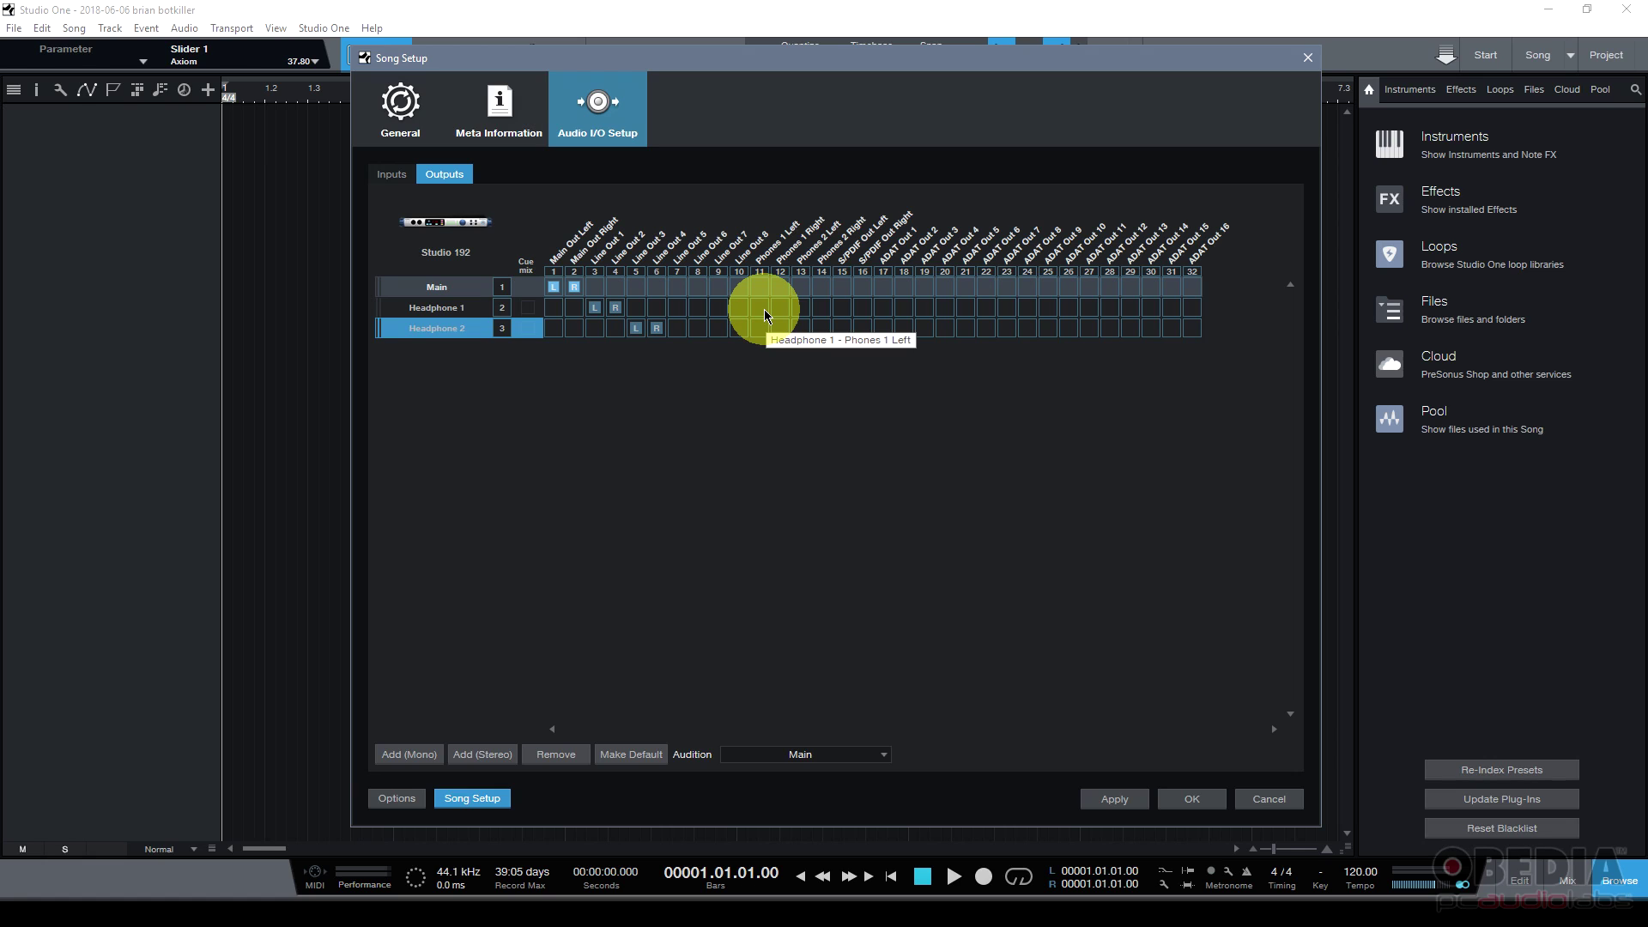
# - Route Headphone 1 and 2 to Phones 1 and Phones 2 Left/Right and apply
pyautogui.click(764, 311)
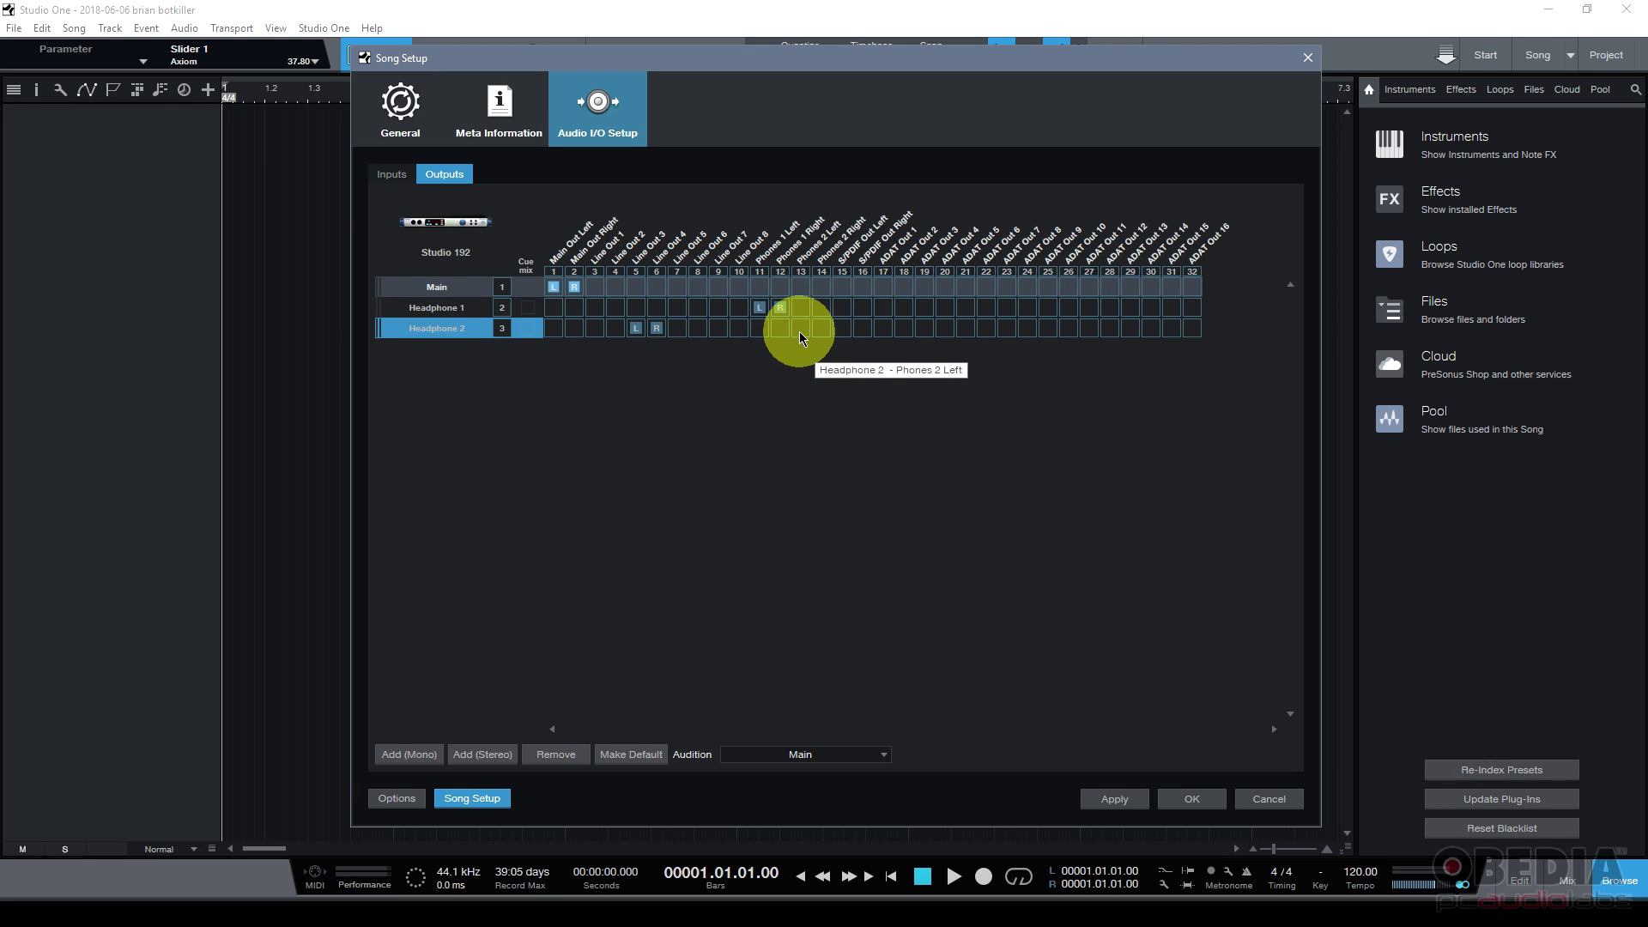
pyautogui.click(799, 330)
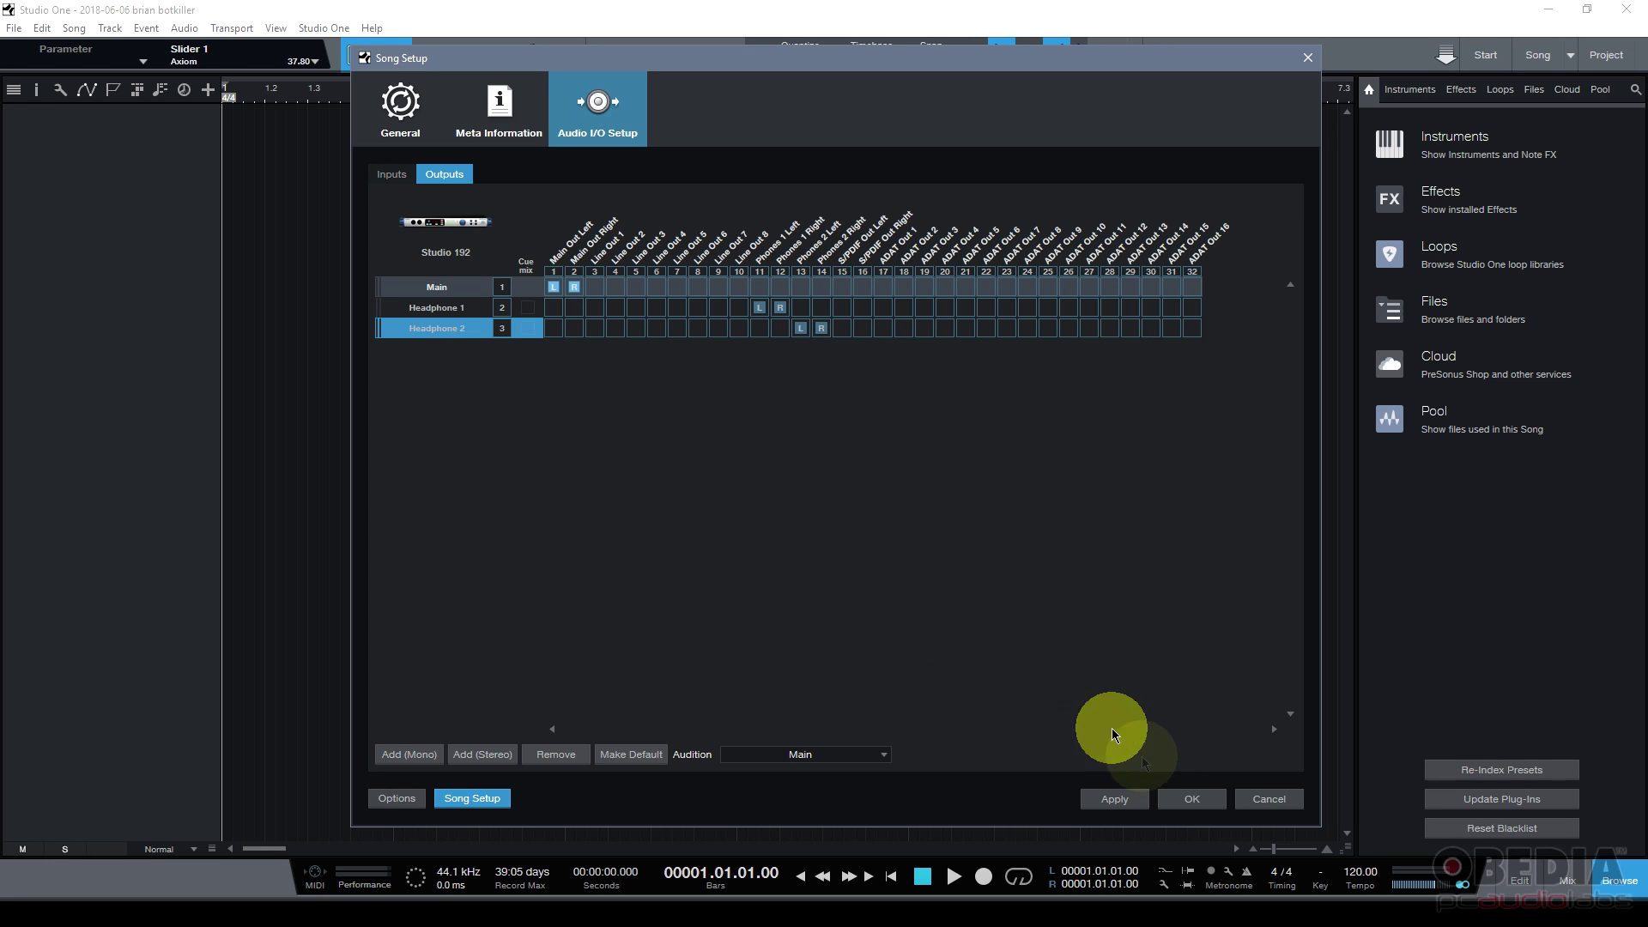
pyautogui.click(1115, 798)
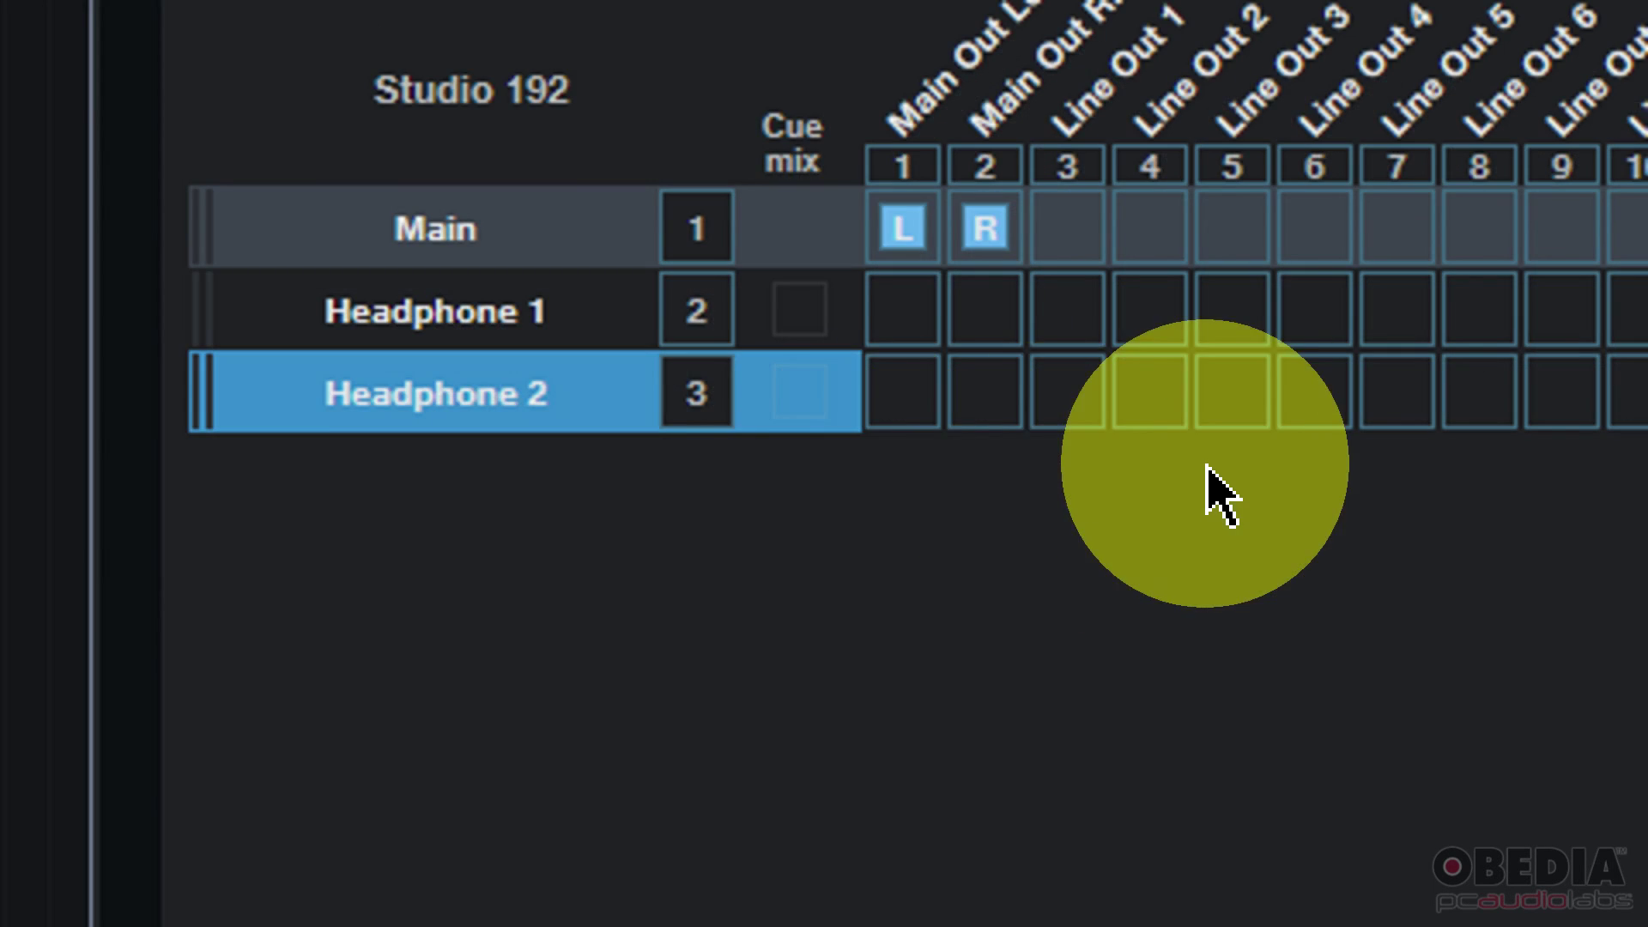
# - Enable Cue mix on the Headphone 1 and Headphone 2 outputs and apply the change
pyautogui.click(791, 347)
pyautogui.click(796, 438)
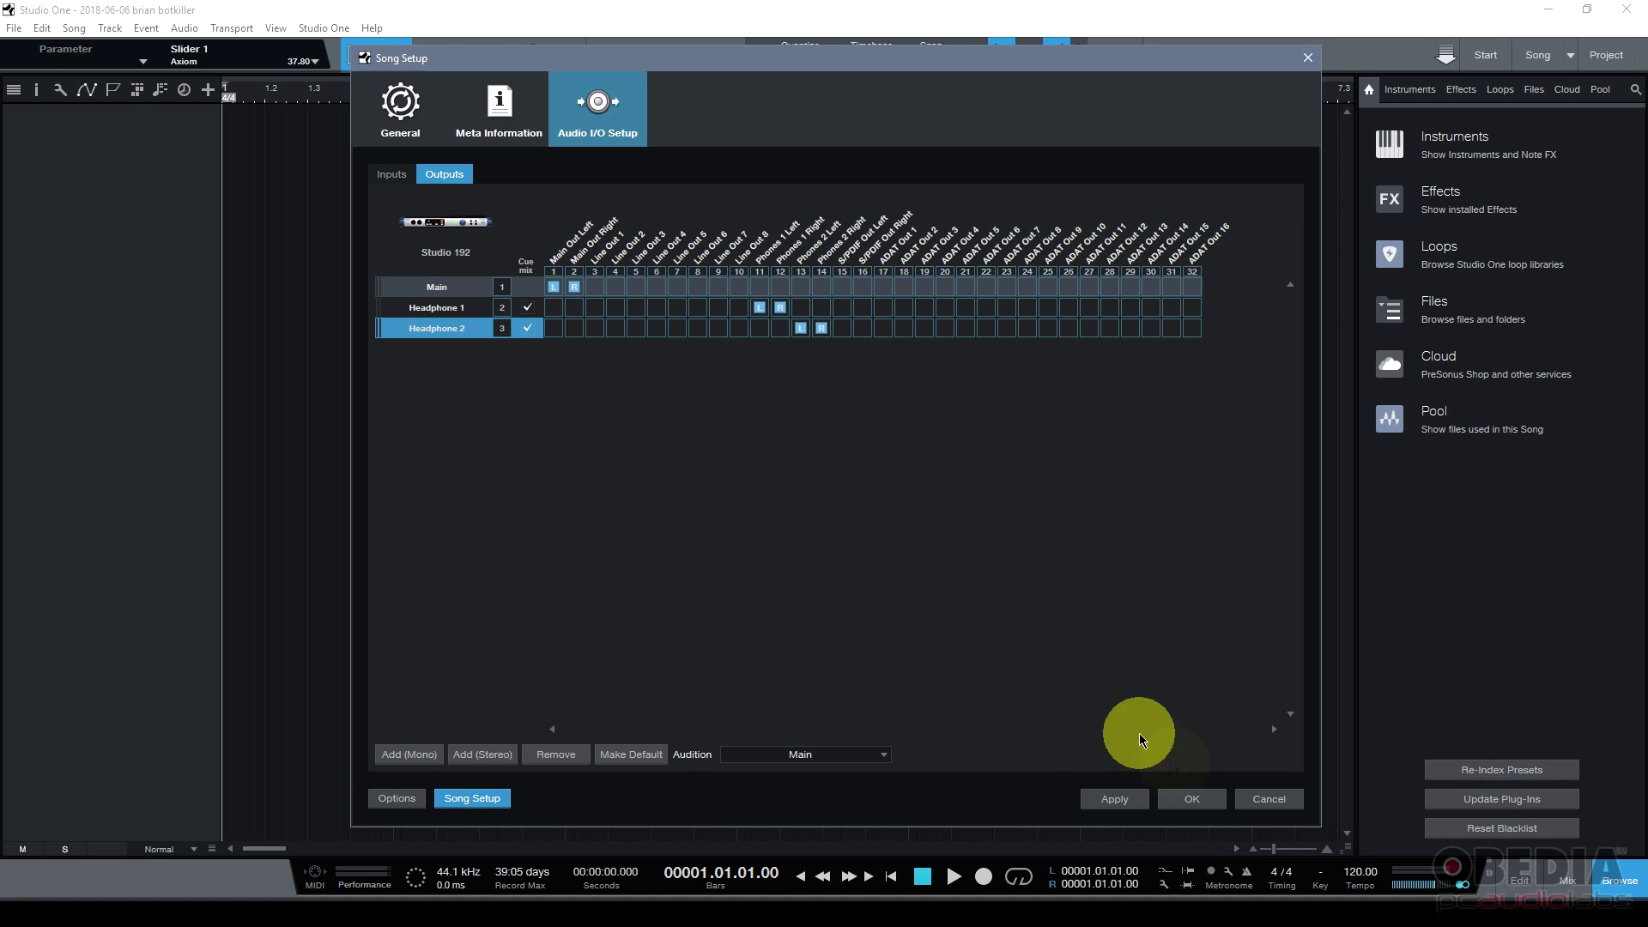
pyautogui.click(1116, 798)
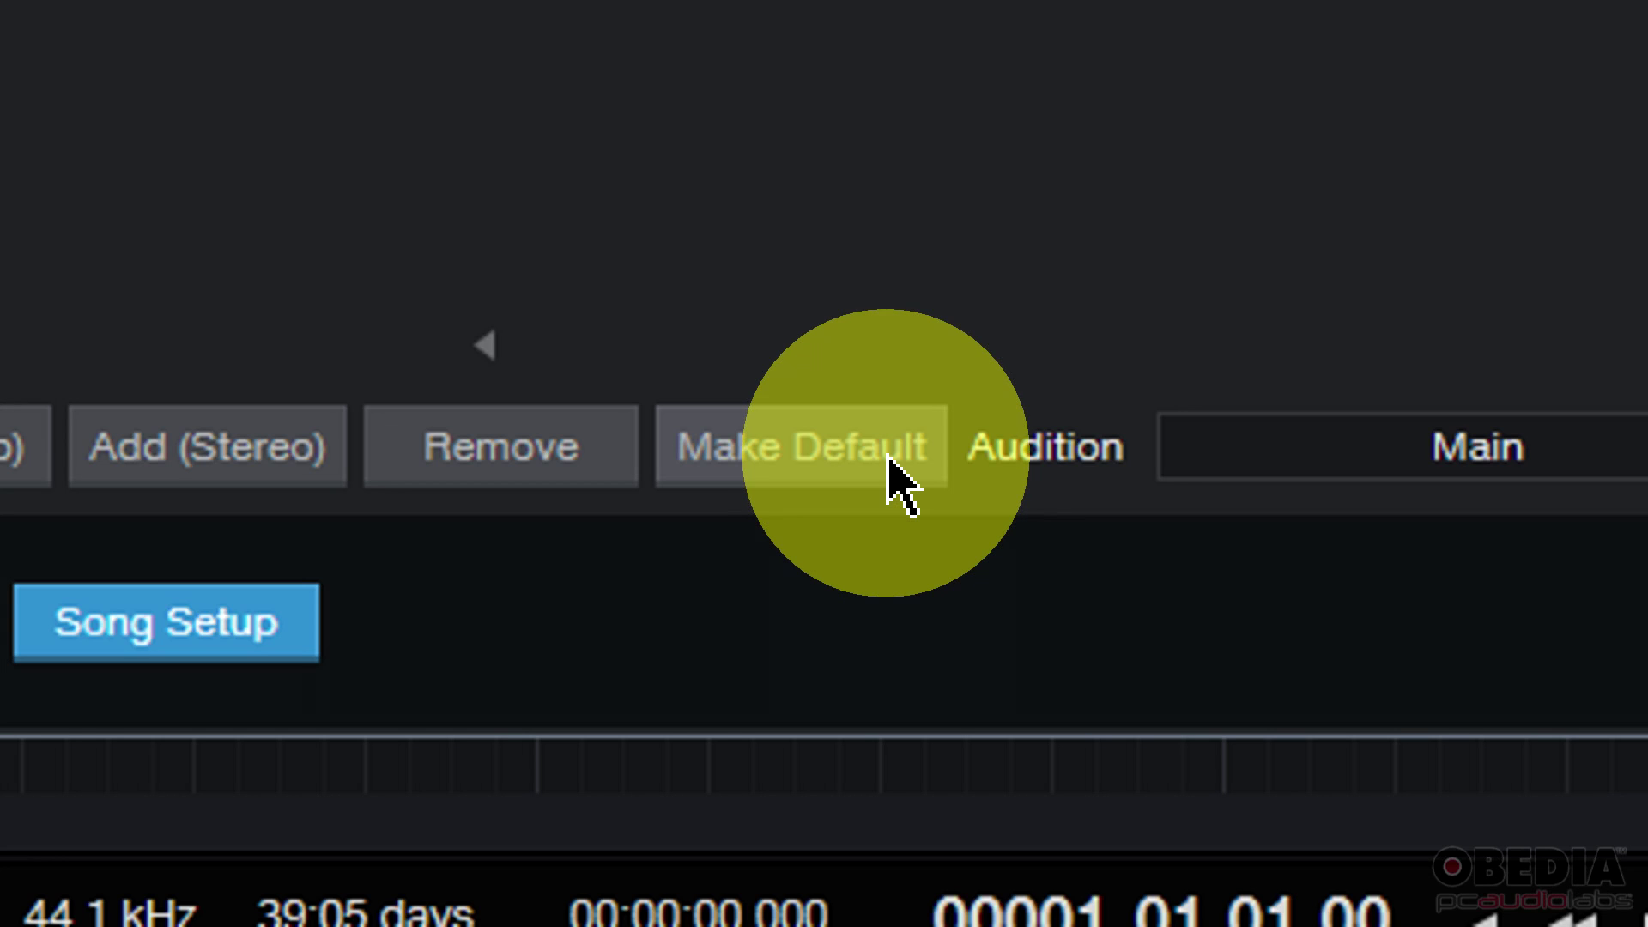
# - Confirm the current I/O setup as the default for new Songs and close Song Setup
pyautogui.click(890, 473)
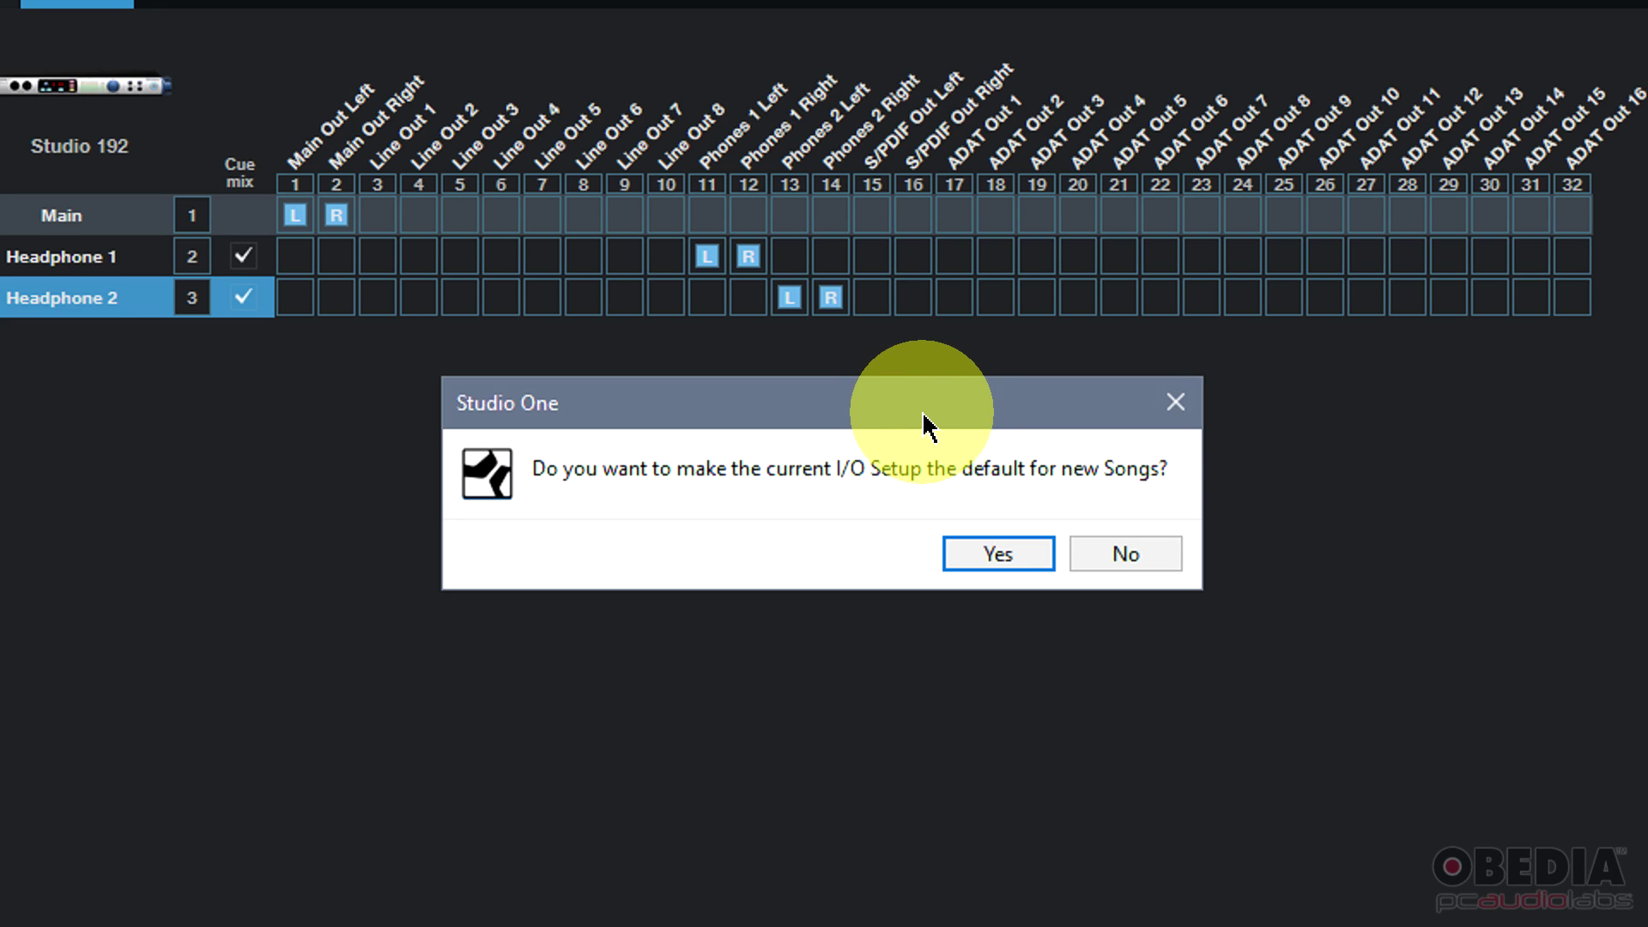
pyautogui.moveTo(925, 423); pyautogui.dragTo(923, 390)
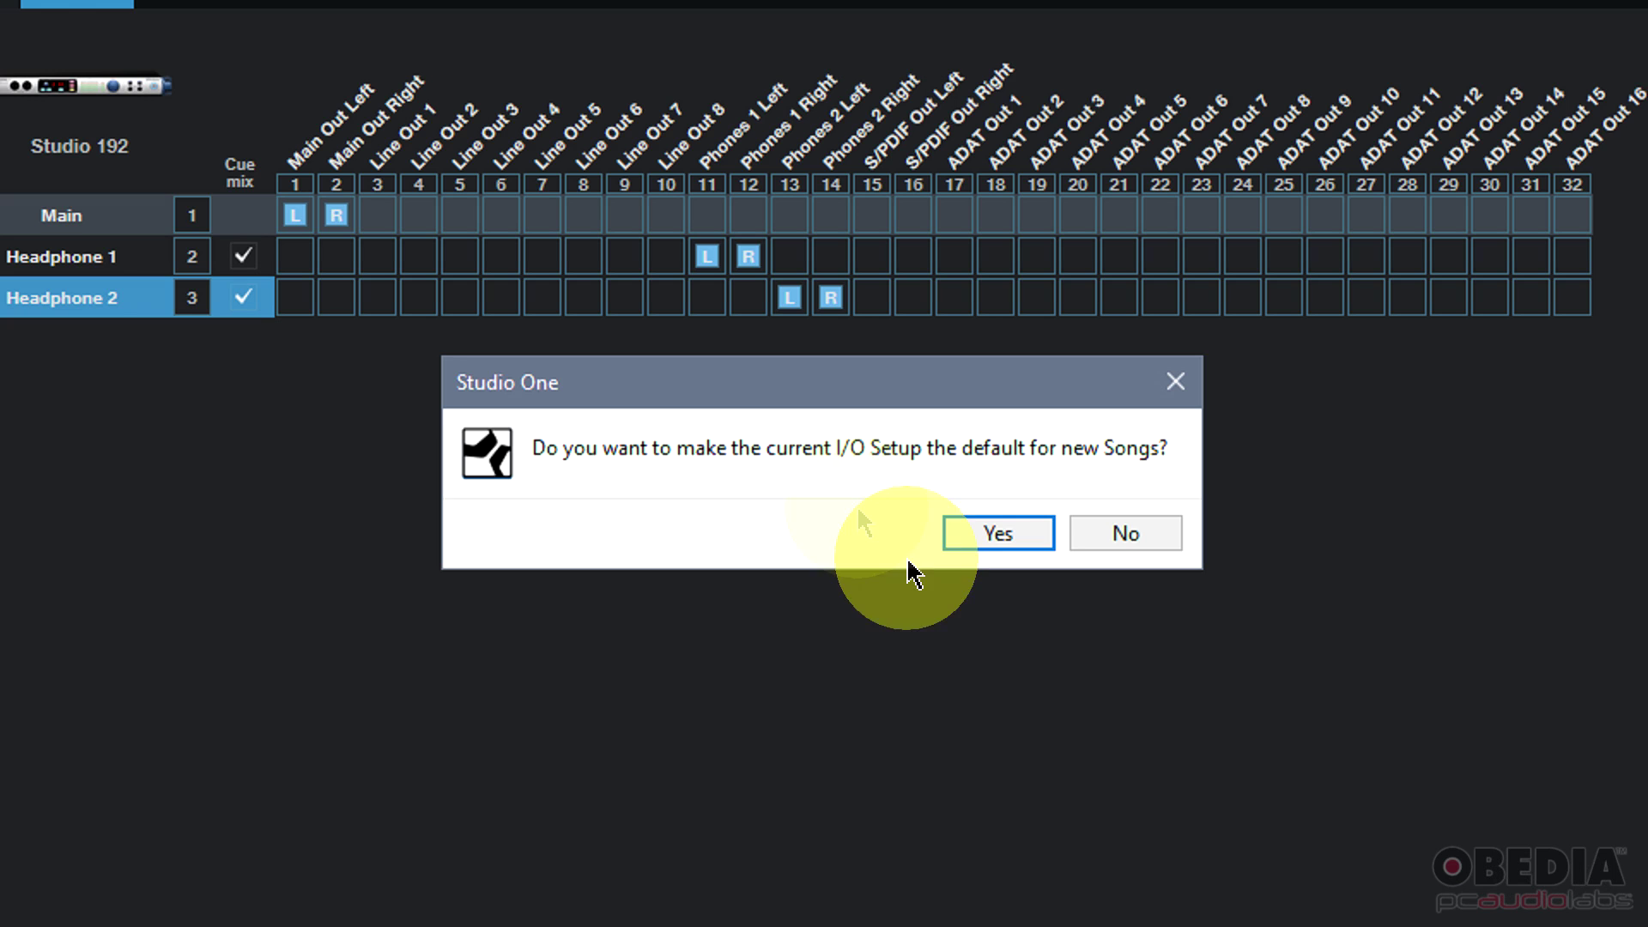
pyautogui.click(1027, 543)
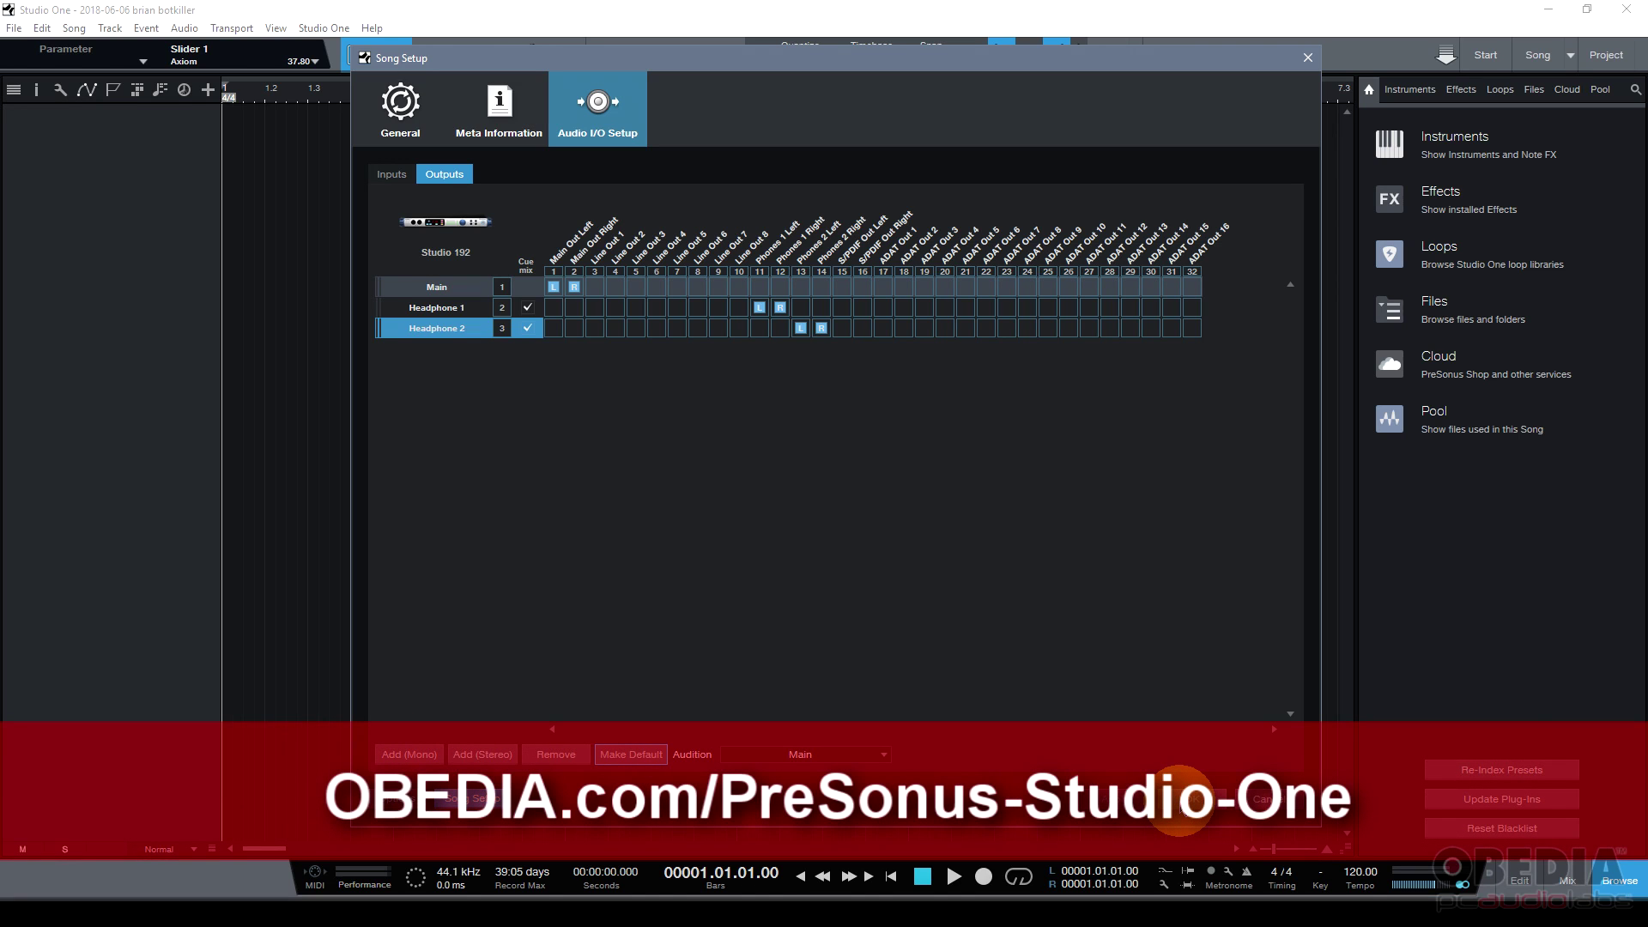
pyautogui.click(1181, 796)
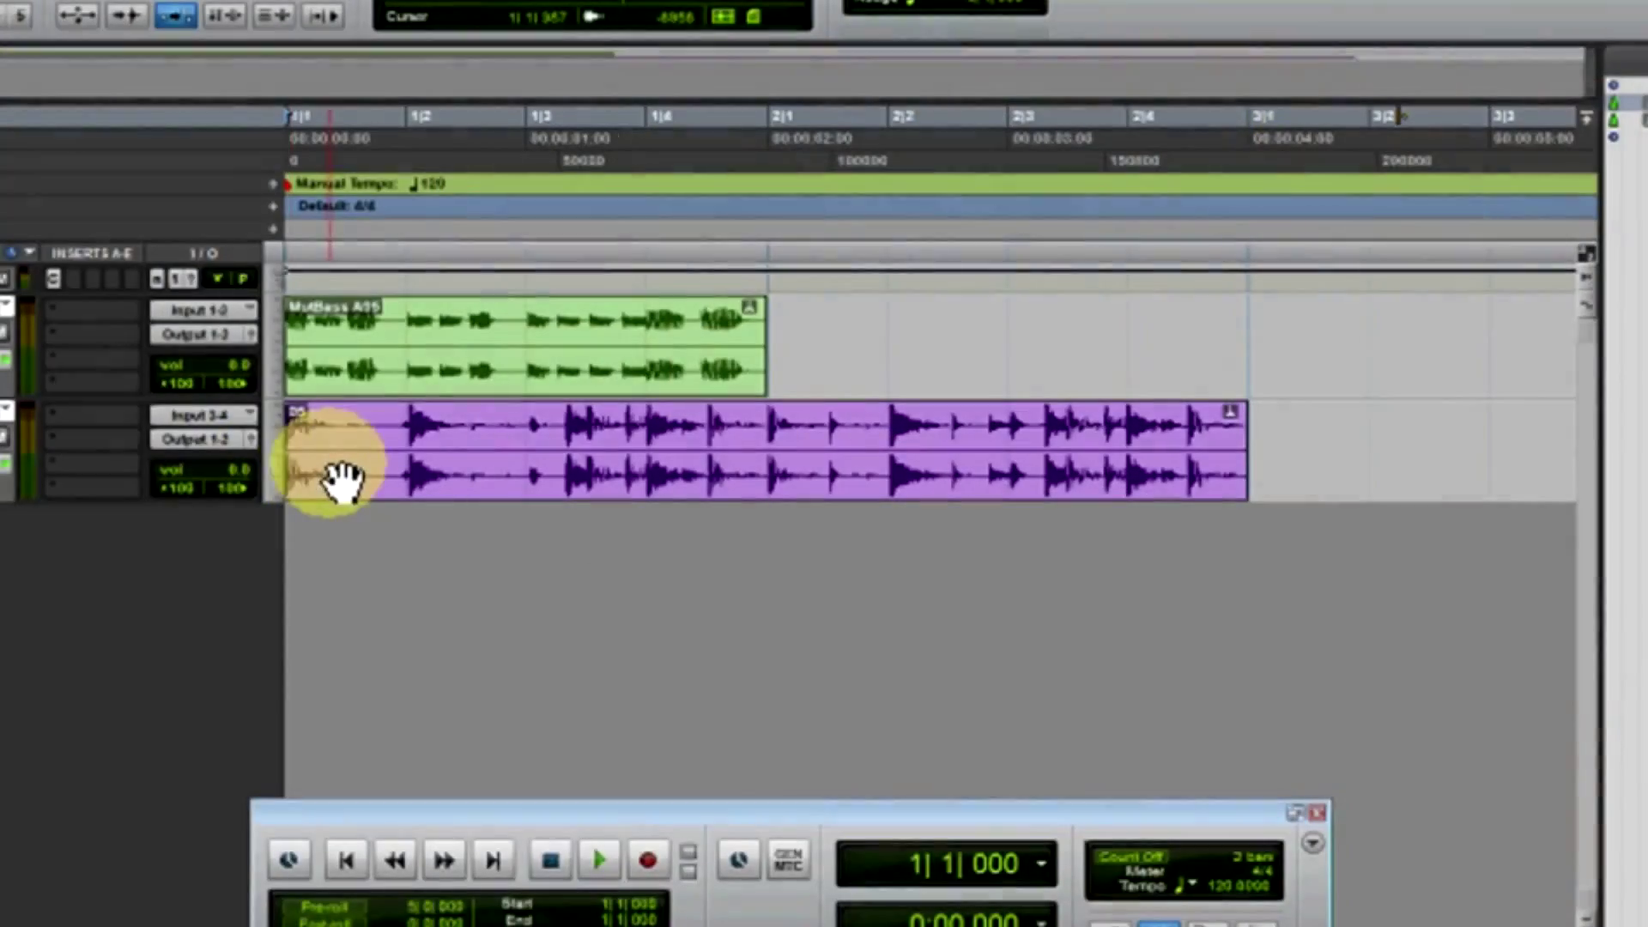
# - Scroll the OBEDIA page to Rates and Services, showing $1.99-per-minute bundles and monthly subscriptions
pyautogui.moveTo(341, 481); pyautogui.dragTo(452, 467)
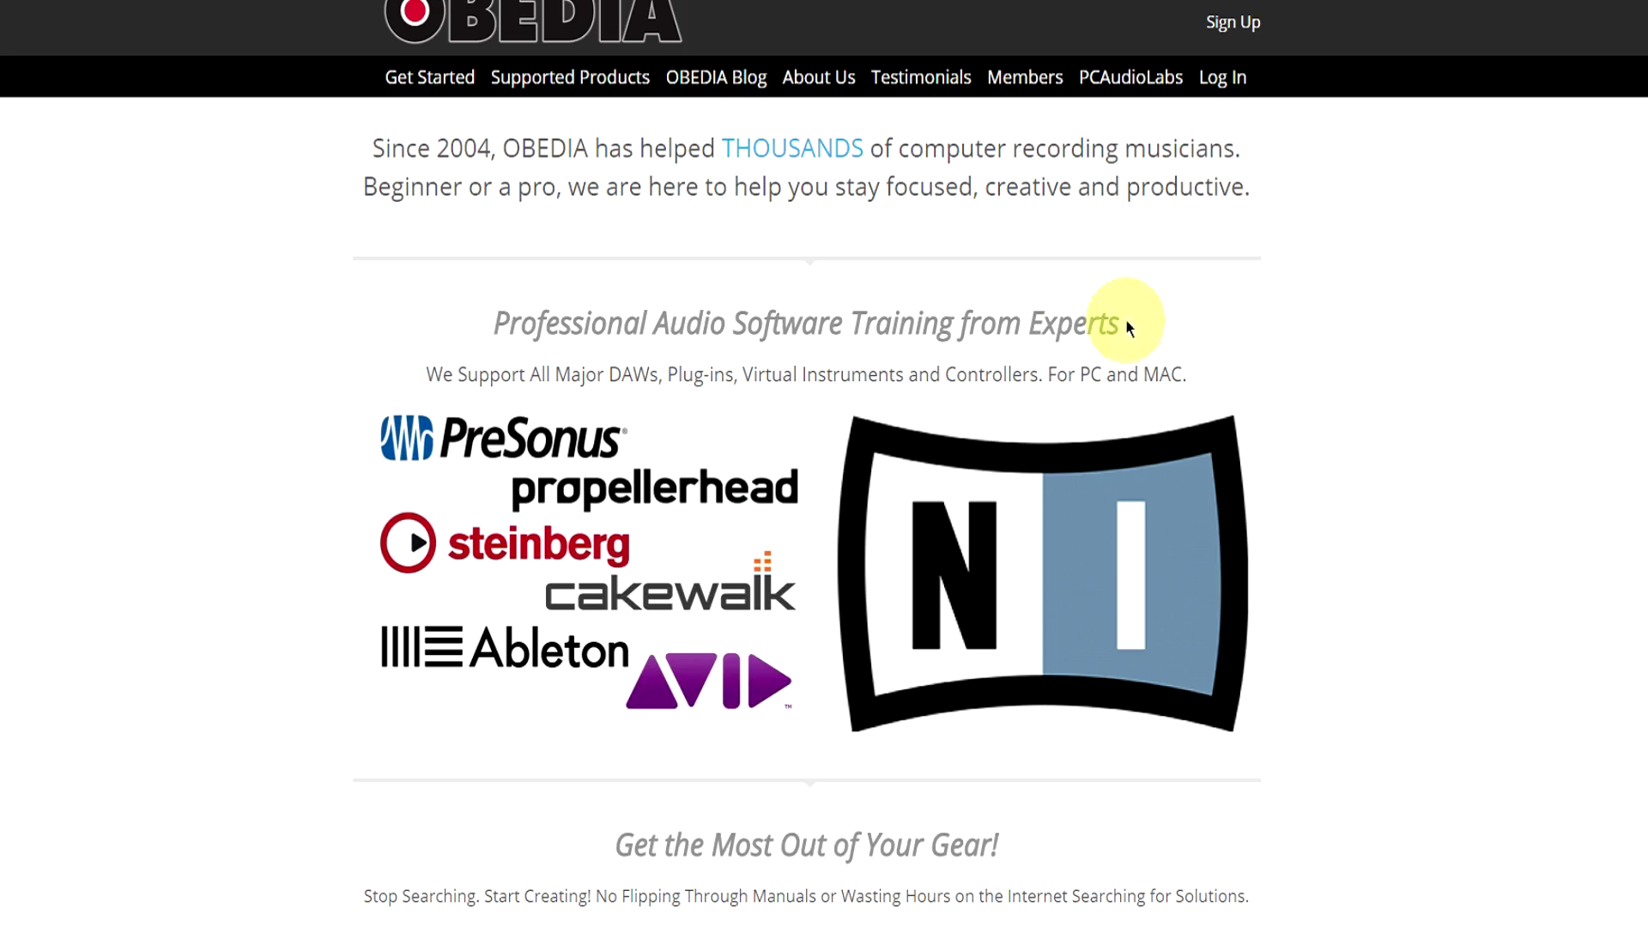
pyautogui.scroll(-15, 1122, 320)
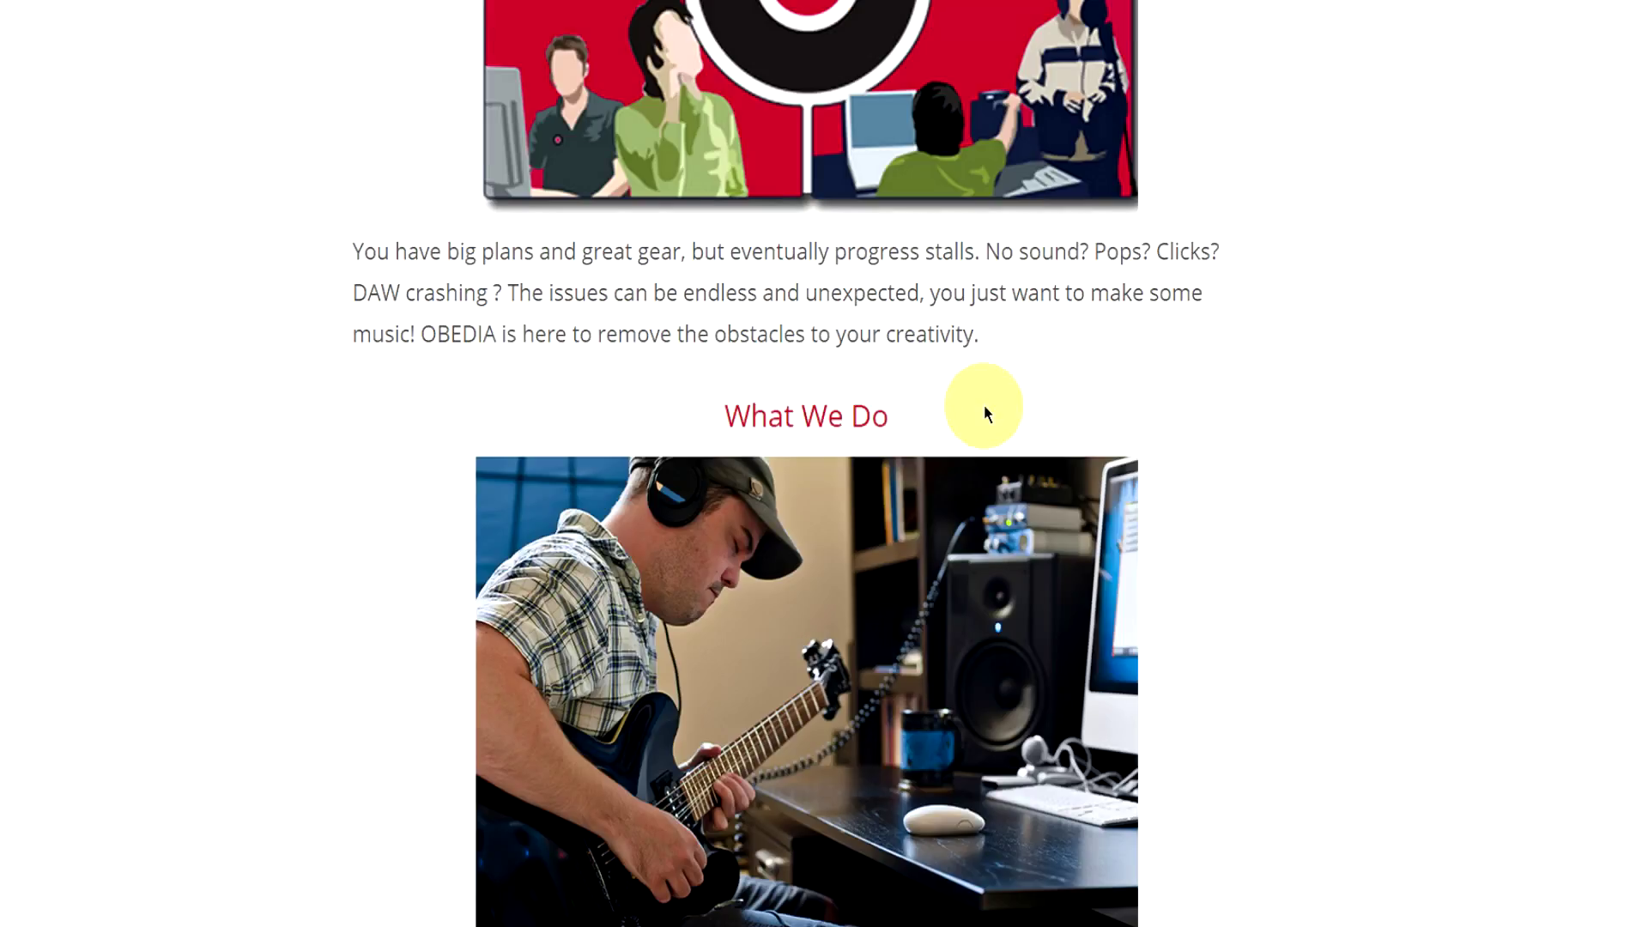
pyautogui.scroll(-20, 984, 404)
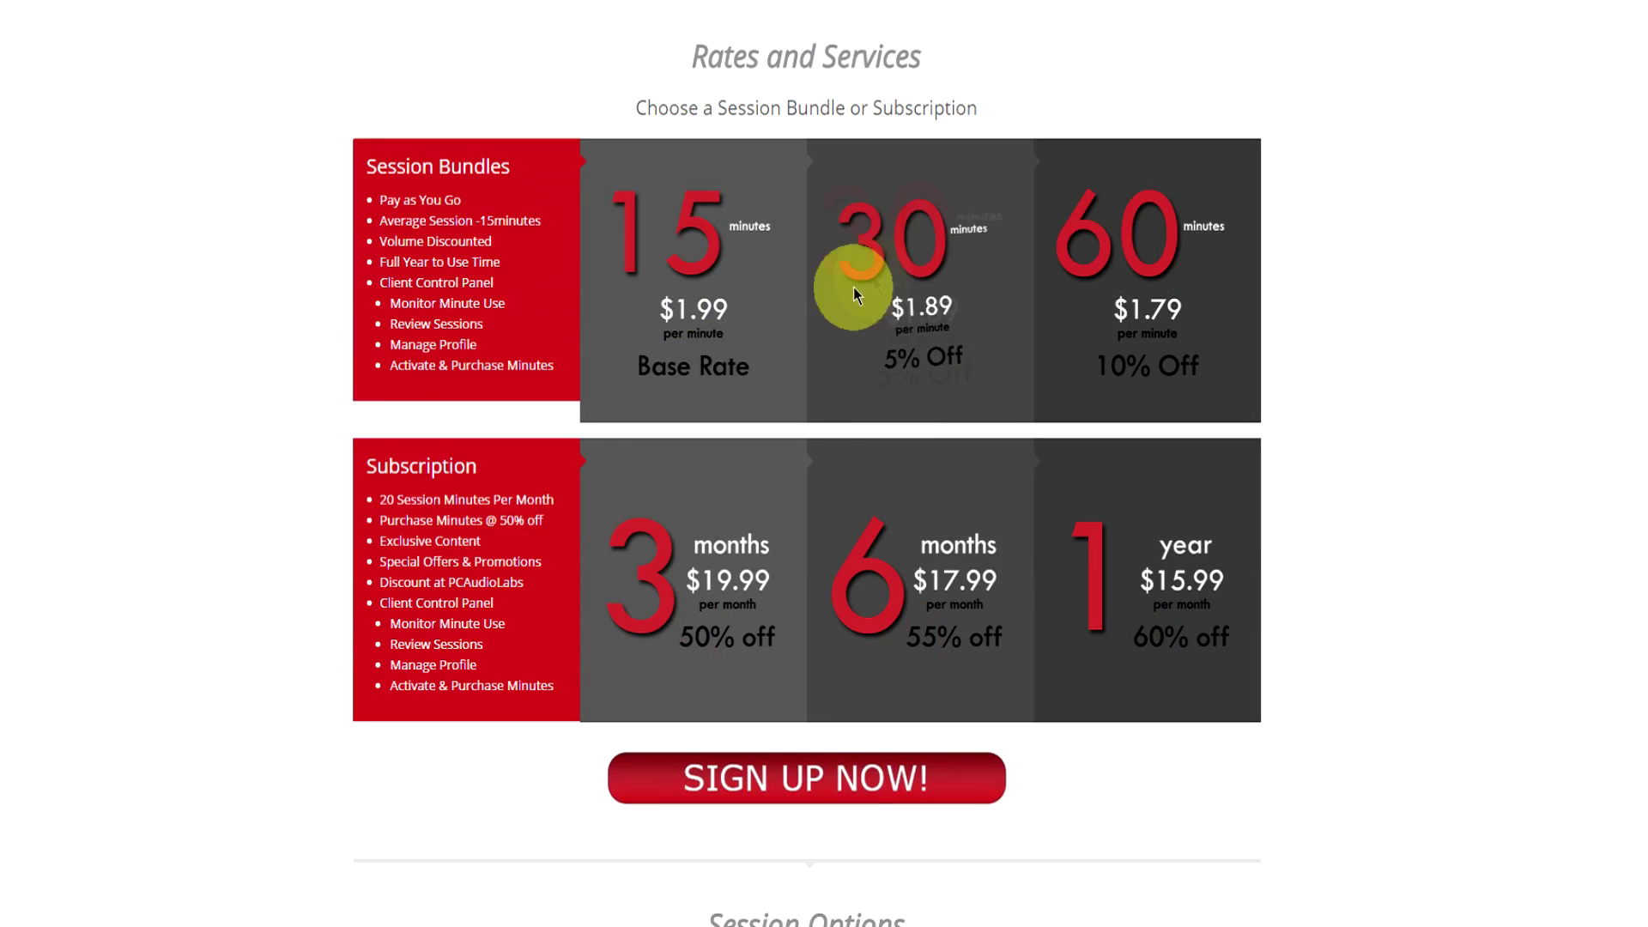